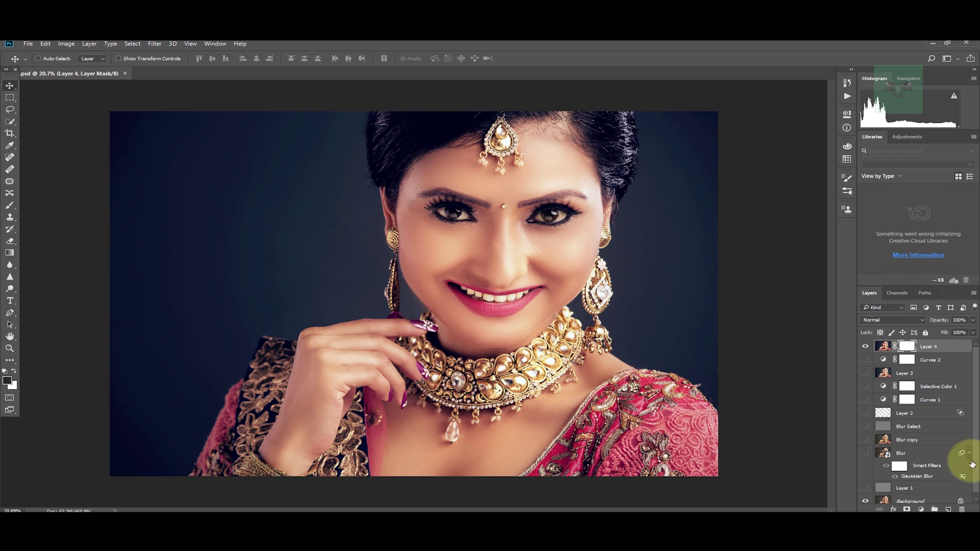
Compare the whole portrait before and after the finished retouch by hiding and showing Layer 4
{"action": "left_click_drag", "start_coordinate": [975, 375], "coordinate": [975, 329]}
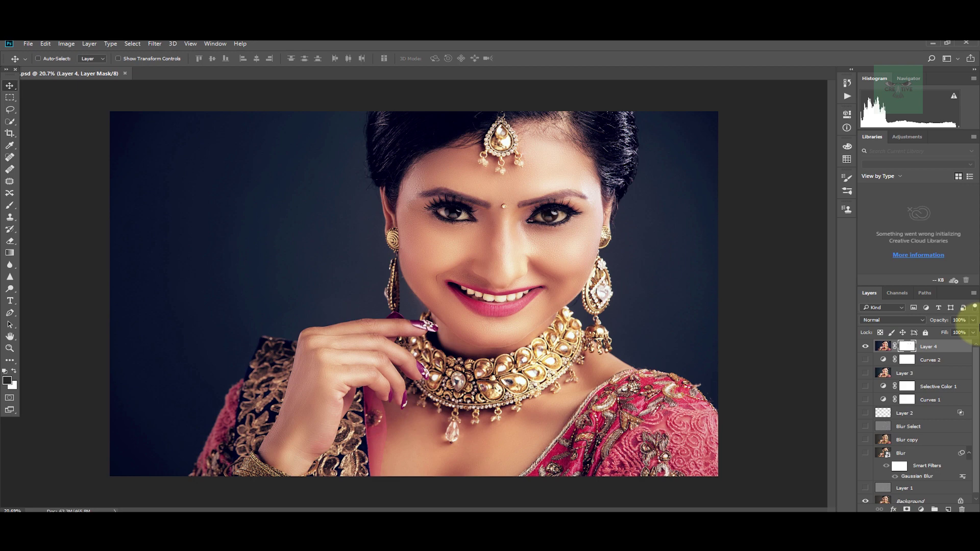
{"action": "left_click", "coordinate": [866, 347]}
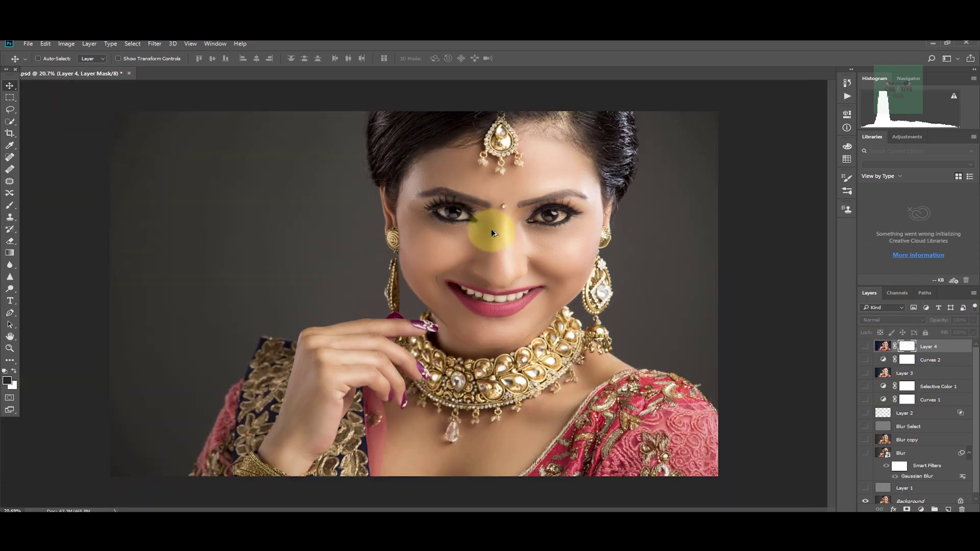
{"action": "left_click_drag", "start_coordinate": [975, 379], "coordinate": [975, 377]}
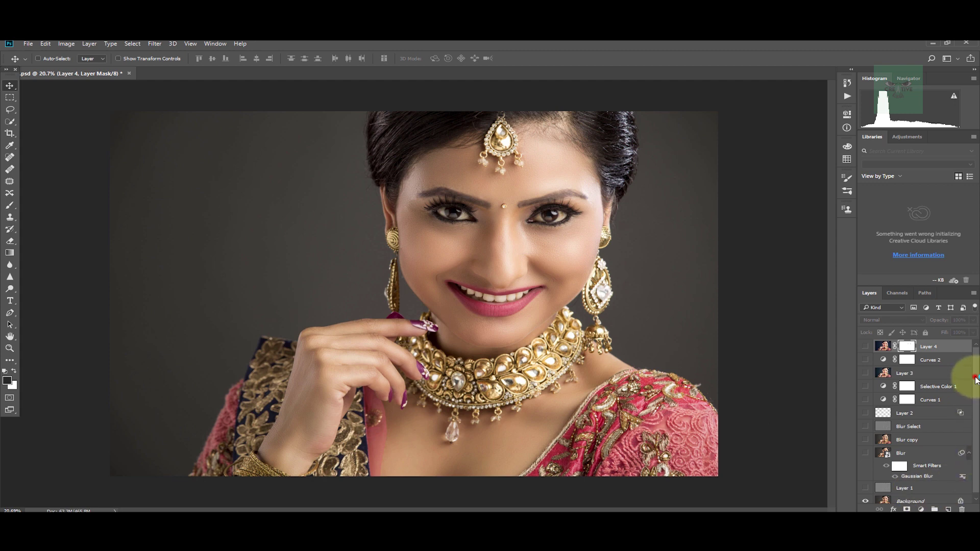
{"action": "left_click", "coordinate": [866, 346]}
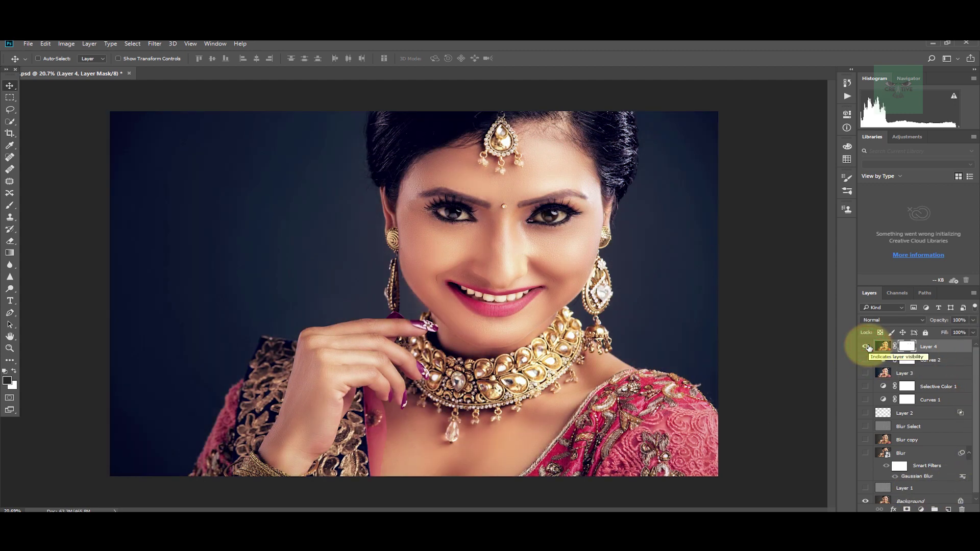
Examine the finished retouch up close on the hand and the embroidered shoulder, with Layer 4 hidden and shown
{"action": "scroll", "coordinate": [316, 404], "scroll_direction": "up", "scroll_amount": 4}
{"action": "left_click_drag", "start_coordinate": [333, 381], "coordinate": [396, 265]}
{"action": "scroll", "coordinate": [396, 282], "scroll_direction": "up", "scroll_amount": 4}
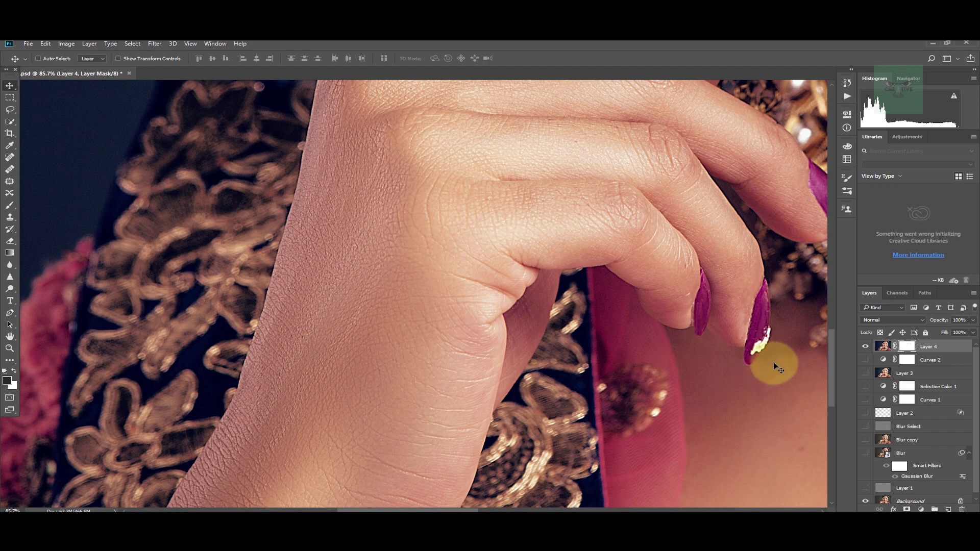
{"action": "left_click", "coordinate": [856, 344]}
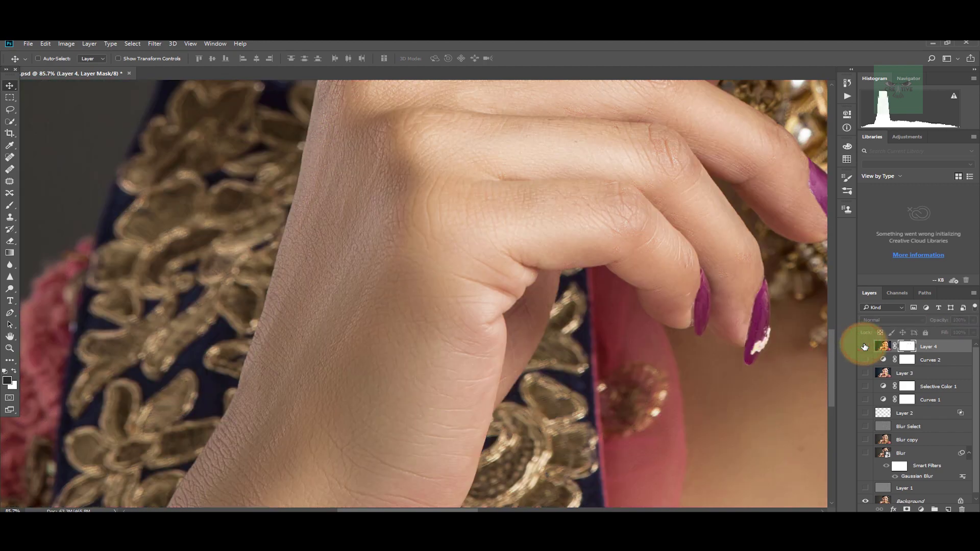
{"action": "left_click", "coordinate": [856, 343]}
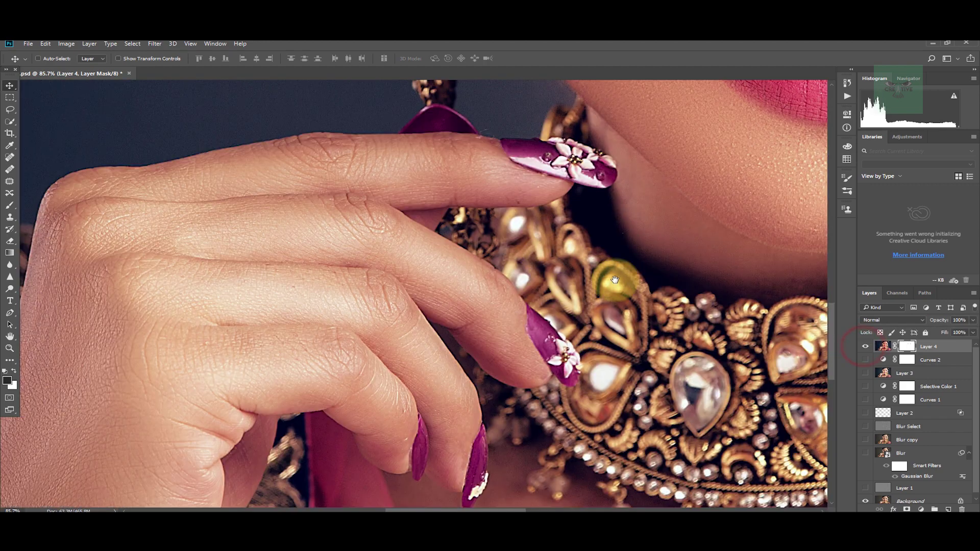
{"action": "left_click_drag", "start_coordinate": [621, 335], "coordinate": [350, 159]}
{"action": "left_click_drag", "start_coordinate": [556, 291], "coordinate": [297, 350]}
{"action": "left_click", "coordinate": [866, 348]}
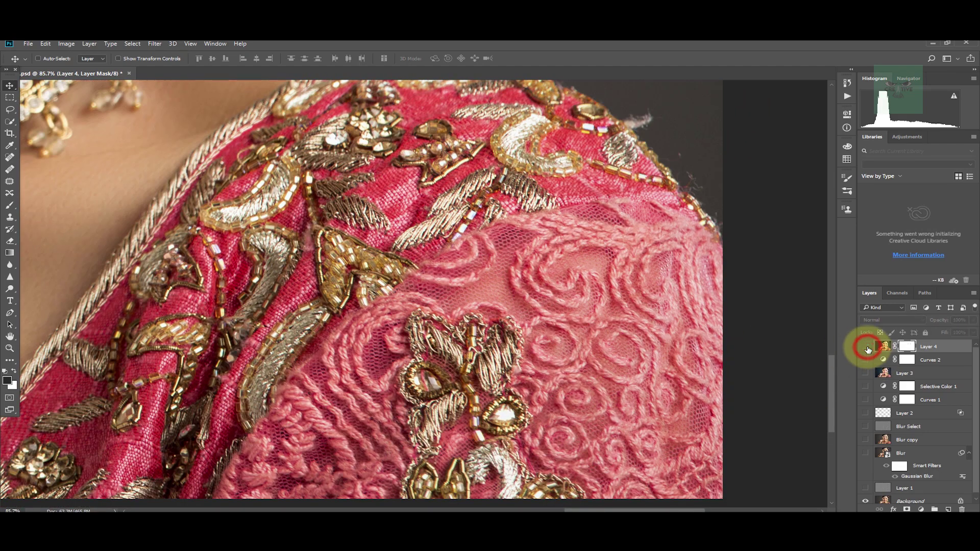
{"action": "left_click", "coordinate": [866, 348]}
{"action": "scroll", "coordinate": [563, 240], "scroll_direction": "down", "scroll_amount": 12}
{"action": "left_click_drag", "start_coordinate": [467, 211], "coordinate": [545, 349]}
{"action": "scroll", "coordinate": [516, 298], "scroll_direction": "down", "scroll_amount": 4}
{"action": "left_click_drag", "start_coordinate": [547, 273], "coordinate": [536, 308]}
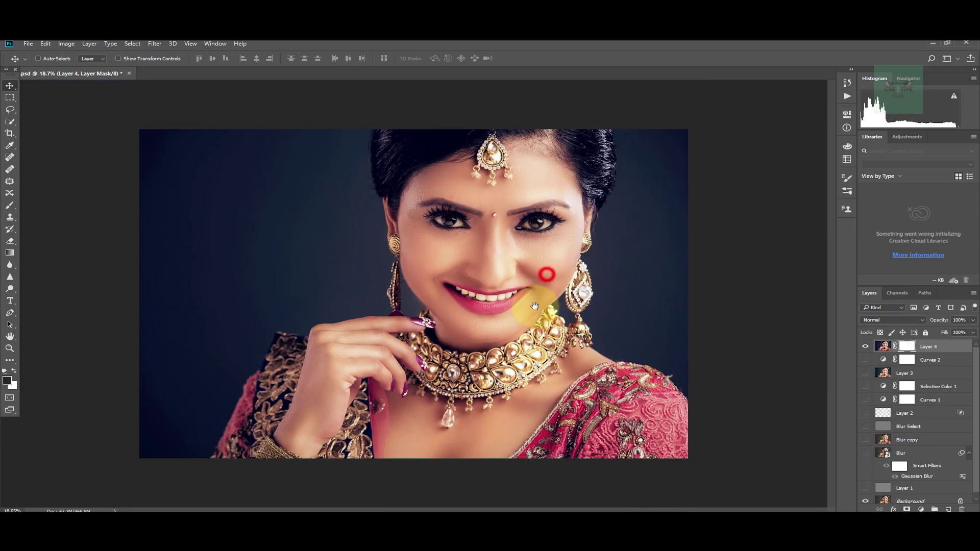
Duplicate the Background layer of the original portrait photo
{"action": "scroll", "coordinate": [493, 269], "scroll_direction": "up", "scroll_amount": 3}
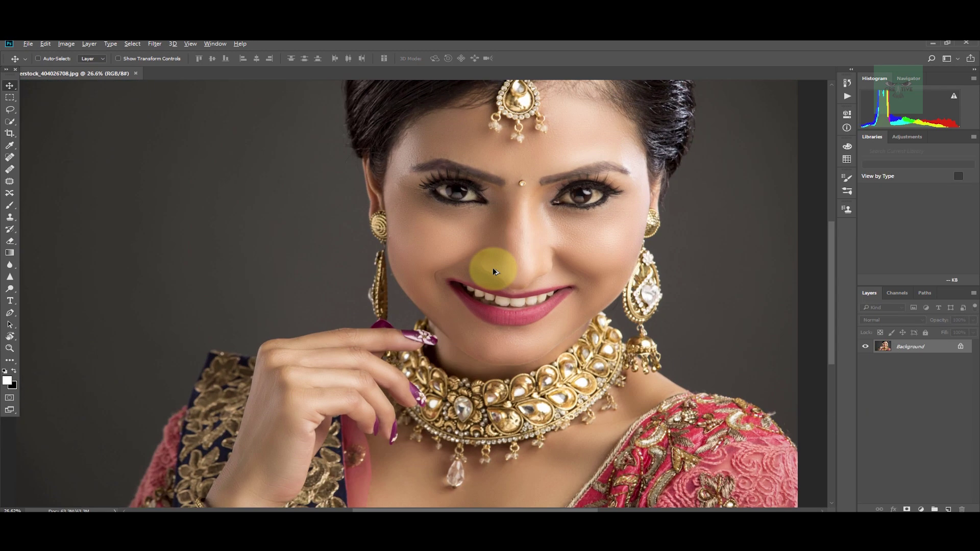
{"action": "scroll", "coordinate": [493, 270], "scroll_direction": "down", "scroll_amount": 3}
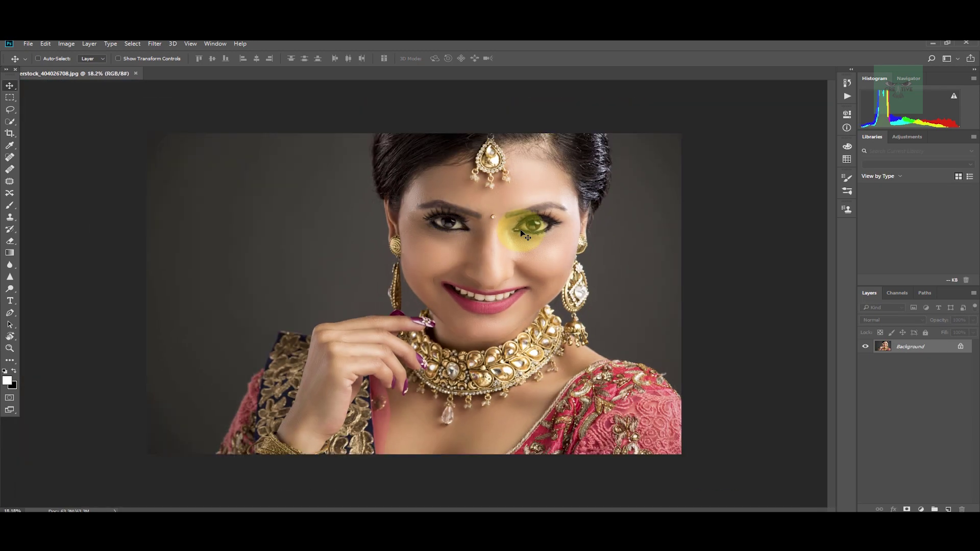
{"action": "left_click", "coordinate": [886, 346]}
{"action": "key", "text": "ctrl"}
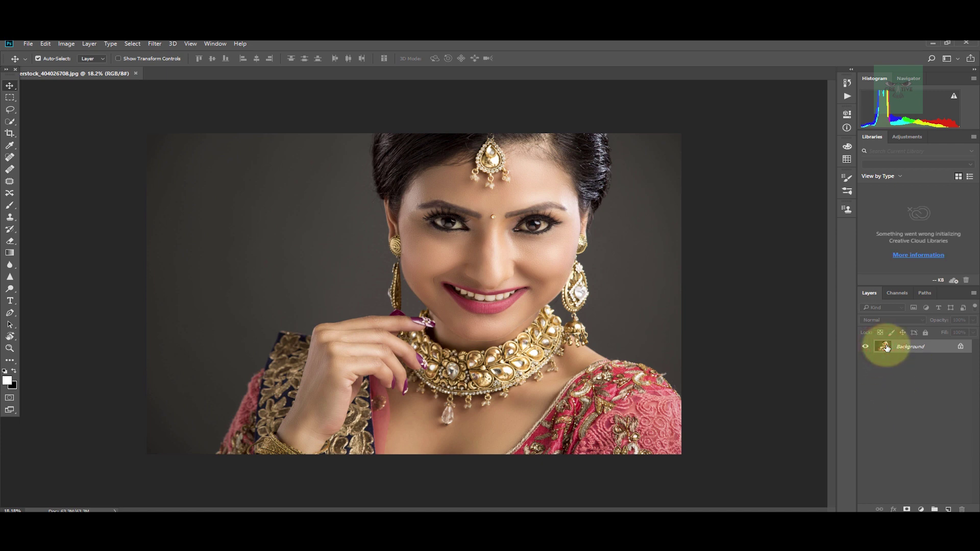
{"action": "key", "text": "ctrl+j"}
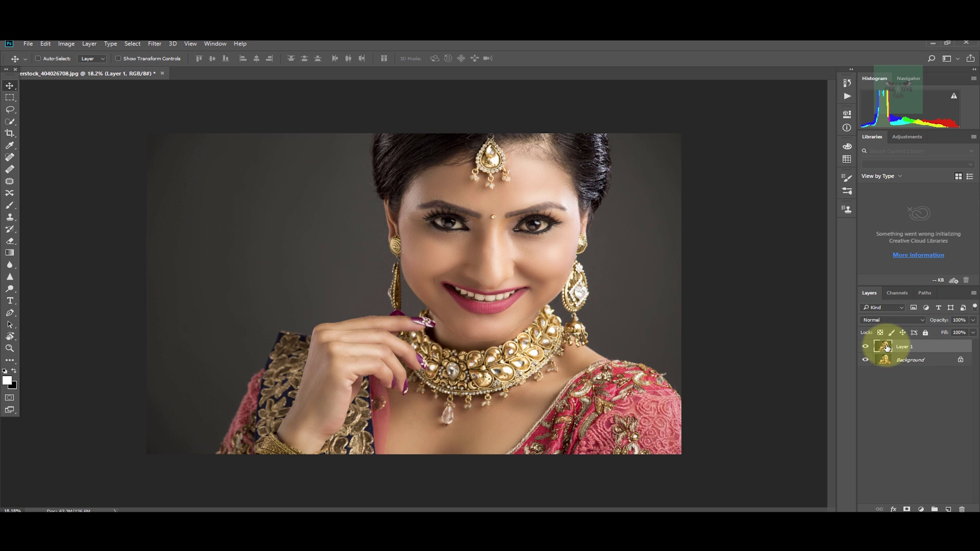
{"action": "left_click", "coordinate": [930, 416]}
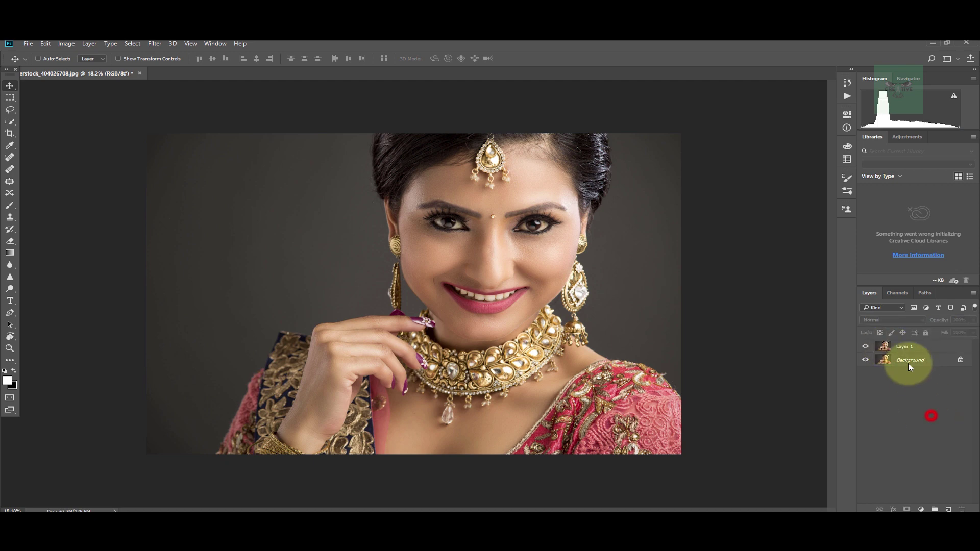
Apply a Brightness/Contrast adjustment to Layer 1 with the contrast at -50 and brightness at 0
{"action": "left_click", "coordinate": [881, 346]}
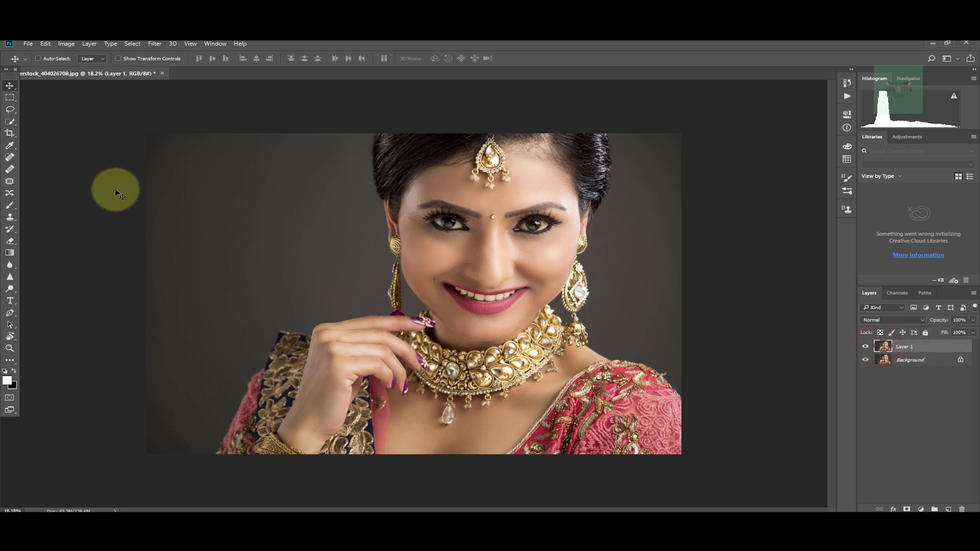
{"action": "left_click", "coordinate": [66, 44]}
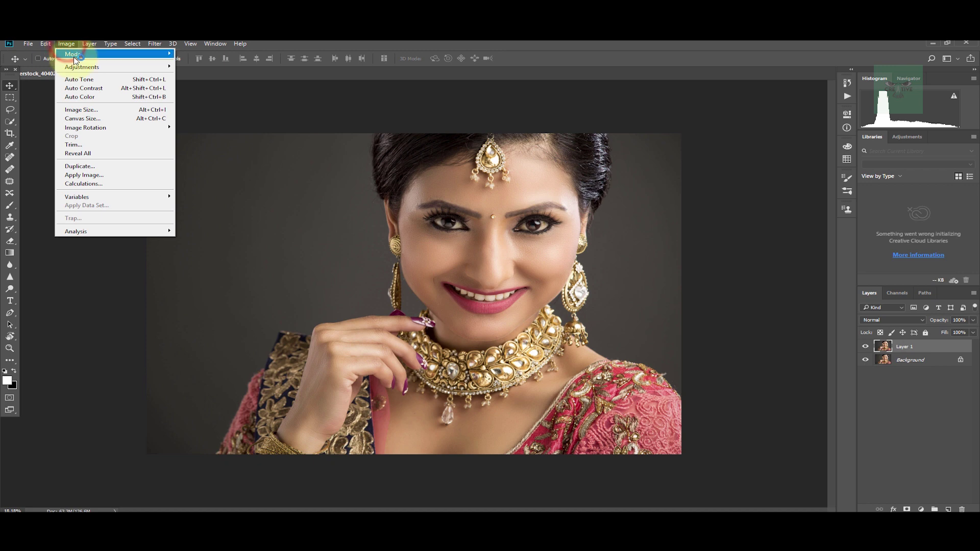
{"action": "mouse_move", "coordinate": [84, 70]}
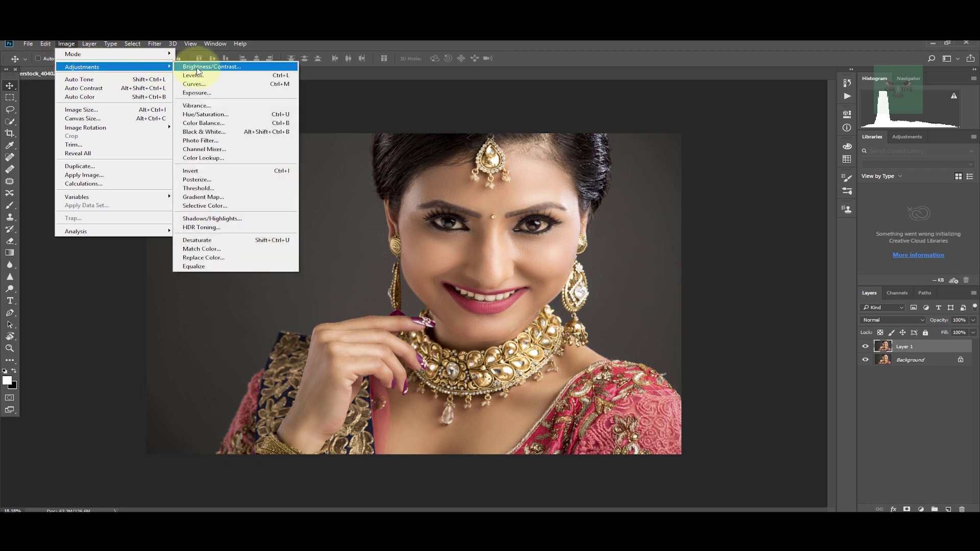
{"action": "left_click", "coordinate": [230, 70]}
{"action": "left_click_drag", "start_coordinate": [467, 219], "coordinate": [449, 217]}
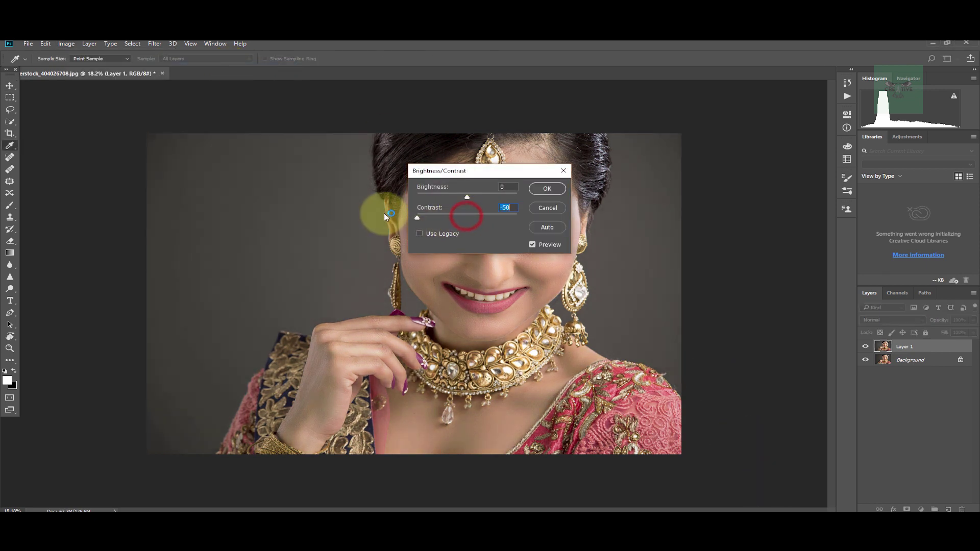
{"action": "key", "text": "v"}
{"action": "left_click", "coordinate": [547, 188]}
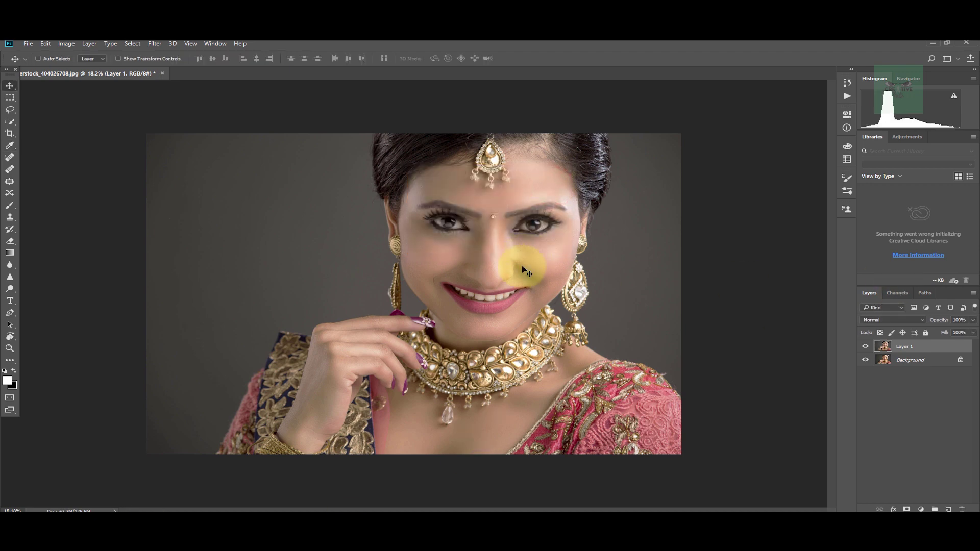
{"action": "left_click", "coordinate": [864, 347]}
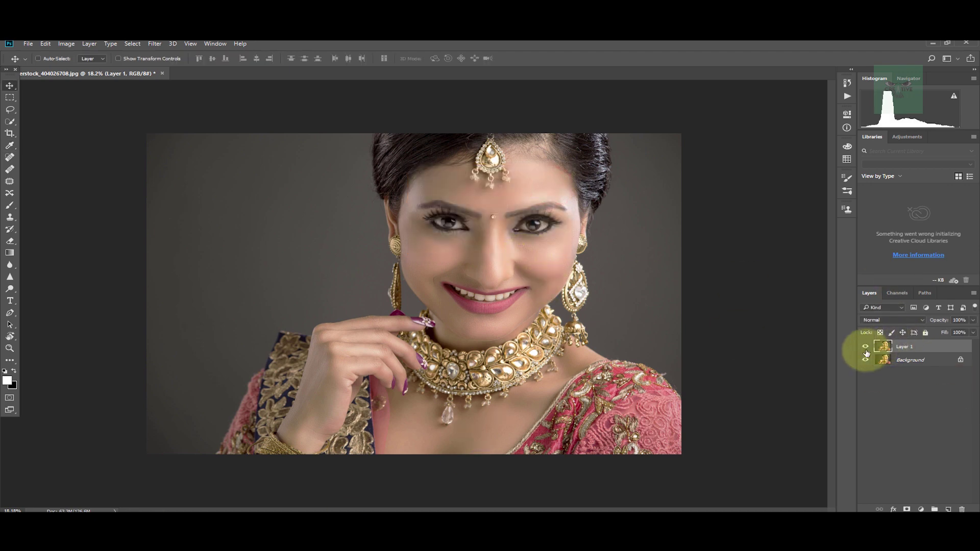
Apply a High Pass filter with a 2.9-pixel radius to Layer 1
{"action": "left_click", "coordinate": [156, 45]}
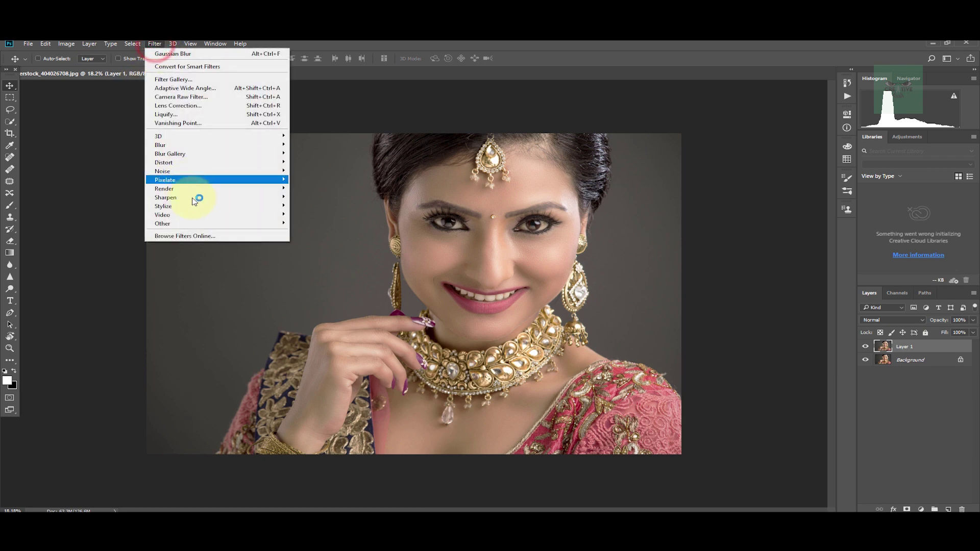
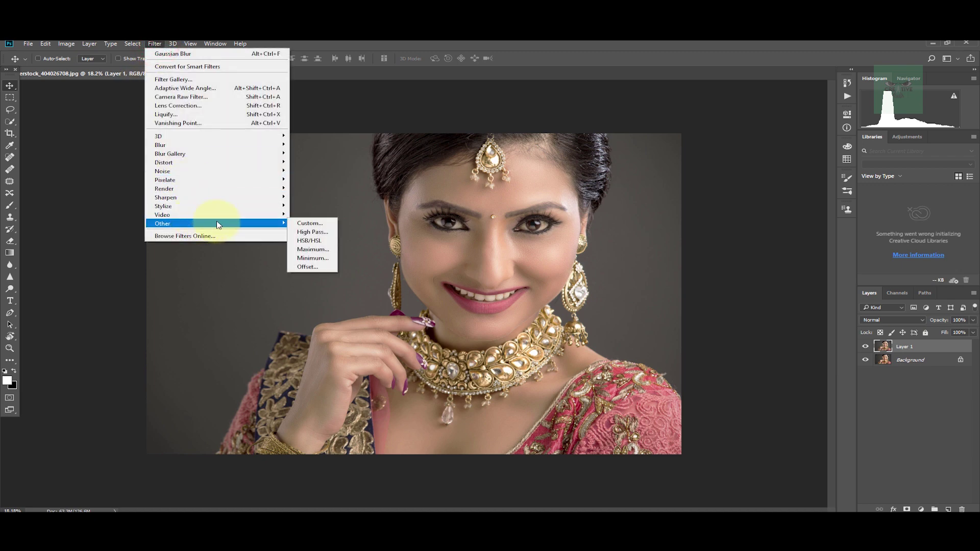
{"action": "left_click", "coordinate": [328, 234]}
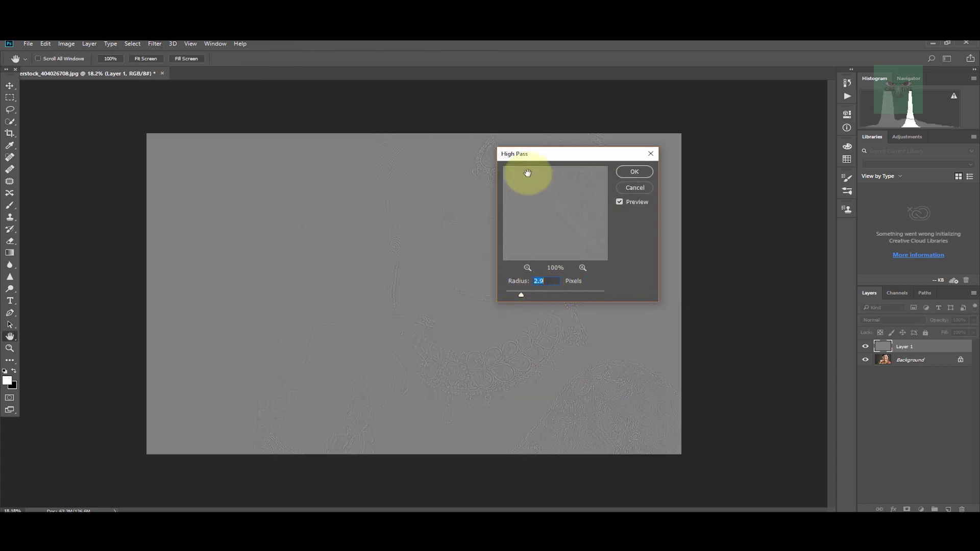
{"action": "left_click_drag", "start_coordinate": [539, 157], "coordinate": [638, 177]}
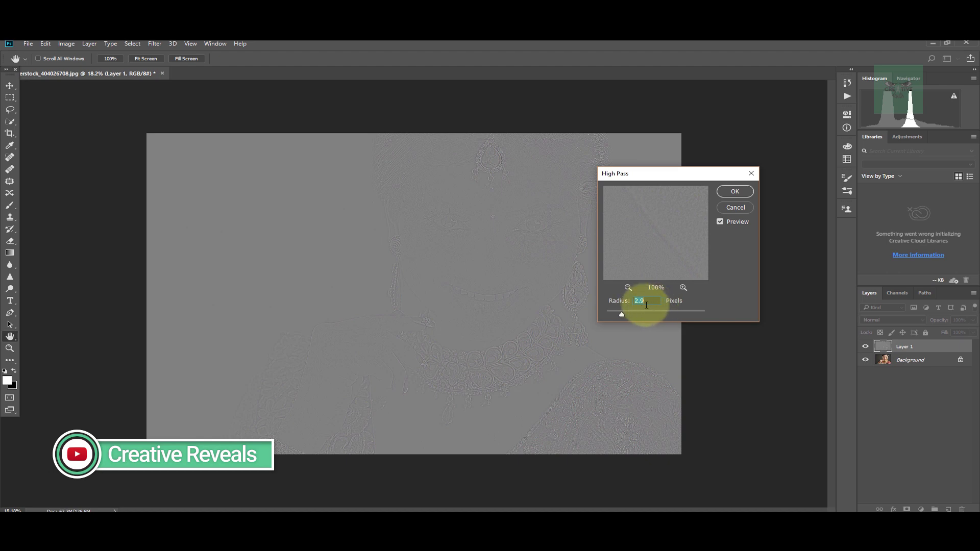
{"action": "left_click_drag", "start_coordinate": [668, 178], "coordinate": [610, 174]}
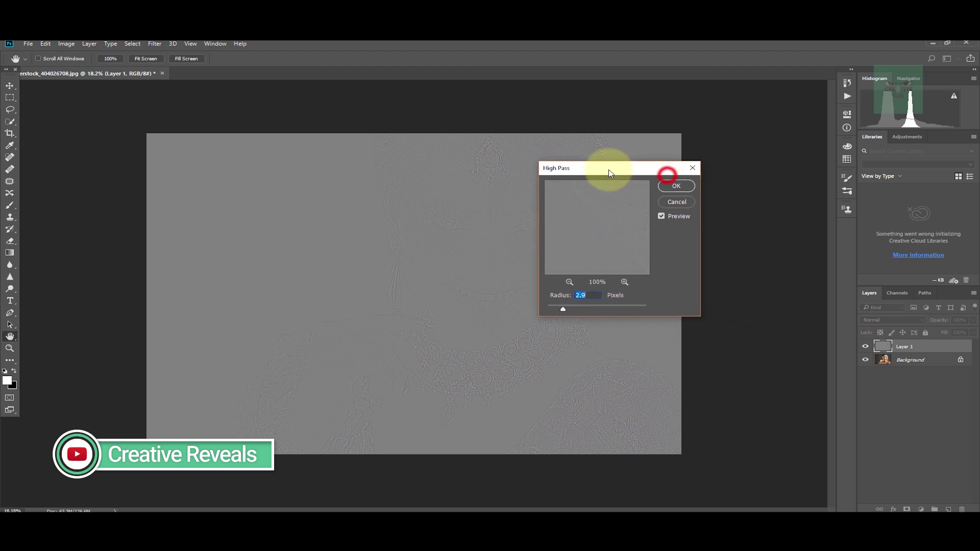
{"action": "left_click", "coordinate": [677, 186]}
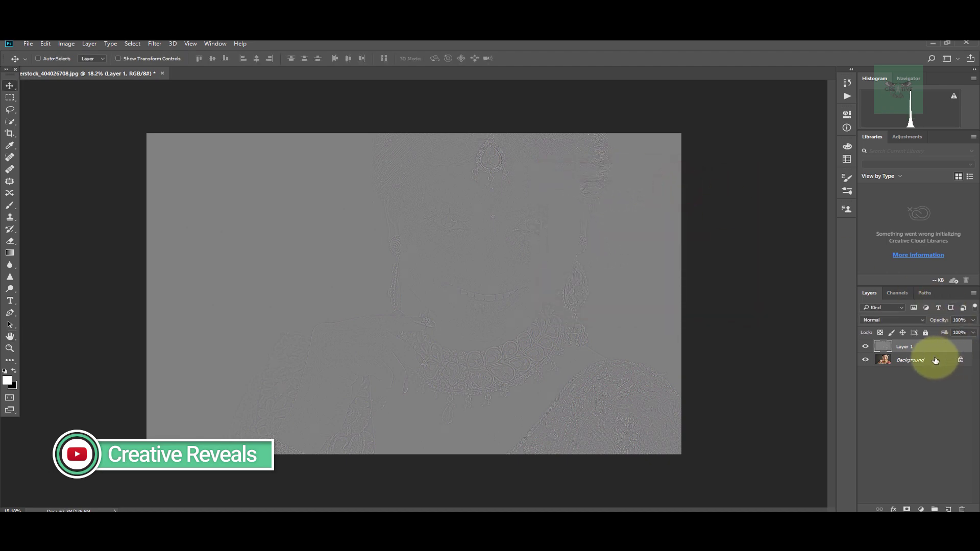
Set Layer 1's blending mode to Vivid Light
{"action": "left_click", "coordinate": [886, 320]}
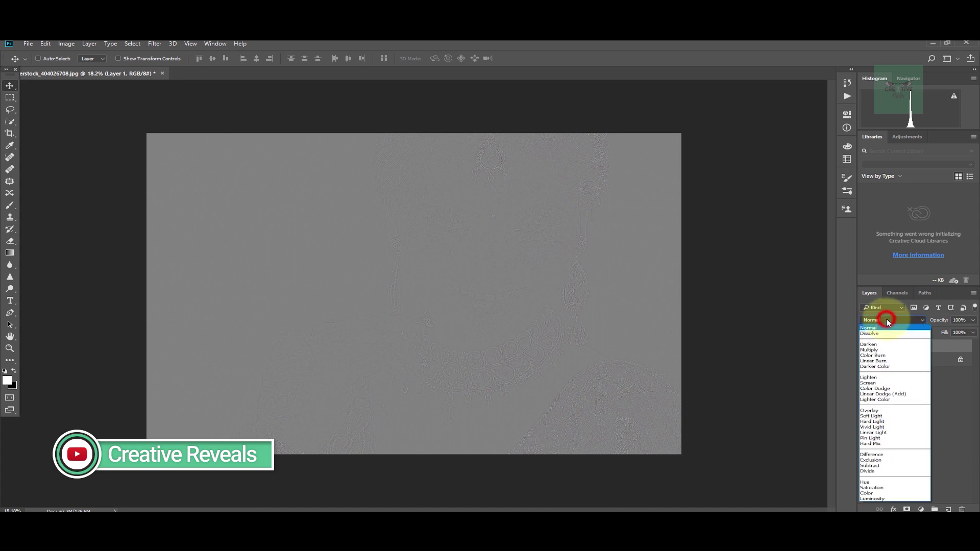
{"action": "left_click", "coordinate": [900, 427]}
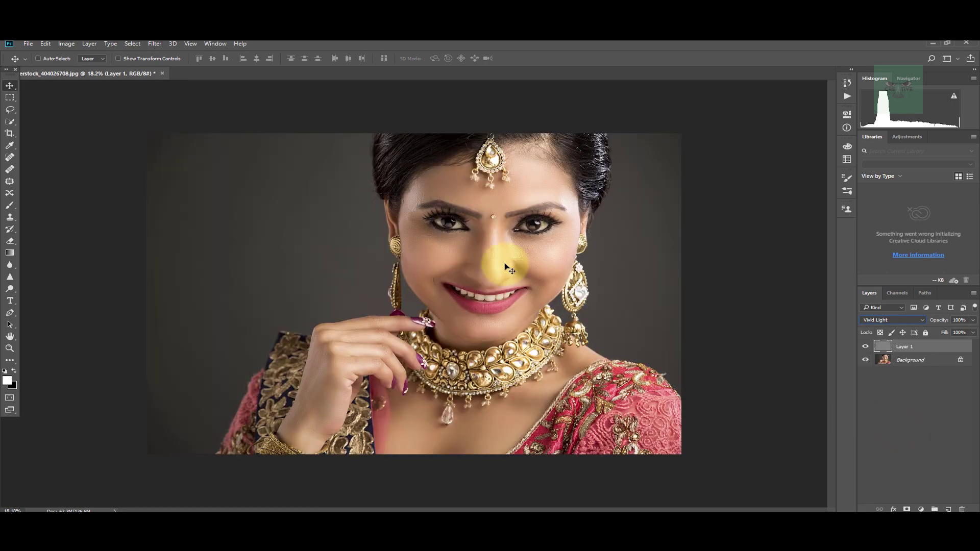
{"action": "left_click", "coordinate": [593, 221]}
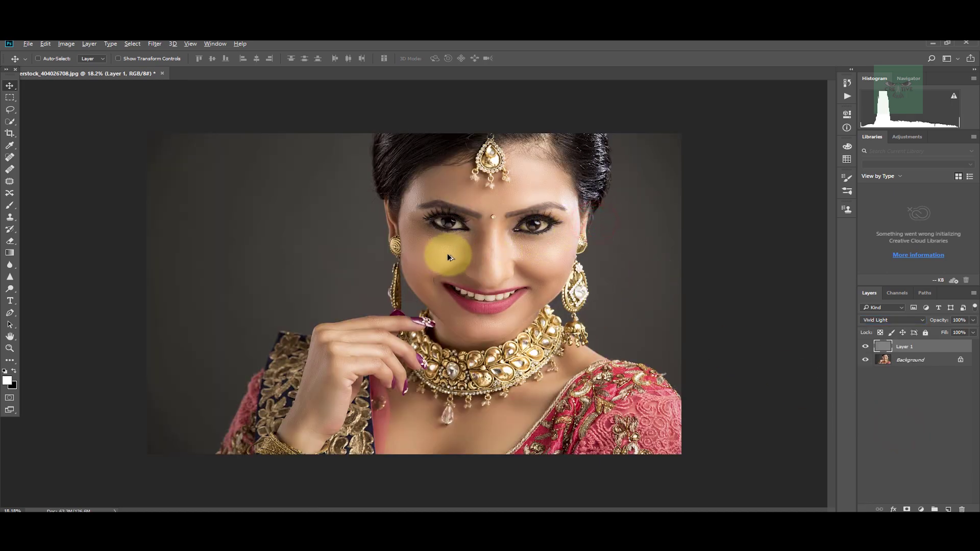
Compare the sharpening on the hand and necklace up close with Layer 1 hidden and shown
{"action": "scroll", "coordinate": [345, 369], "scroll_direction": "up", "scroll_amount": 9}
{"action": "left_click_drag", "start_coordinate": [314, 350], "coordinate": [382, 219]}
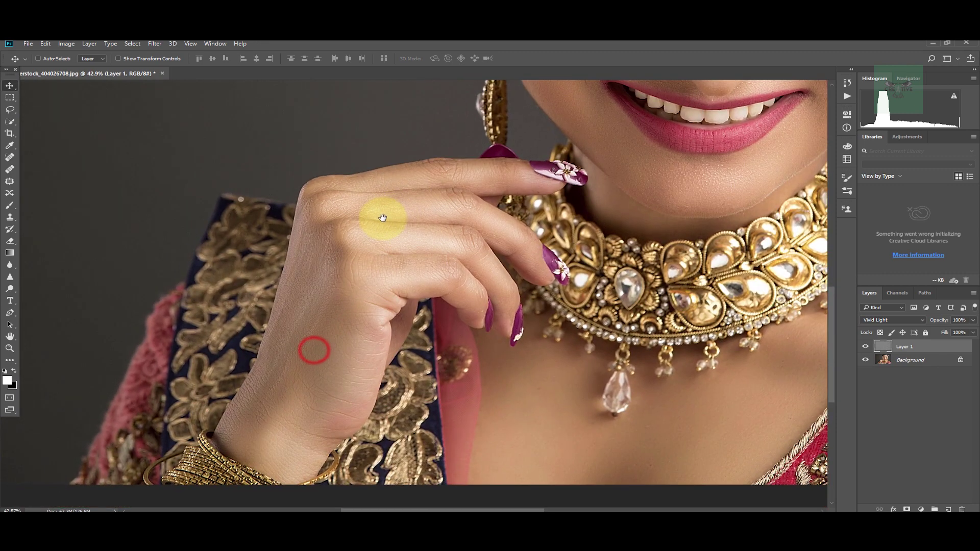
{"action": "left_click_drag", "start_coordinate": [512, 193], "coordinate": [460, 222]}
{"action": "left_click", "coordinate": [866, 346]}
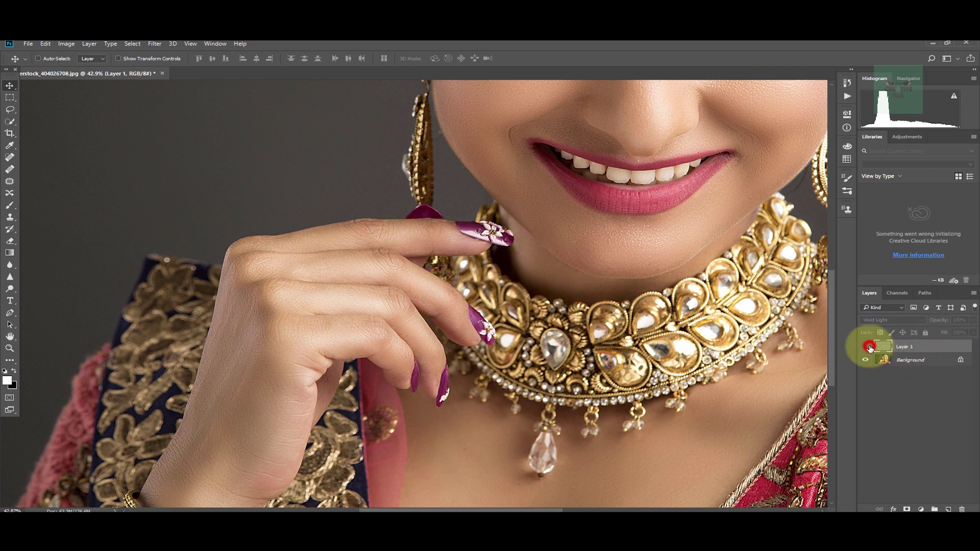
{"action": "left_click", "coordinate": [866, 347]}
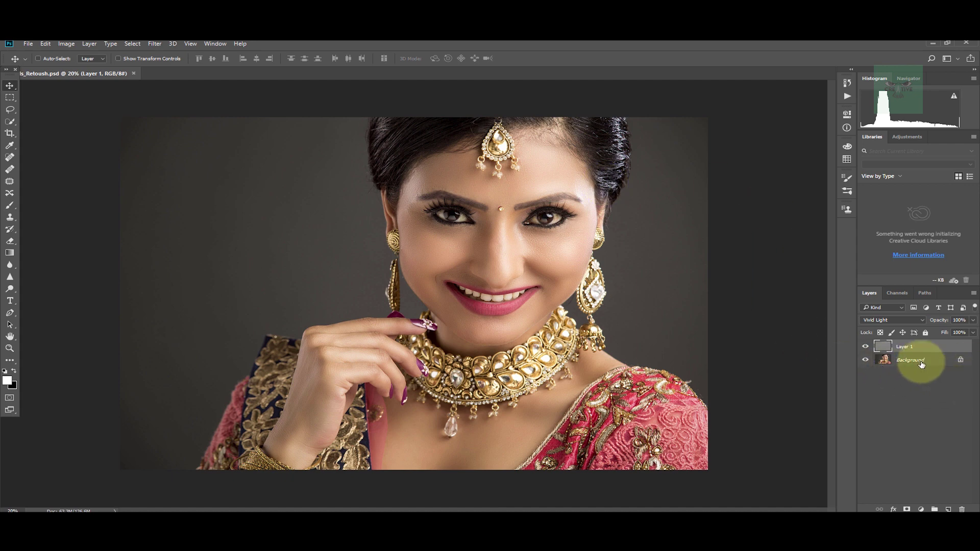
Stamp all visible layers into a new merged layer at the top of the layer stack
{"action": "left_click", "coordinate": [911, 405]}
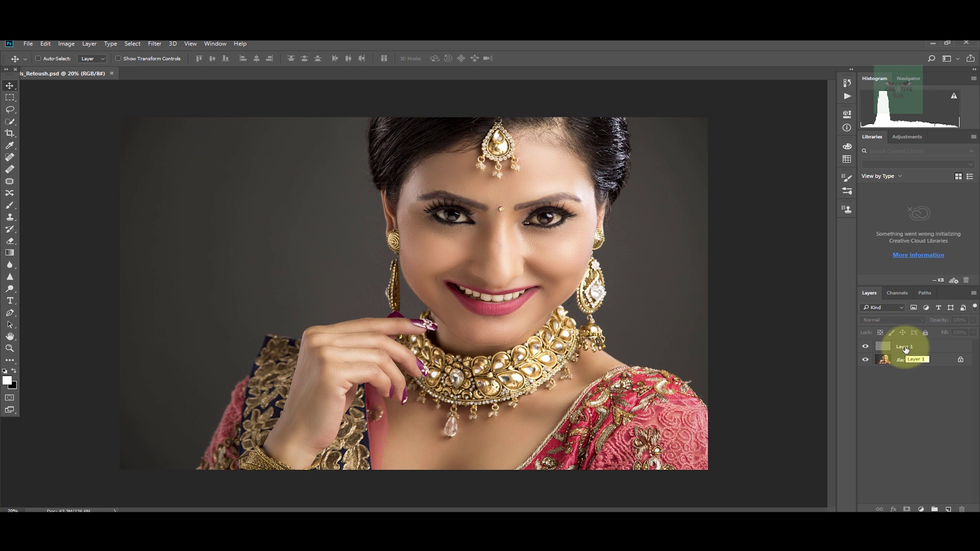
{"action": "key", "text": "ctrl+alt+shift+e"}
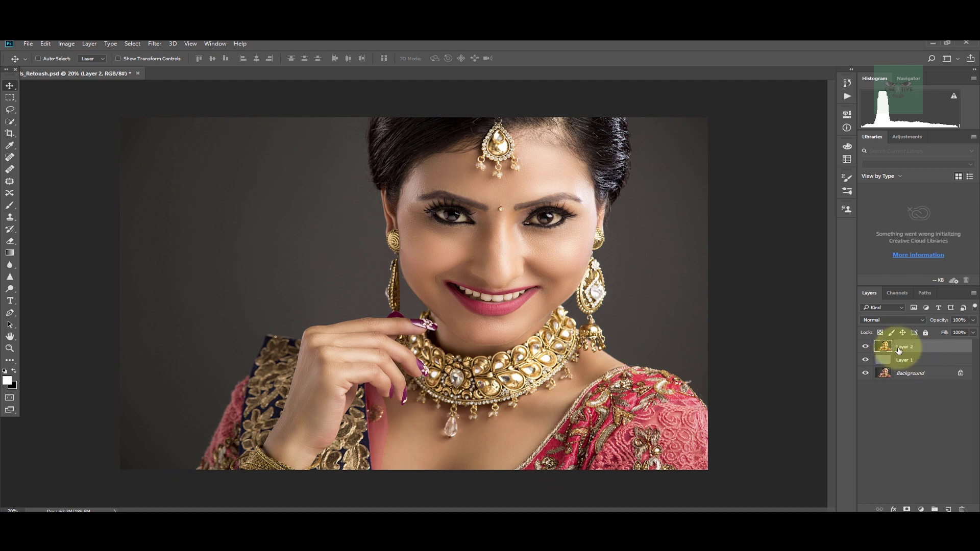
{"action": "left_click", "coordinate": [908, 411]}
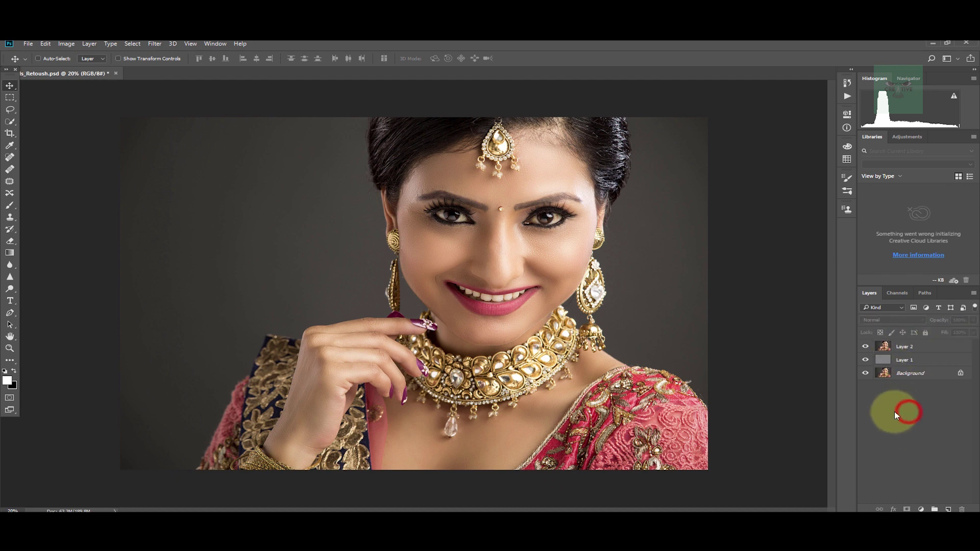
Rename the merged top layer as Blur and duplicate it
{"action": "double_click", "coordinate": [911, 347]}
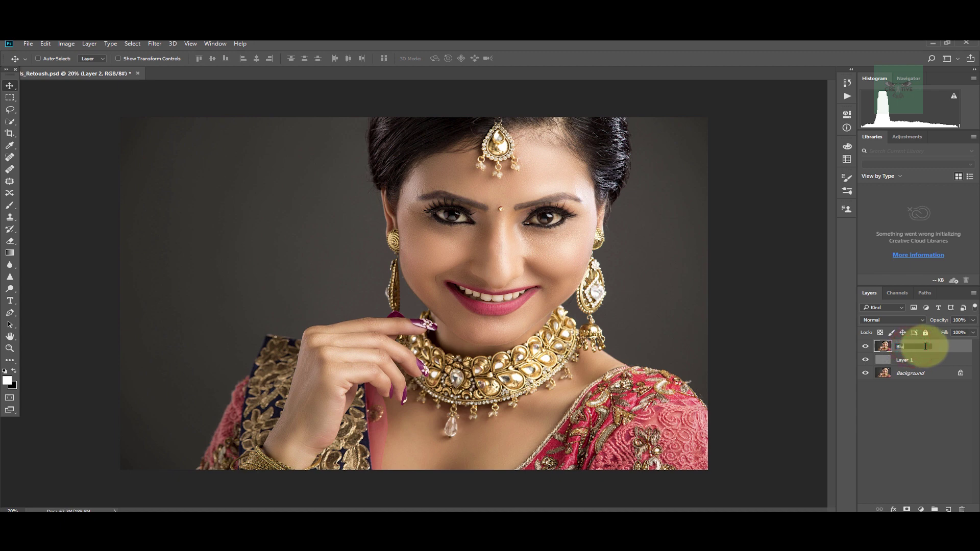
{"action": "left_click", "coordinate": [909, 412]}
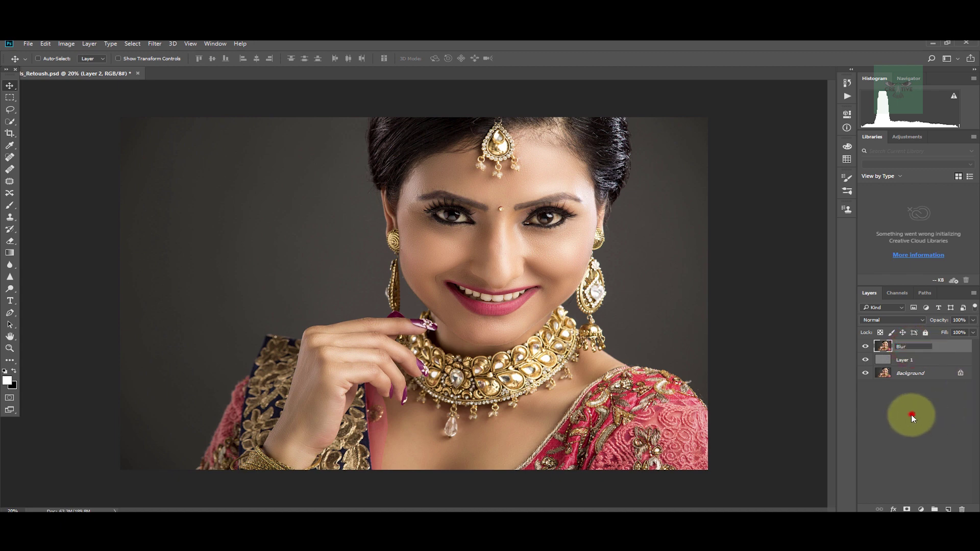
{"action": "left_click", "coordinate": [885, 347]}
{"action": "left_click", "coordinate": [885, 347], "text": "ctrl"}
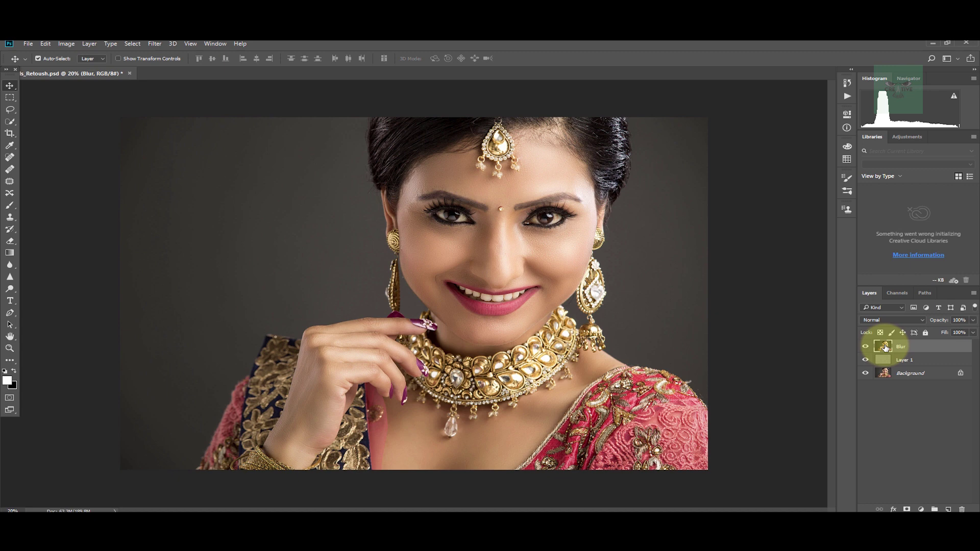
{"action": "key", "text": "ctrl+j"}
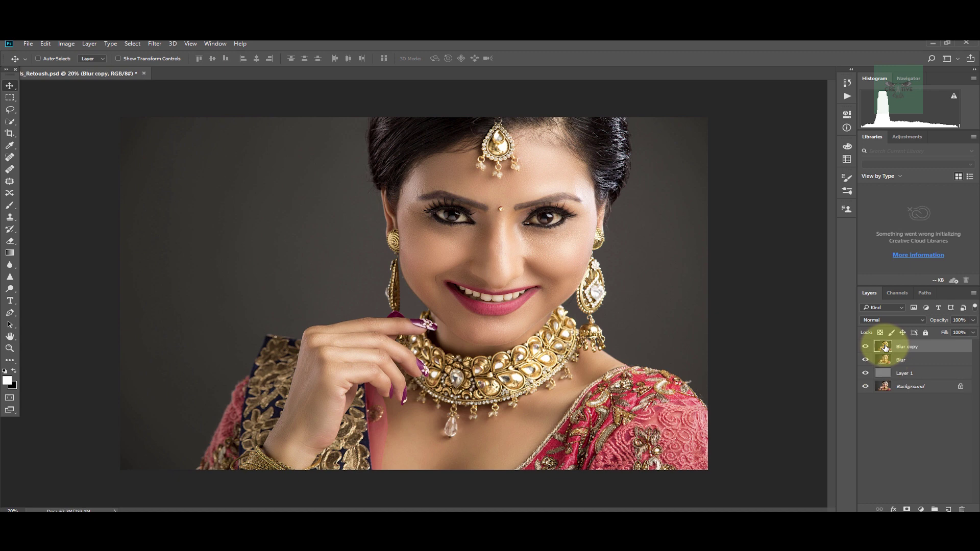
Rename the duplicate of the Blur layer as Blur Select and hide it
{"action": "left_click", "coordinate": [884, 429]}
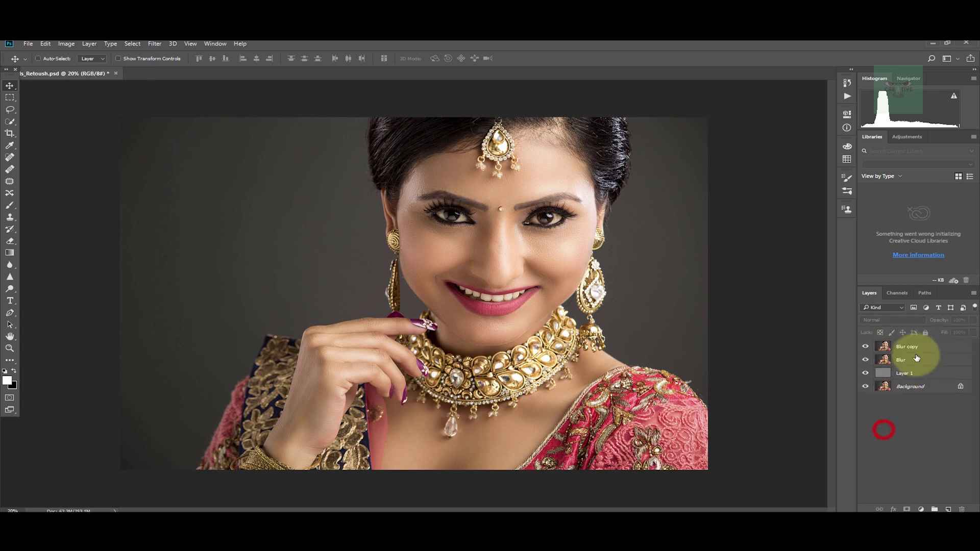
{"action": "left_click", "coordinate": [922, 349]}
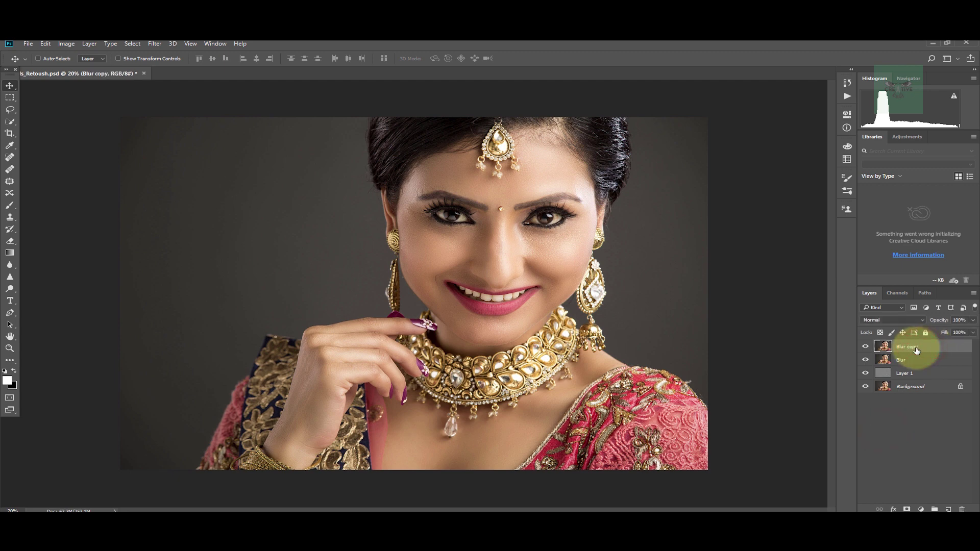
{"action": "double_click", "coordinate": [916, 348]}
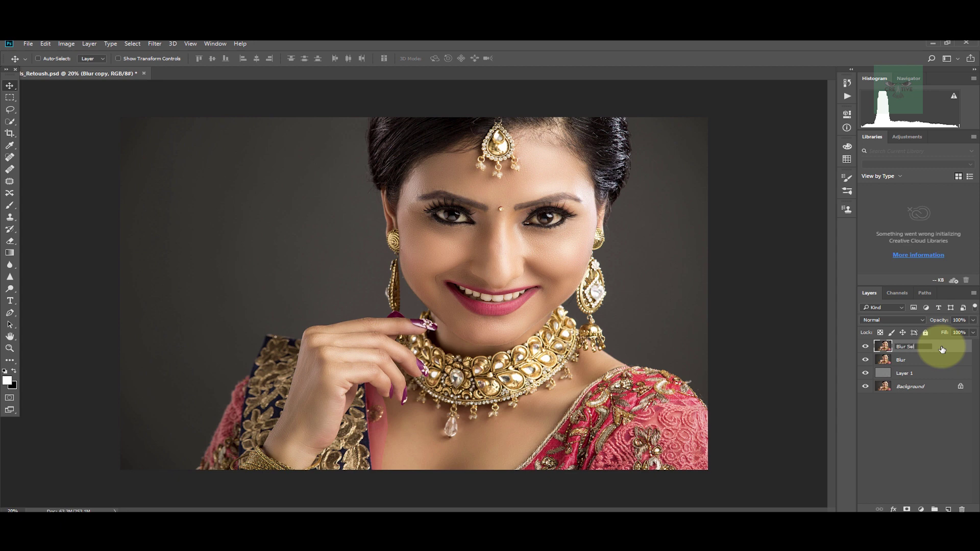
{"action": "left_click", "coordinate": [942, 424]}
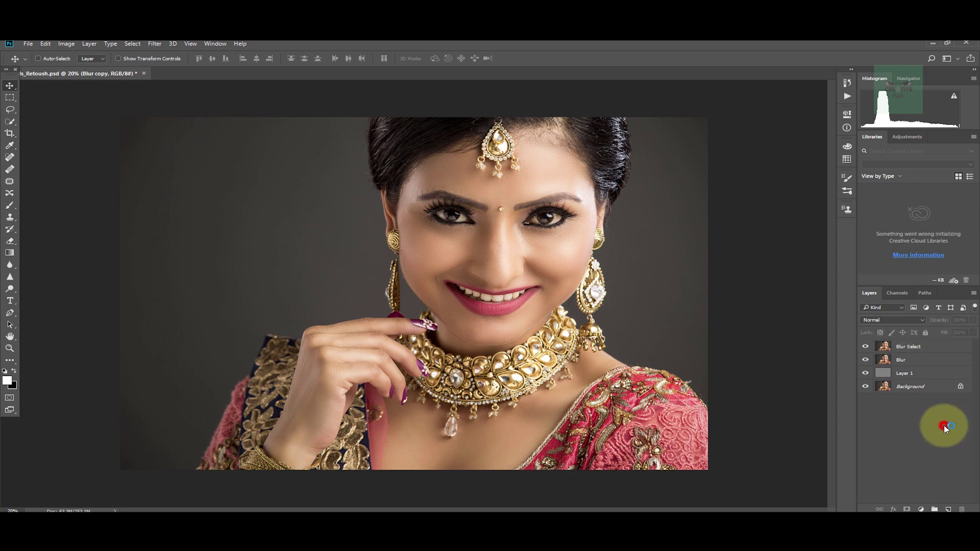
{"action": "left_click", "coordinate": [883, 347]}
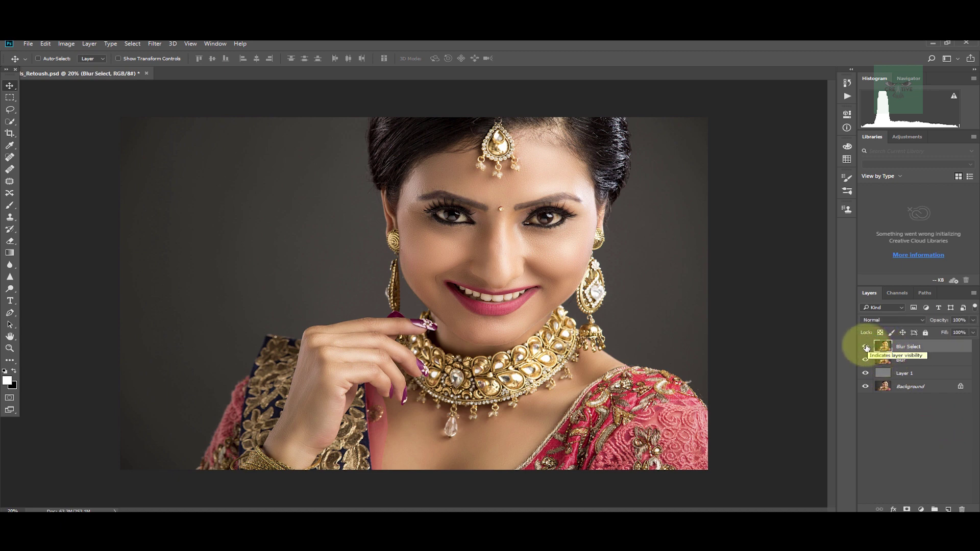
{"action": "left_click", "coordinate": [865, 346]}
Try converting the Blur layer to a smart object, and undo the conversion
{"action": "left_click", "coordinate": [921, 359]}
{"action": "right_click", "coordinate": [924, 360]}
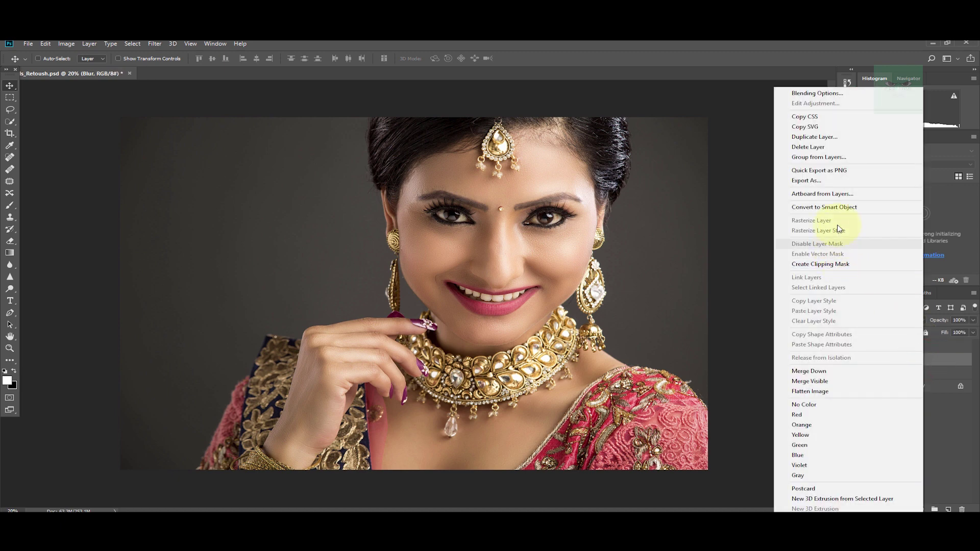
{"action": "left_click", "coordinate": [856, 207]}
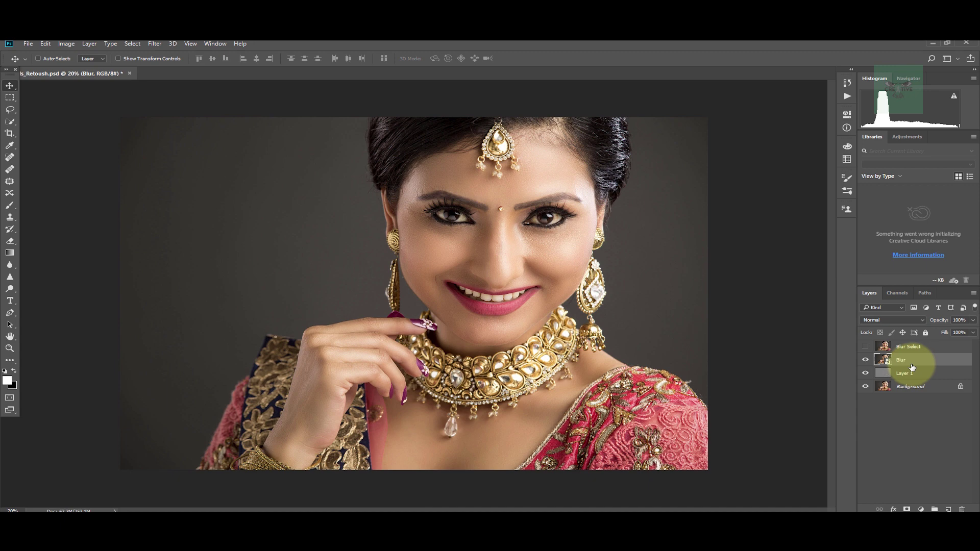
{"action": "key", "text": "ctrl+z"}
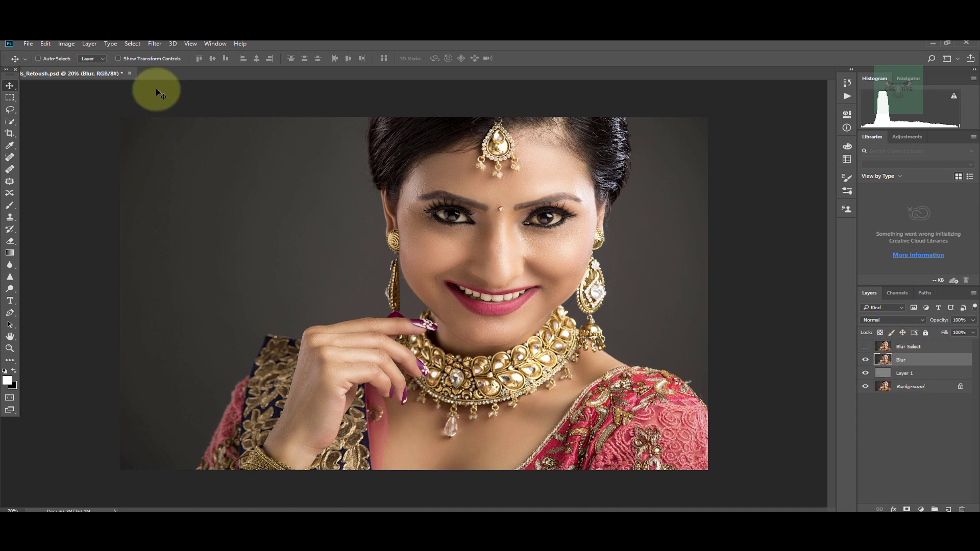
Try a Gaussian Blur with a 4.6-pixel radius directly on the Blur layer, inspect the face, and undo it
{"action": "left_click", "coordinate": [154, 44]}
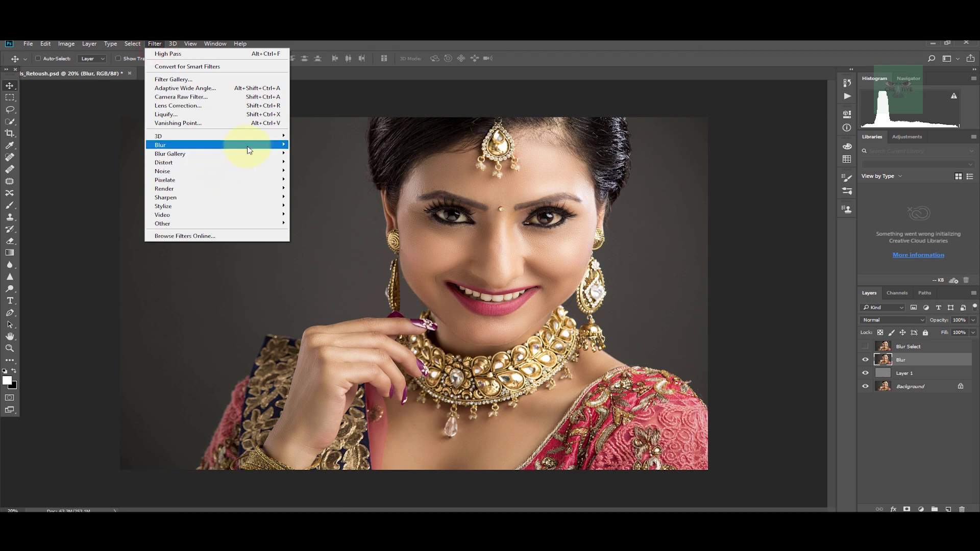
{"action": "mouse_move", "coordinate": [255, 145]}
{"action": "left_click", "coordinate": [325, 180]}
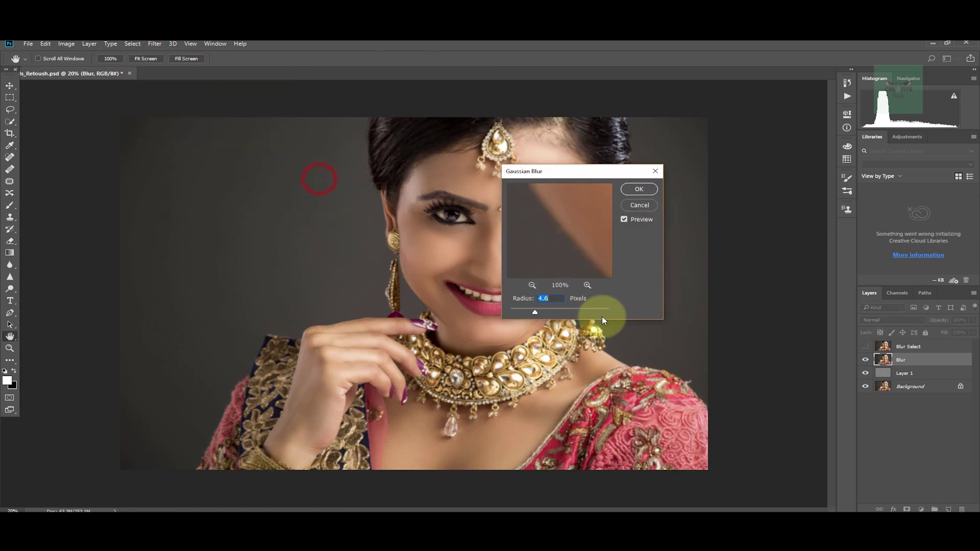
{"action": "left_click", "coordinate": [580, 229]}
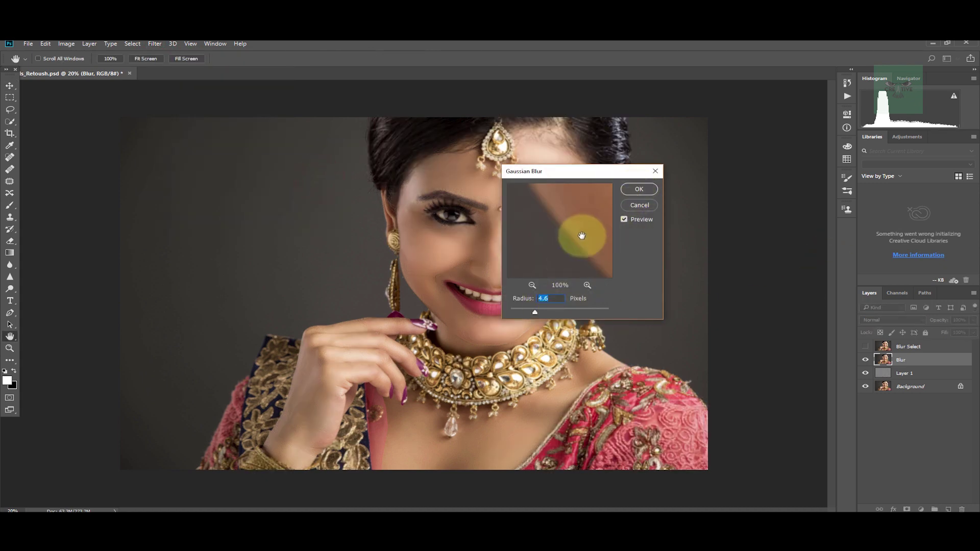
{"action": "left_click", "coordinate": [642, 188]}
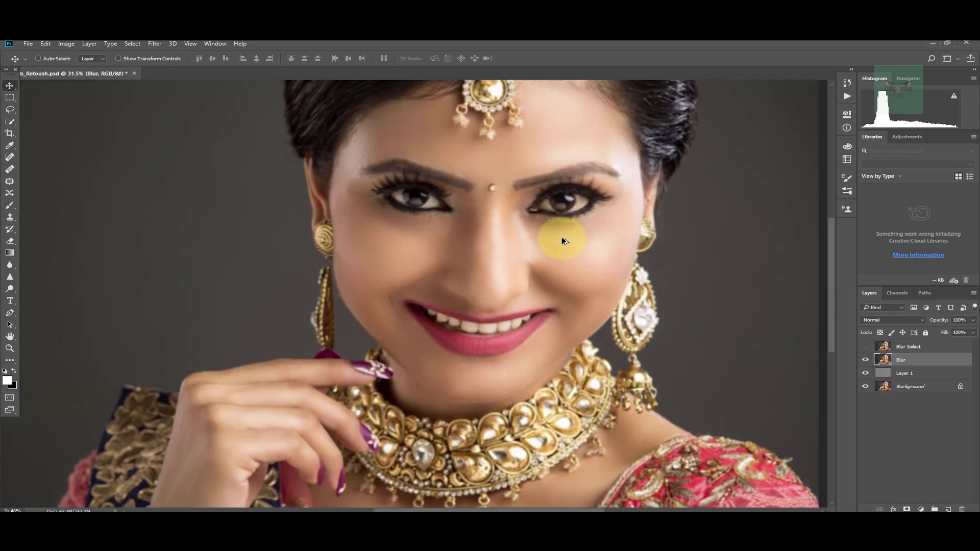
{"action": "scroll", "coordinate": [551, 245], "scroll_direction": "up", "scroll_amount": 3}
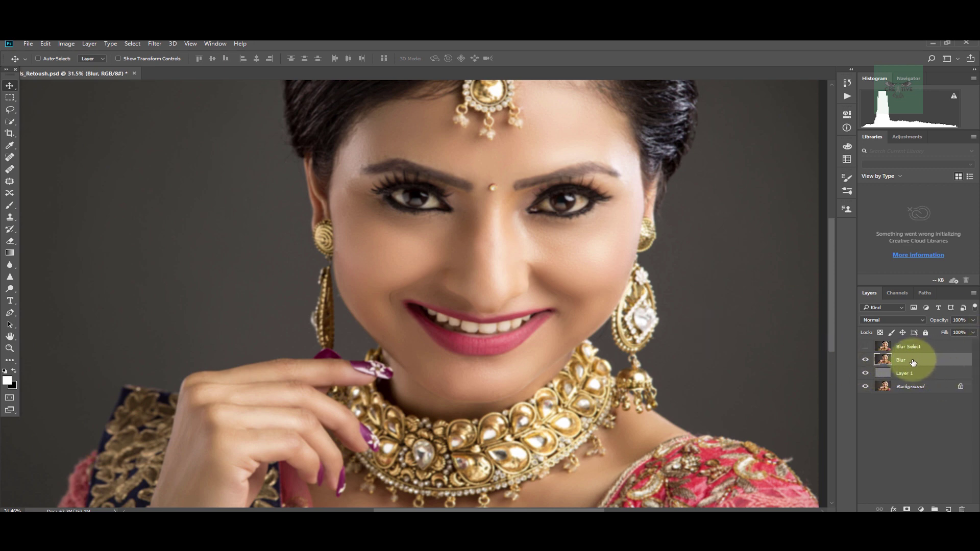
{"action": "key", "text": "ctrl+z"}
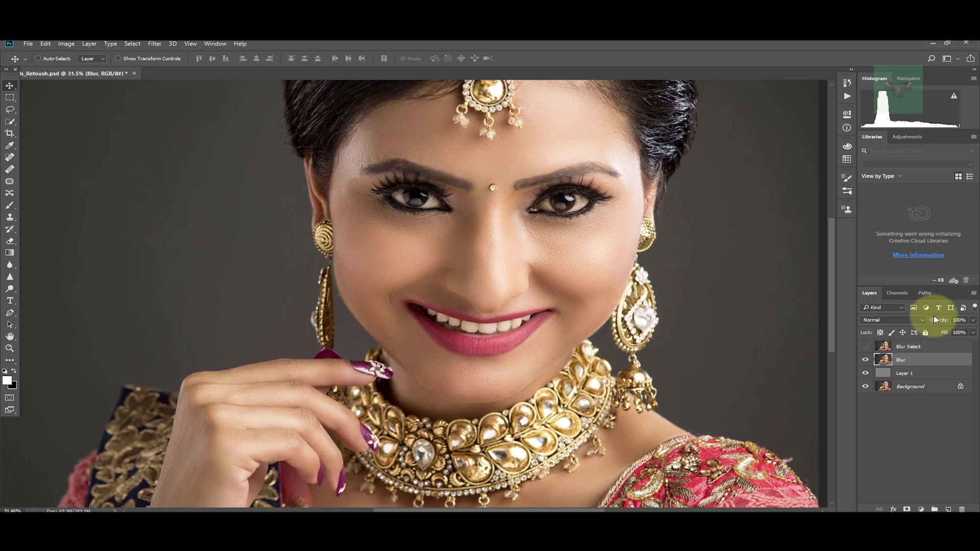
Convert the Blur layer to a smart object
{"action": "key", "text": "ctrl+0"}
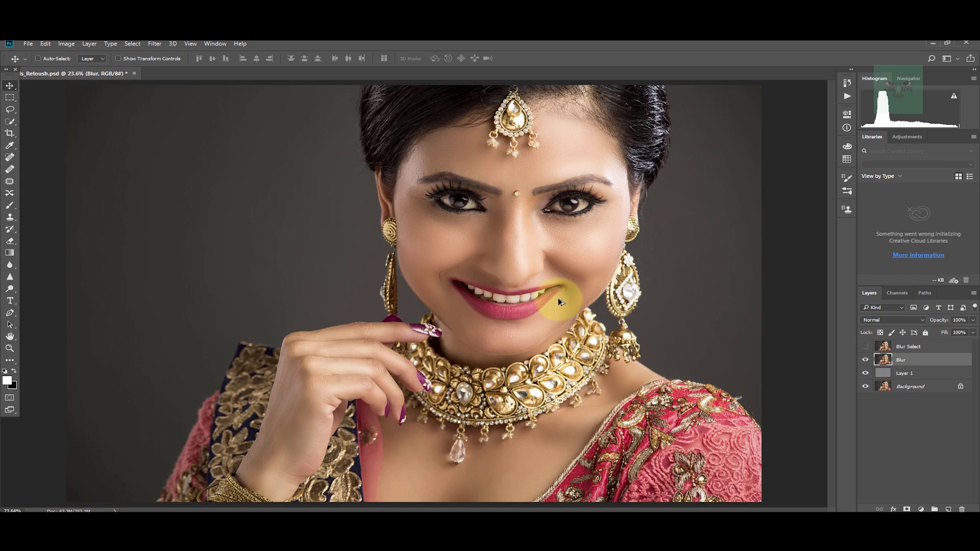
{"action": "right_click", "coordinate": [933, 367]}
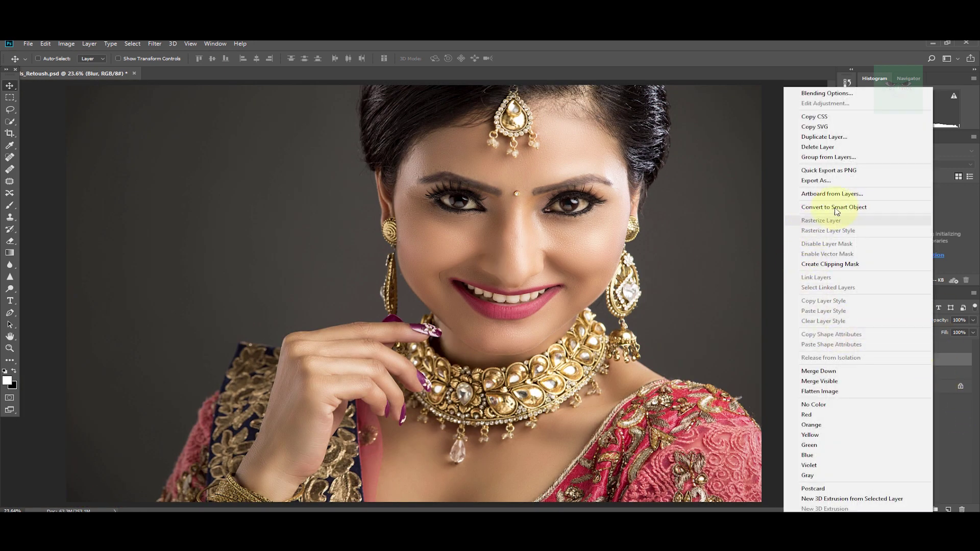
{"action": "left_click", "coordinate": [839, 207]}
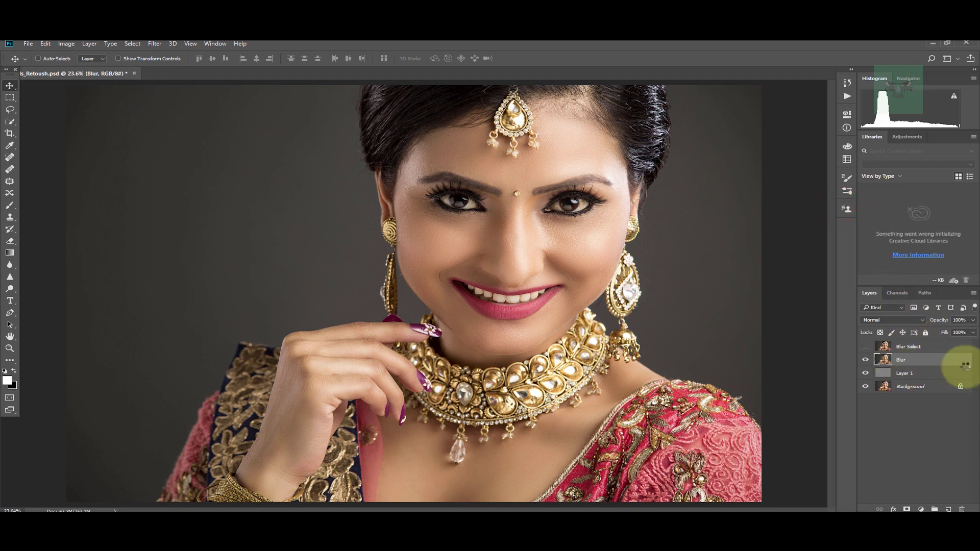
Apply Gaussian Blur with a 4.2-pixel radius to the Blur smart object and reopen the filter's settings for a check
{"action": "left_click", "coordinate": [154, 43]}
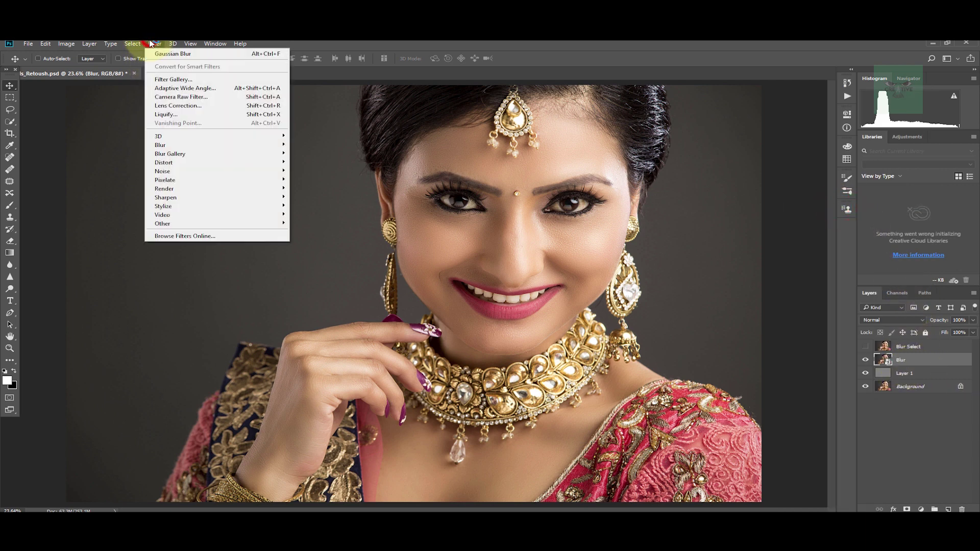
{"action": "mouse_move", "coordinate": [214, 145]}
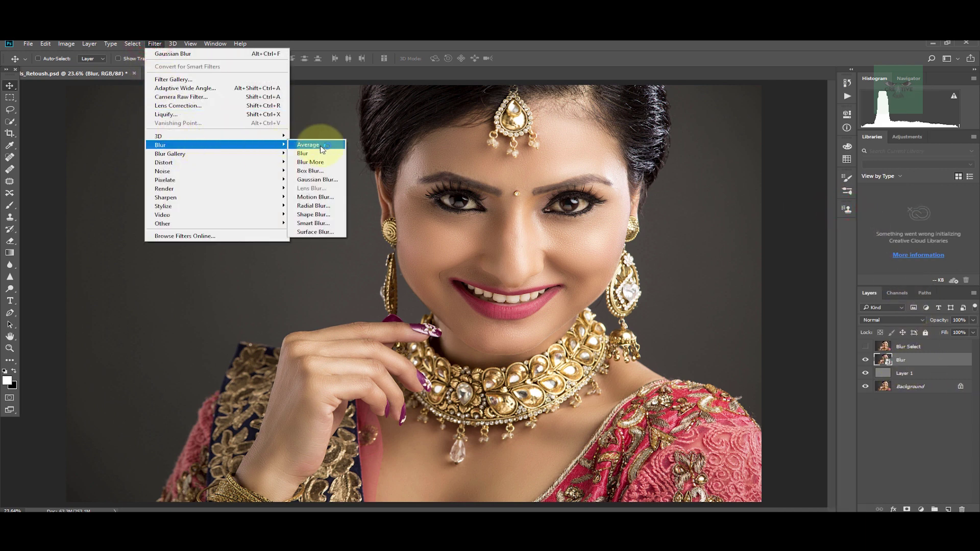
{"action": "left_click", "coordinate": [320, 181]}
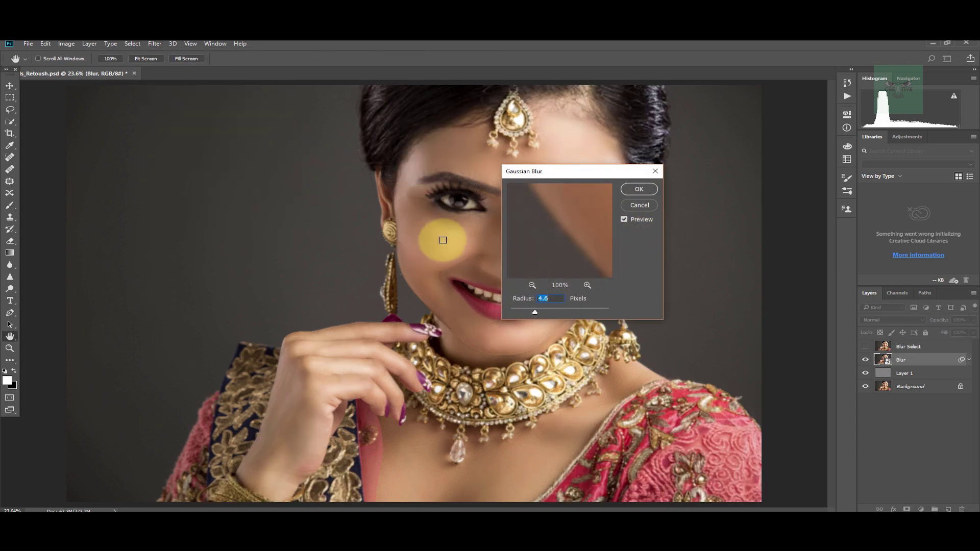
{"action": "left_click_drag", "start_coordinate": [572, 243], "coordinate": [534, 276]}
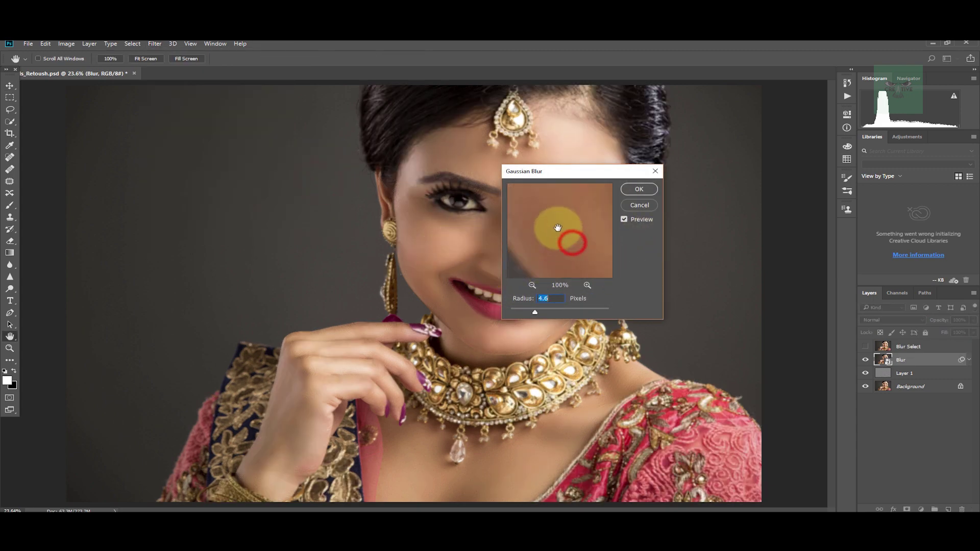
{"action": "left_click_drag", "start_coordinate": [559, 226], "coordinate": [543, 275]}
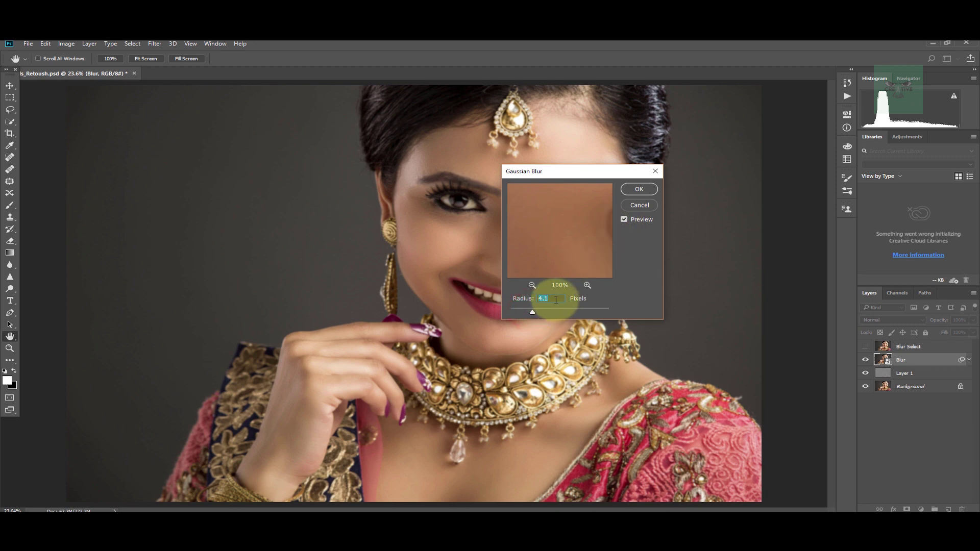
{"action": "left_click_drag", "start_coordinate": [555, 299], "coordinate": [439, 299]}
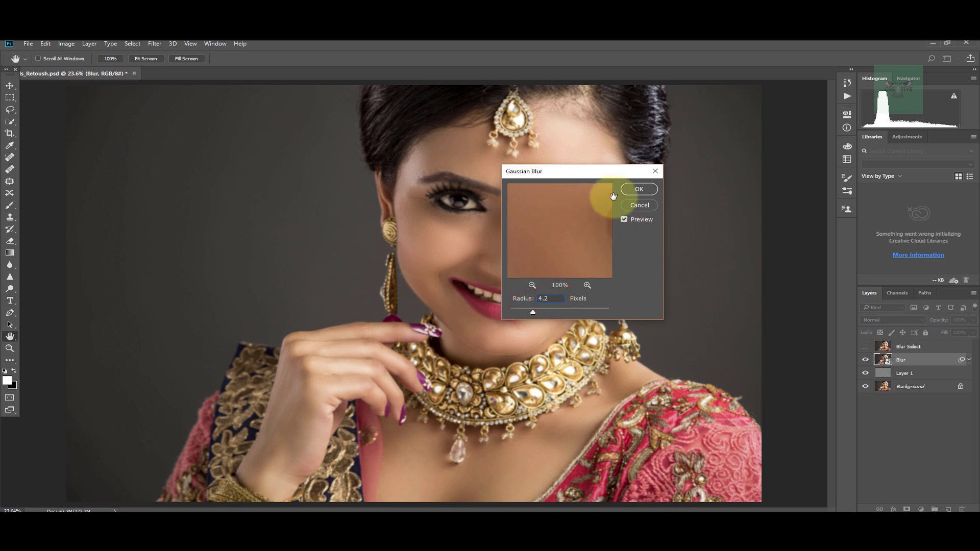
{"action": "left_click", "coordinate": [639, 190]}
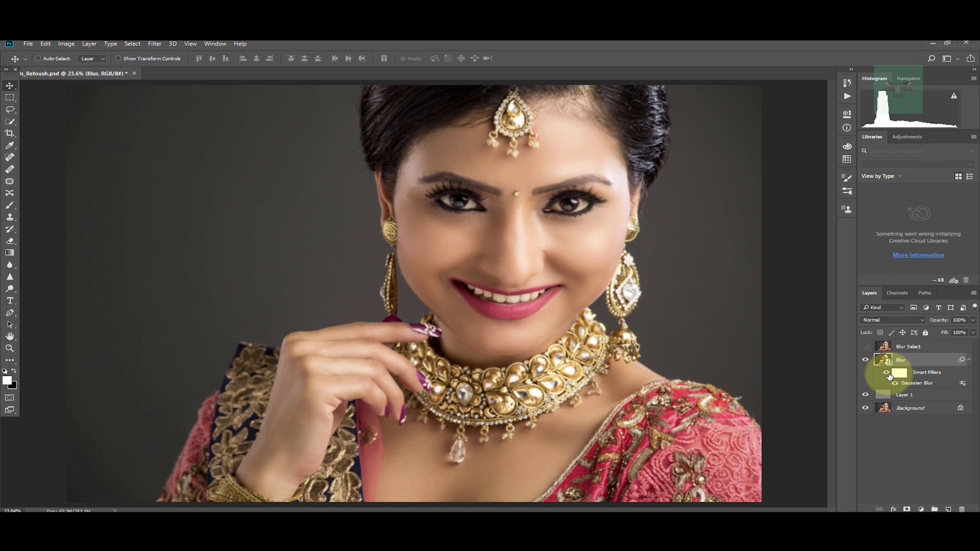
{"action": "double_click", "coordinate": [912, 384]}
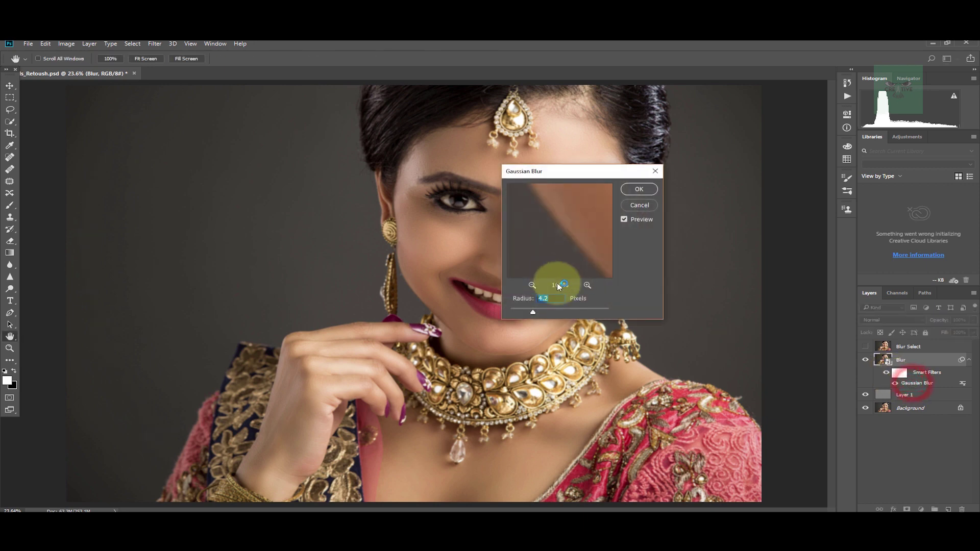
{"action": "left_click", "coordinate": [640, 204]}
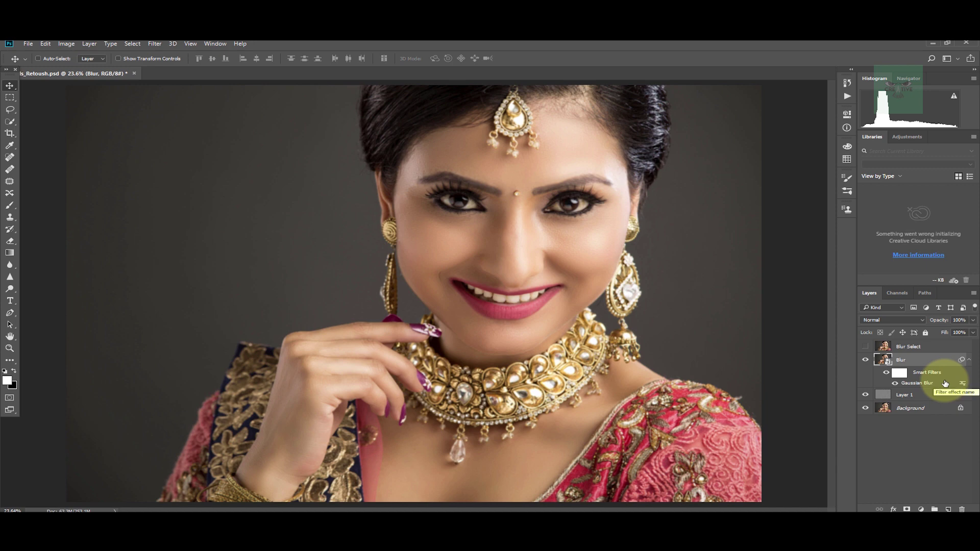
Show the Blur Select layer again and make it the active layer
{"action": "left_click", "coordinate": [879, 357]}
{"action": "left_click_drag", "start_coordinate": [871, 356], "coordinate": [869, 350]}
{"action": "left_click", "coordinate": [864, 347]}
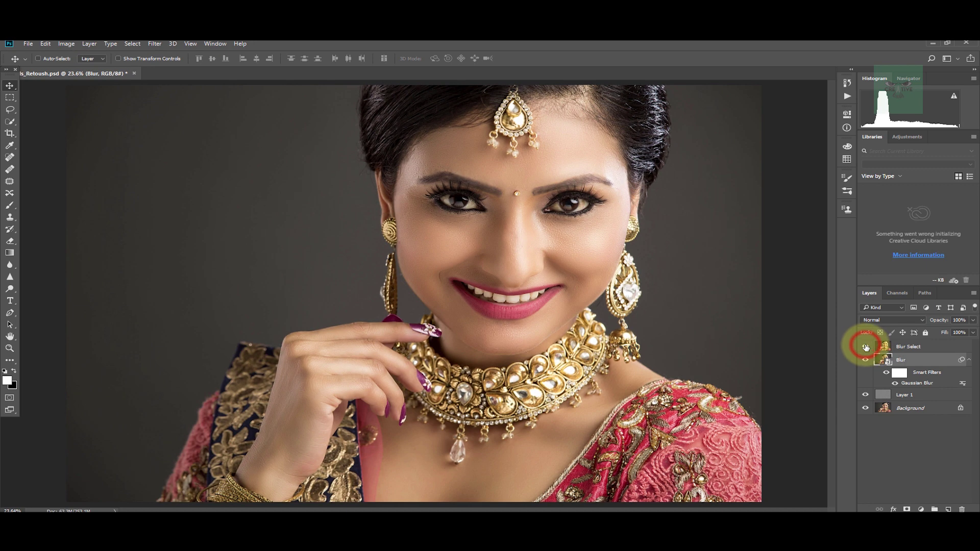
{"action": "left_click", "coordinate": [880, 346]}
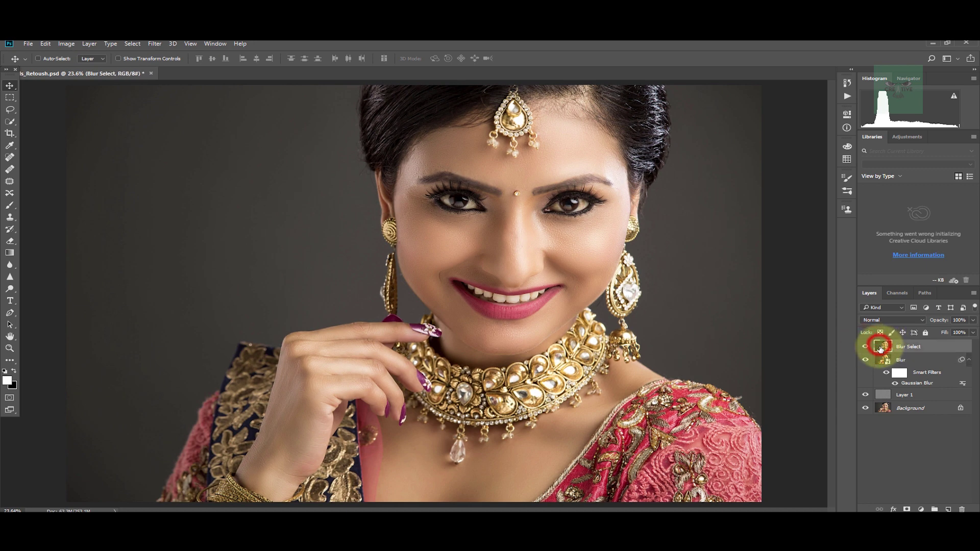
Run Apply Image on the Blur Select layer with Blur as the source layer, Subtract blending, 100% opacity, scale 2 and offset 124
{"action": "left_click", "coordinate": [66, 44]}
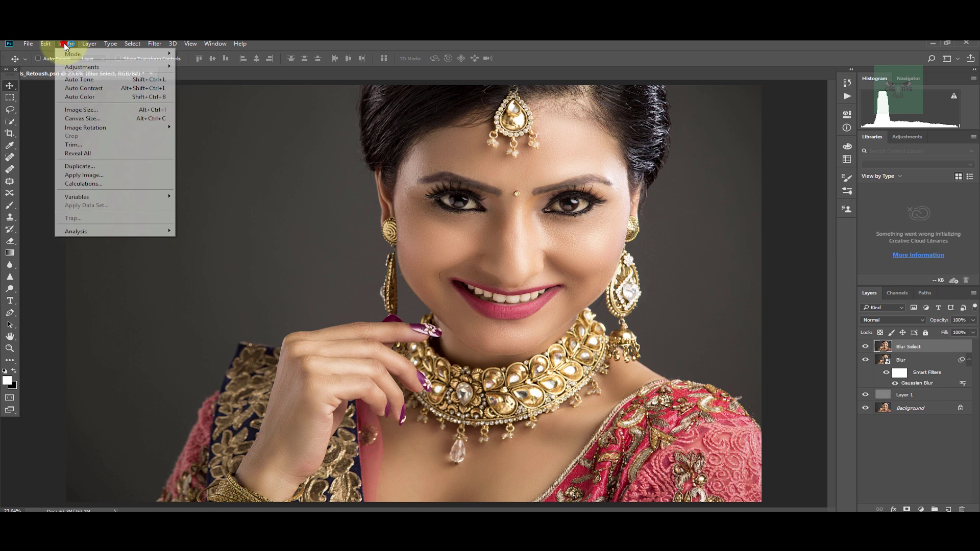
{"action": "left_click", "coordinate": [97, 175]}
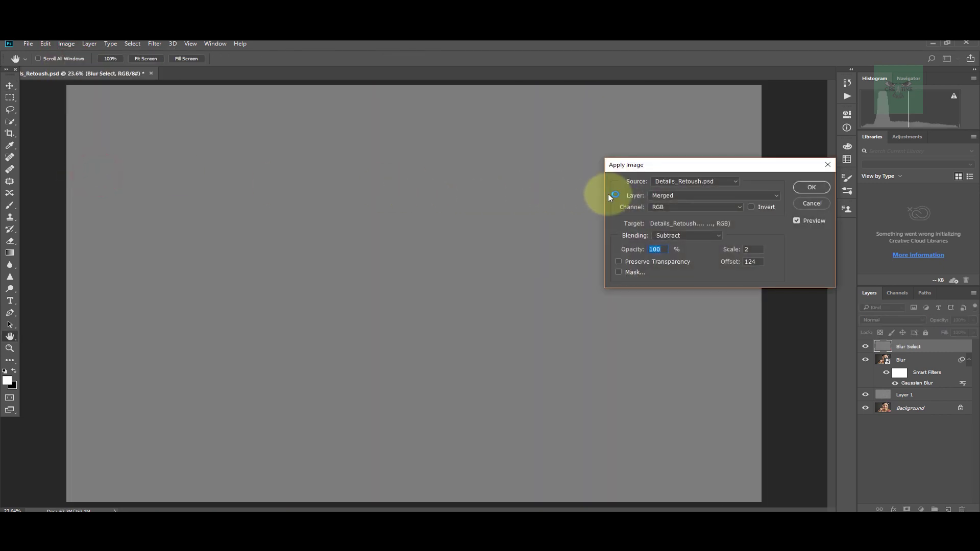
{"action": "left_click_drag", "start_coordinate": [751, 165], "coordinate": [510, 149]}
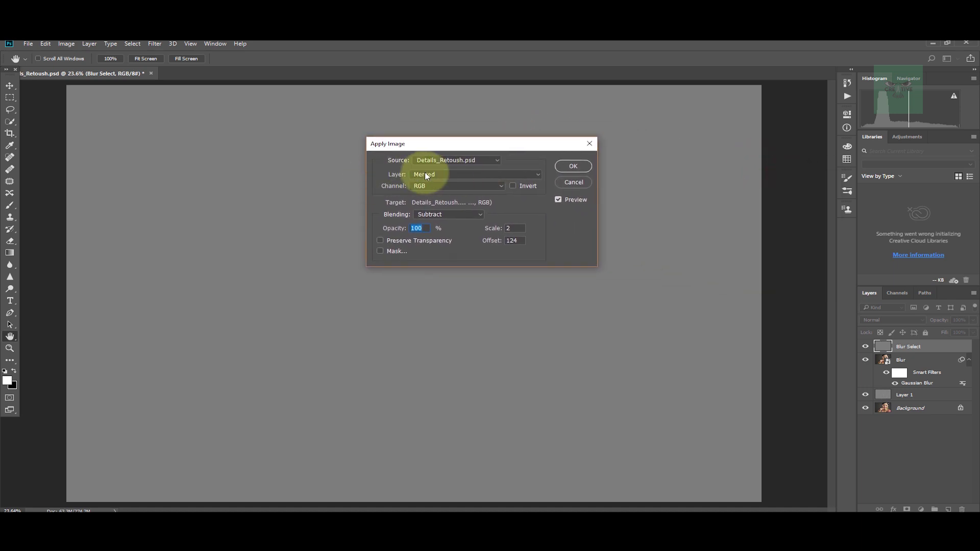
{"action": "left_click", "coordinate": [440, 175]}
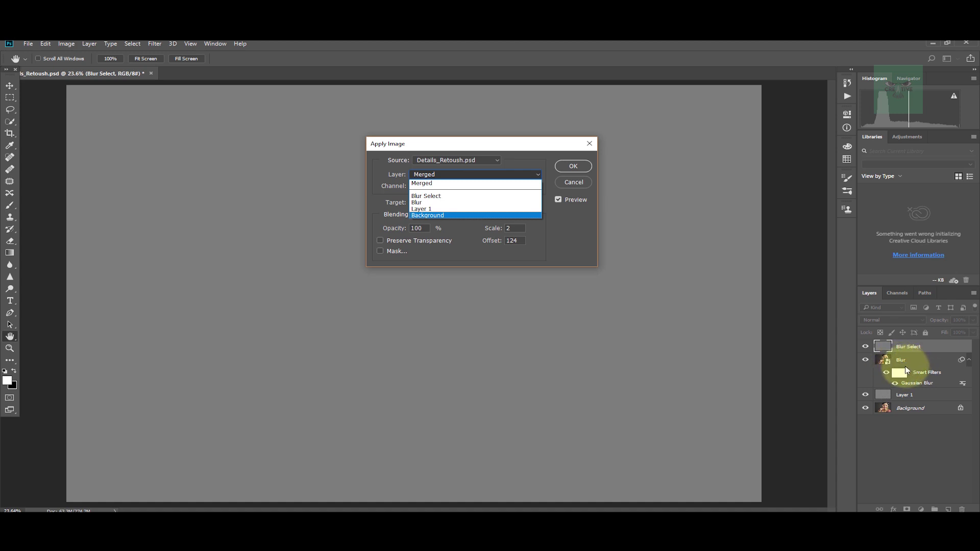
{"action": "left_click", "coordinate": [428, 204]}
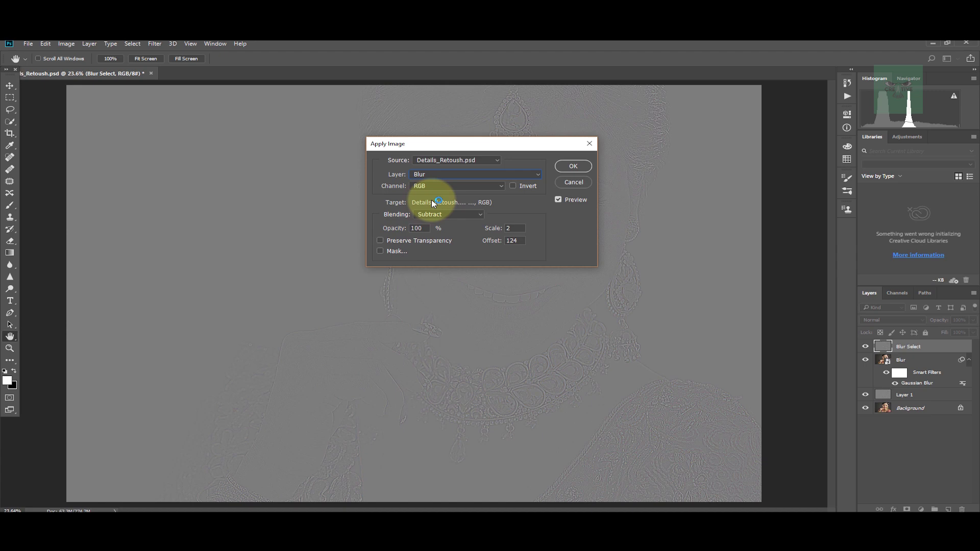
{"action": "left_click_drag", "start_coordinate": [461, 144], "coordinate": [663, 175]}
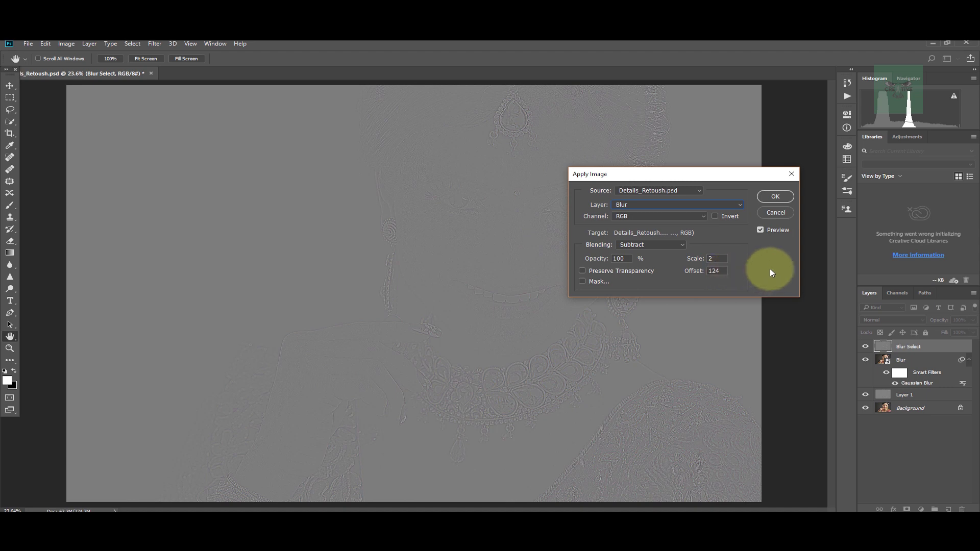
{"action": "left_click", "coordinate": [776, 198]}
Set the Blur Select layer's blend mode to Linear Light
{"action": "scroll", "coordinate": [458, 192], "scroll_direction": "up", "scroll_amount": 5}
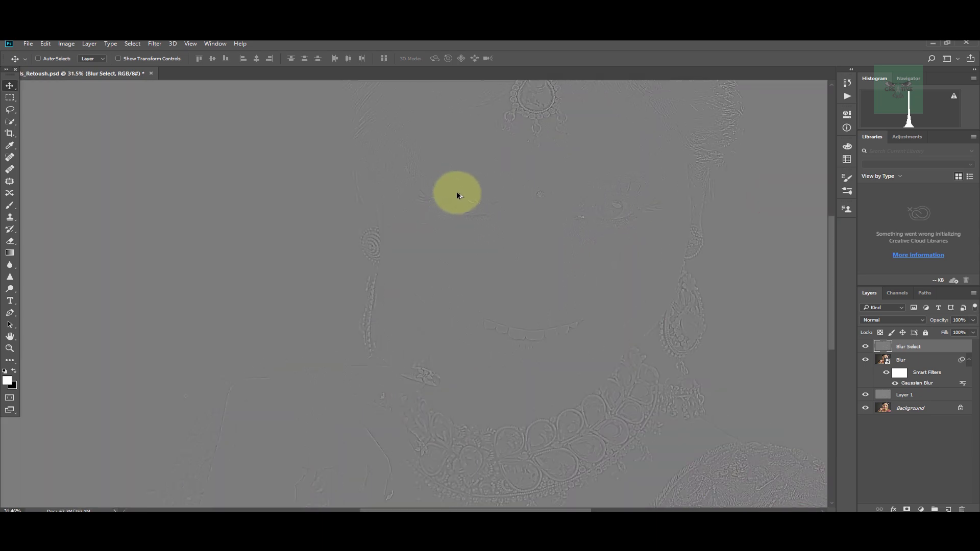
{"action": "left_click", "coordinate": [899, 321]}
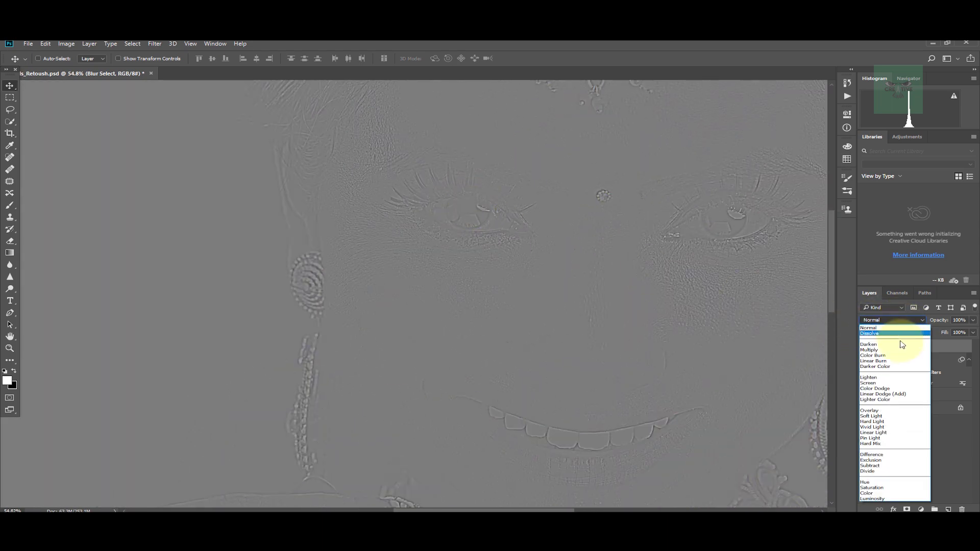
{"action": "left_click", "coordinate": [900, 434]}
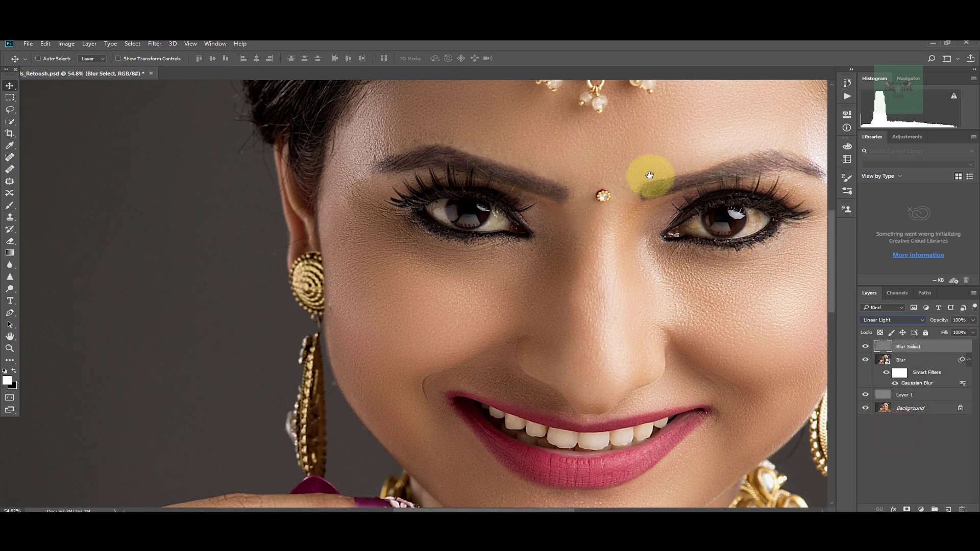
Toggle the Blur Select layer's visibility to compare the portrait and the embroidered sleeve with and without the detail layer
{"action": "left_click_drag", "start_coordinate": [649, 175], "coordinate": [425, 86]}
{"action": "scroll", "coordinate": [469, 273], "scroll_direction": "down", "scroll_amount": 5}
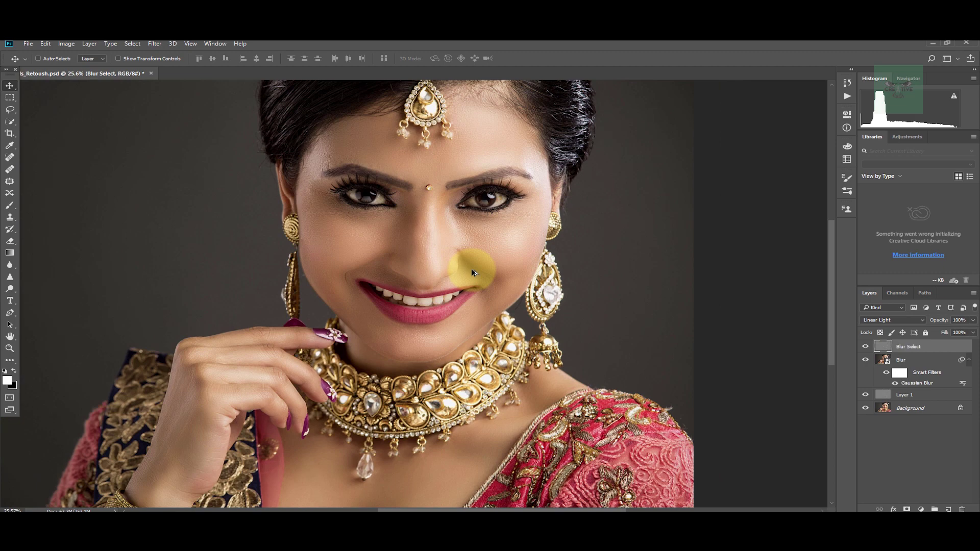
{"action": "scroll", "coordinate": [407, 328], "scroll_direction": "down", "scroll_amount": 1}
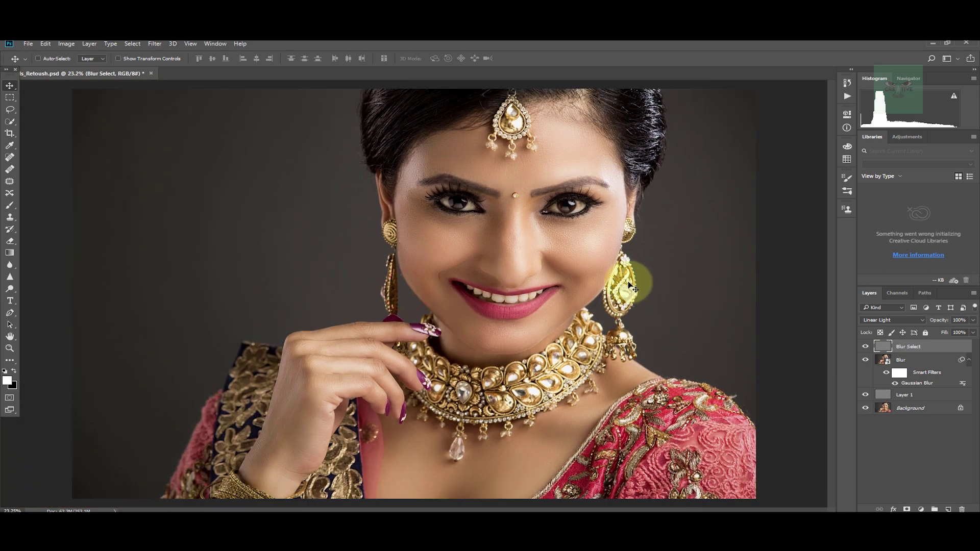
{"action": "left_click", "coordinate": [864, 346]}
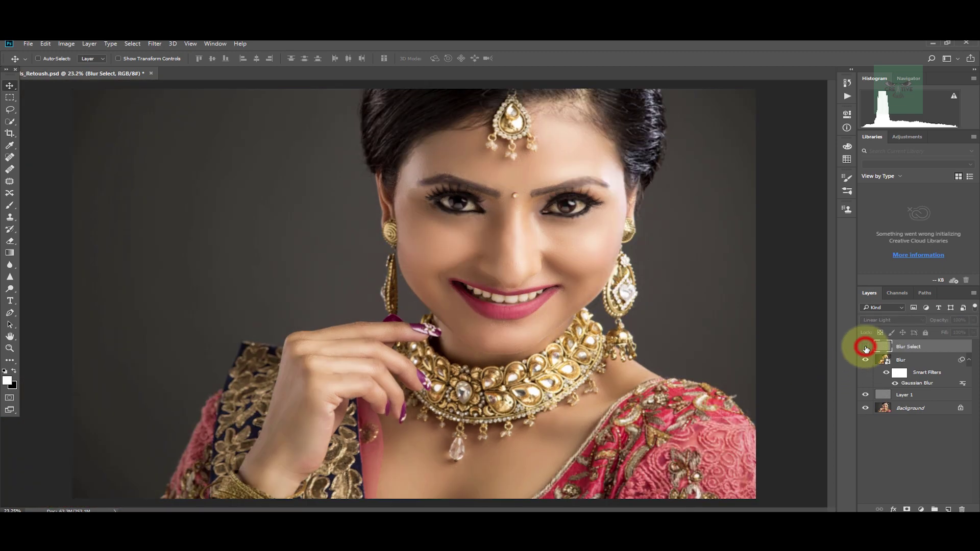
{"action": "left_click", "coordinate": [645, 273]}
{"action": "left_click", "coordinate": [563, 341]}
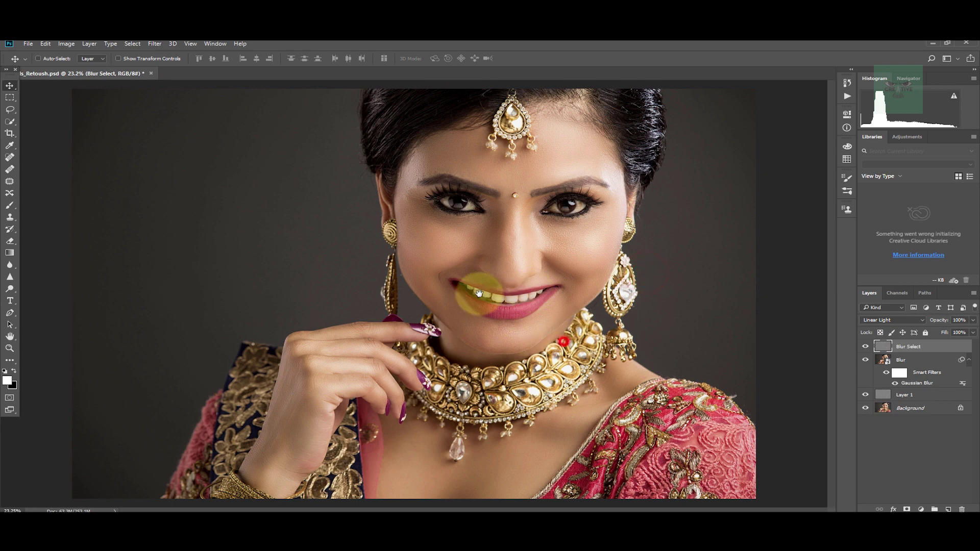
{"action": "scroll", "coordinate": [632, 411], "scroll_direction": "up", "scroll_amount": 1}
{"action": "left_click_drag", "start_coordinate": [610, 404], "coordinate": [515, 278]}
{"action": "scroll", "coordinate": [465, 248], "scroll_direction": "up", "scroll_amount": 8}
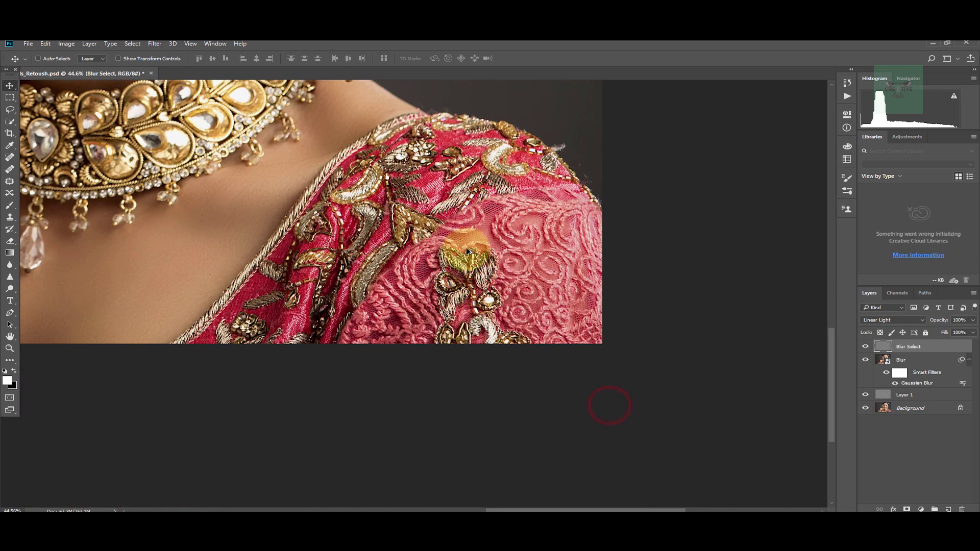
{"action": "left_click", "coordinate": [865, 347]}
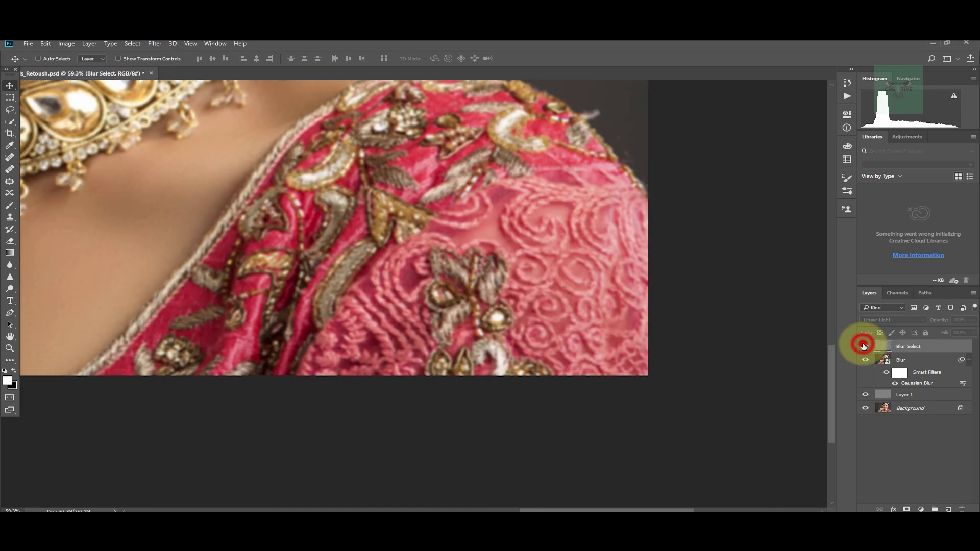
{"action": "left_click", "coordinate": [865, 346]}
{"action": "left_click_drag", "start_coordinate": [864, 356], "coordinate": [865, 337]}
{"action": "scroll", "coordinate": [461, 194], "scroll_direction": "down", "scroll_amount": 6}
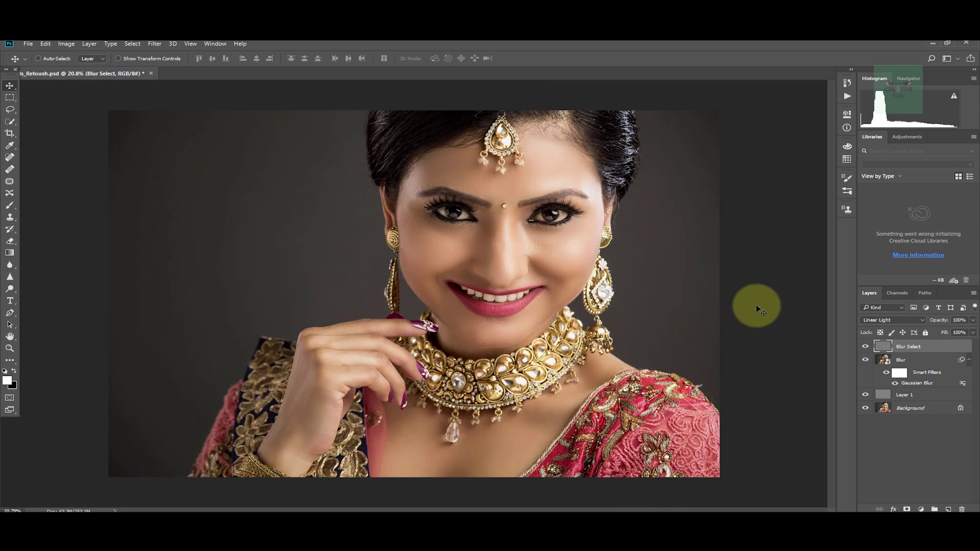
Duplicate the Blur smart object layer and rasterize the copy
{"action": "left_click", "coordinate": [904, 360]}
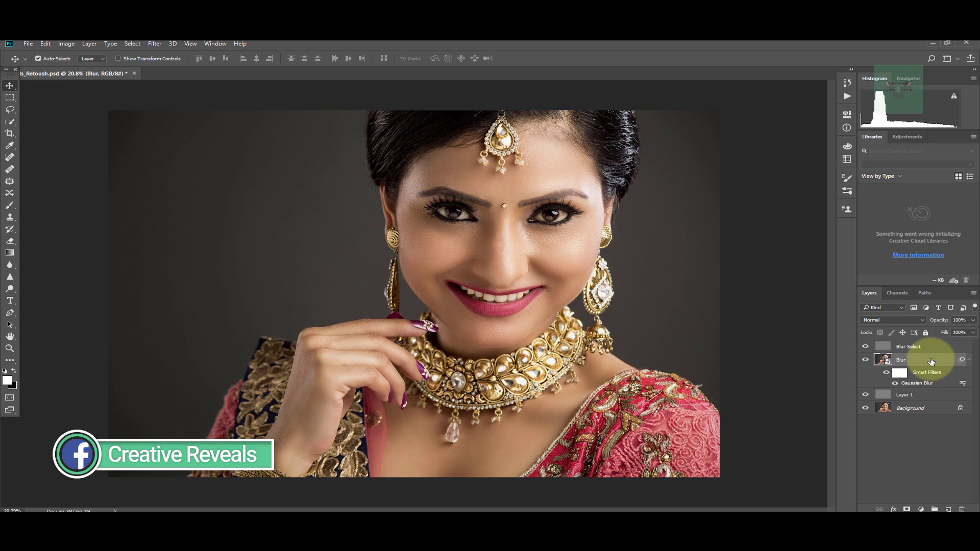
{"action": "key", "text": "ctrl+j"}
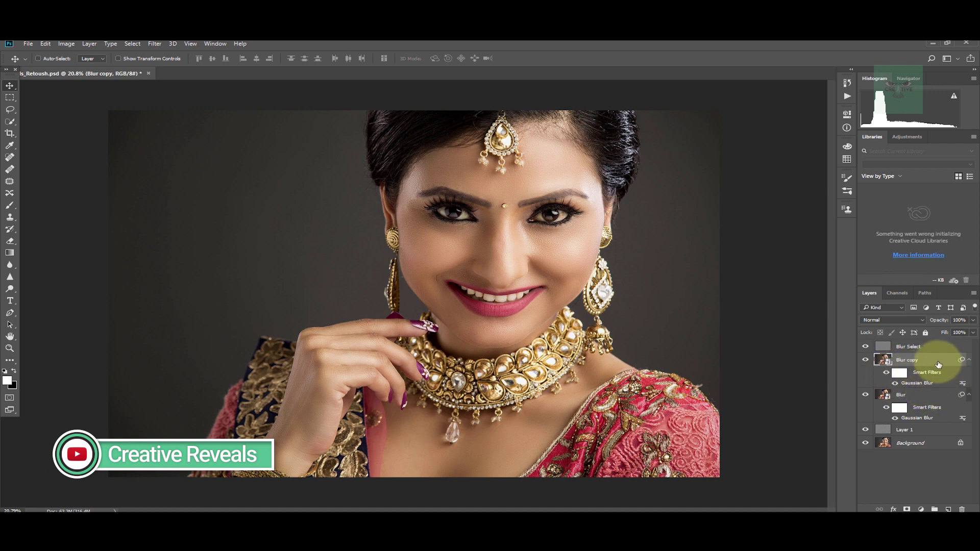
{"action": "right_click", "coordinate": [936, 360]}
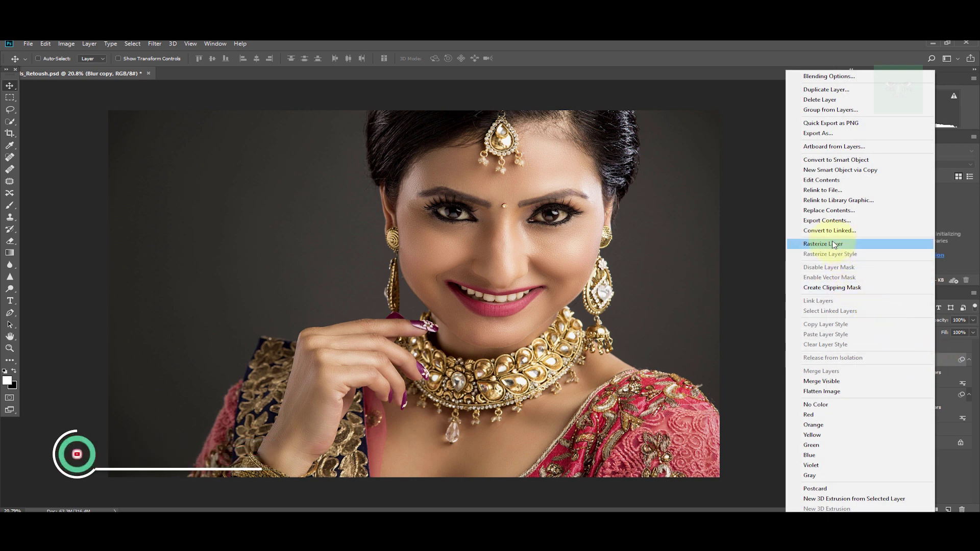
{"action": "left_click", "coordinate": [950, 360]}
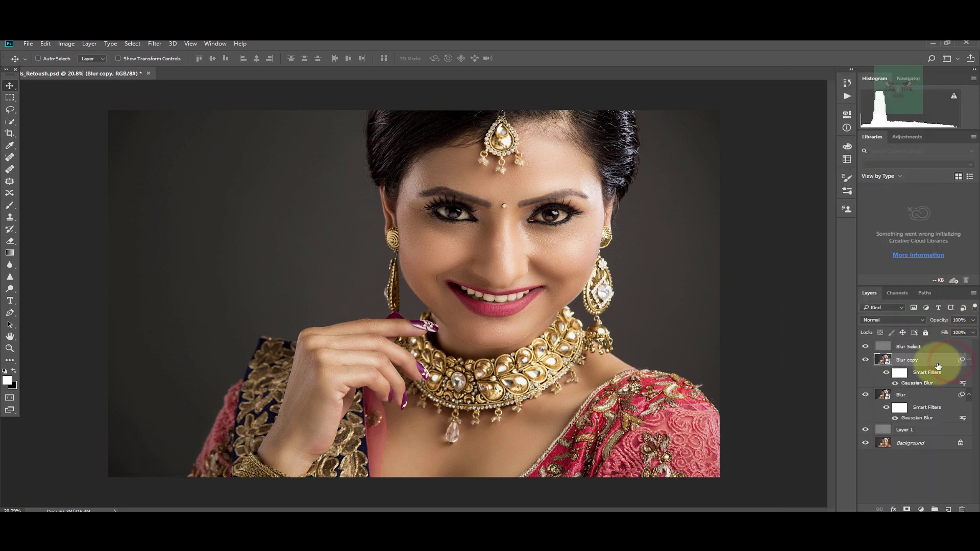
{"action": "right_click", "coordinate": [937, 360]}
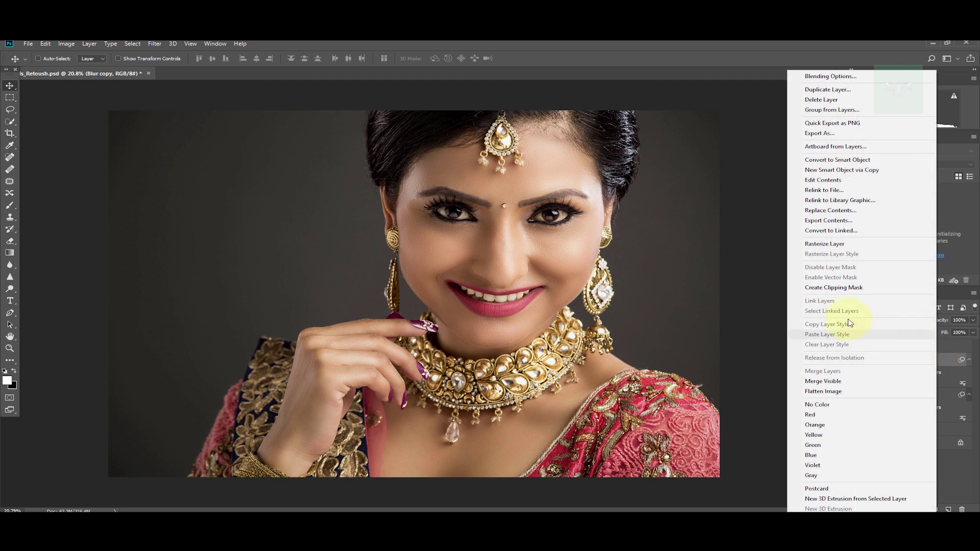
{"action": "left_click", "coordinate": [863, 245]}
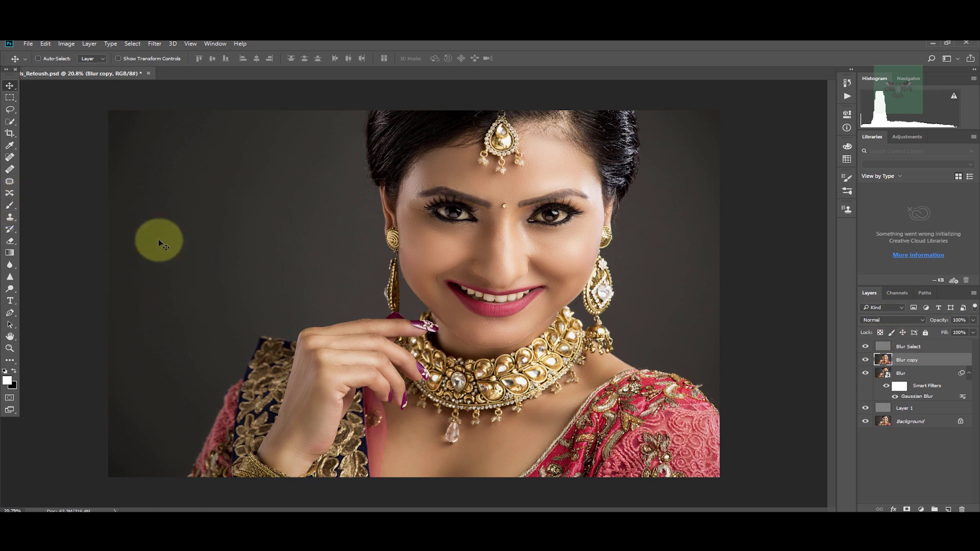
Check the Brush tool group for the Mixer Brush Tool and open the toolbar customization
{"action": "left_click", "coordinate": [9, 209]}
{"action": "left_click_drag", "start_coordinate": [6, 210], "coordinate": [56, 208]}
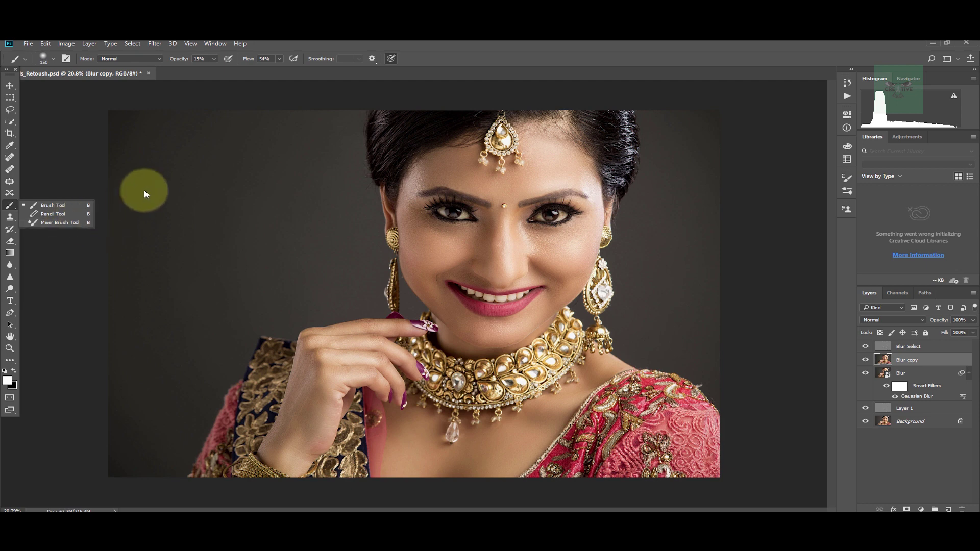
{"action": "left_click", "coordinate": [52, 47]}
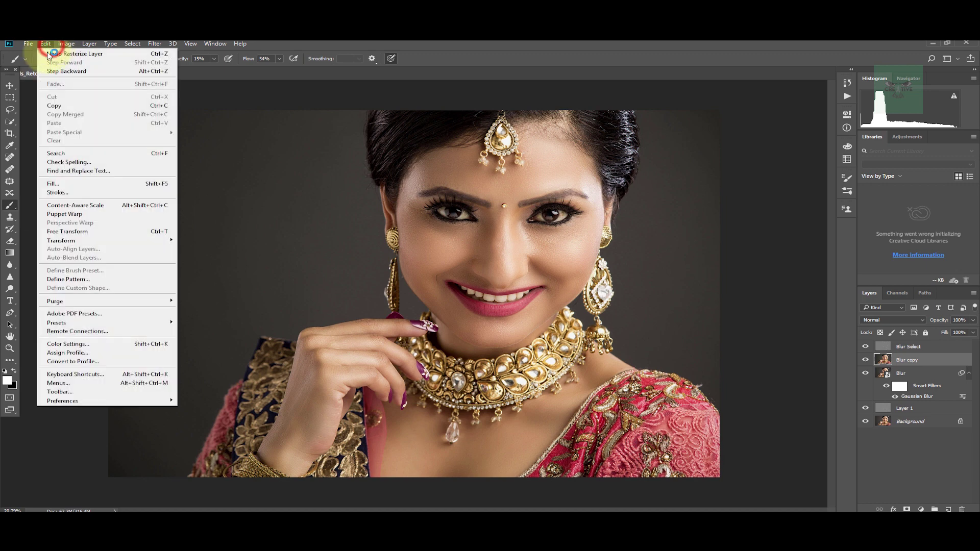
{"action": "left_click", "coordinate": [92, 391]}
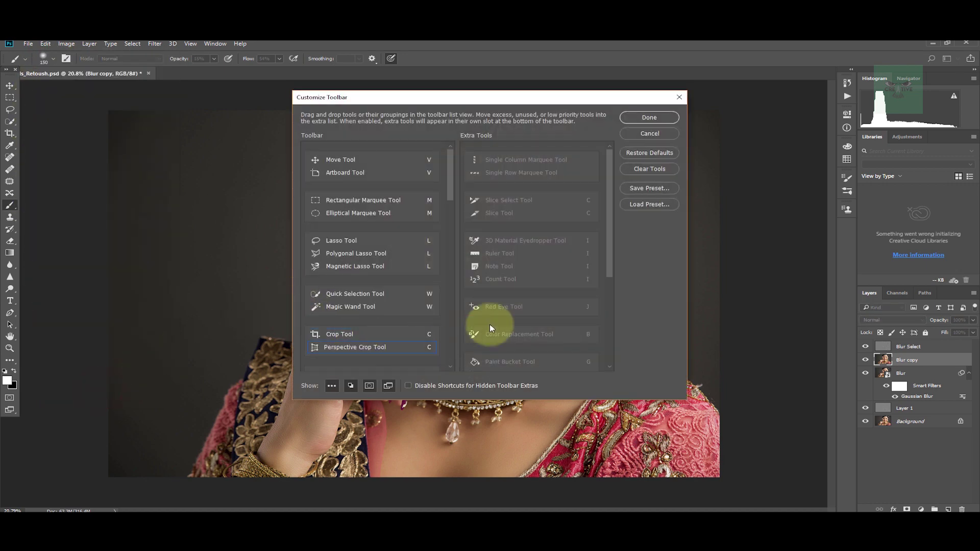
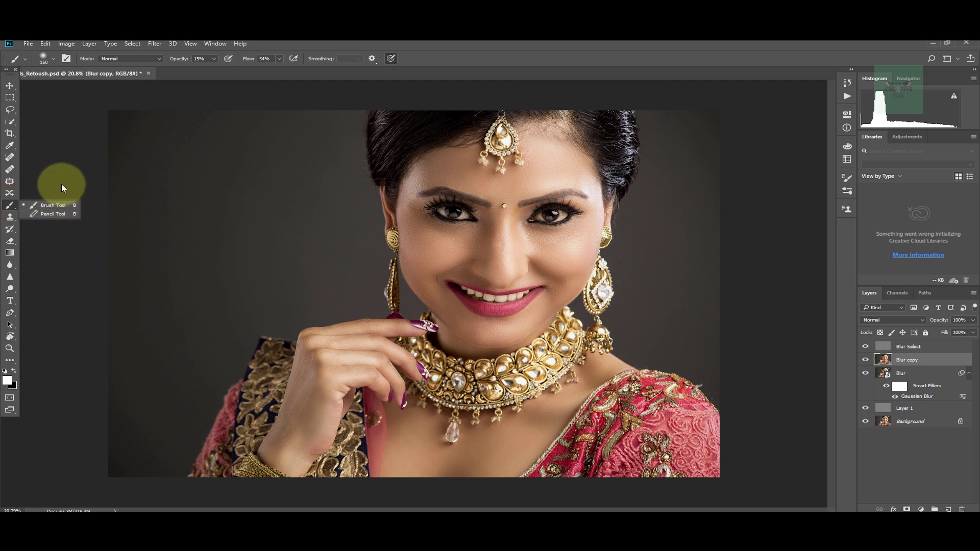
Customize the toolbar by moving the Mixer Brush Tool from the extra tools into the group with the Brush and Pencil tools
{"action": "left_click", "coordinate": [45, 44]}
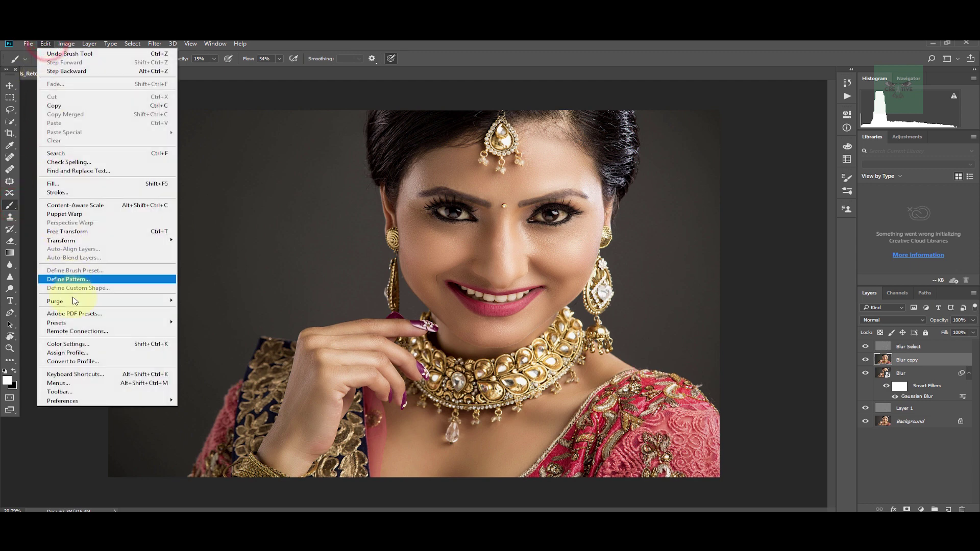
{"action": "left_click", "coordinate": [80, 391]}
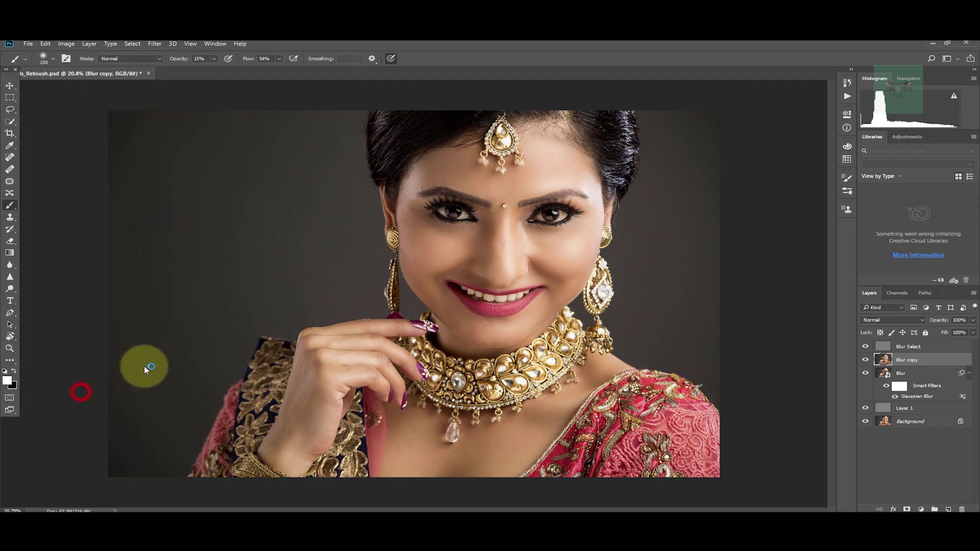
{"action": "scroll", "coordinate": [372, 314], "scroll_direction": "down", "scroll_amount": 15}
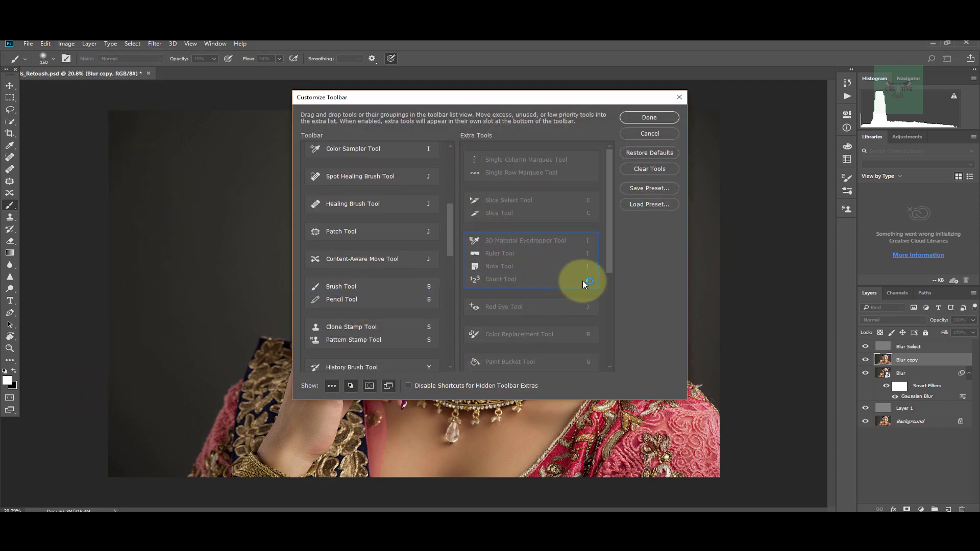
{"action": "left_click_drag", "start_coordinate": [610, 237], "coordinate": [601, 320]}
{"action": "left_click", "coordinate": [514, 325]}
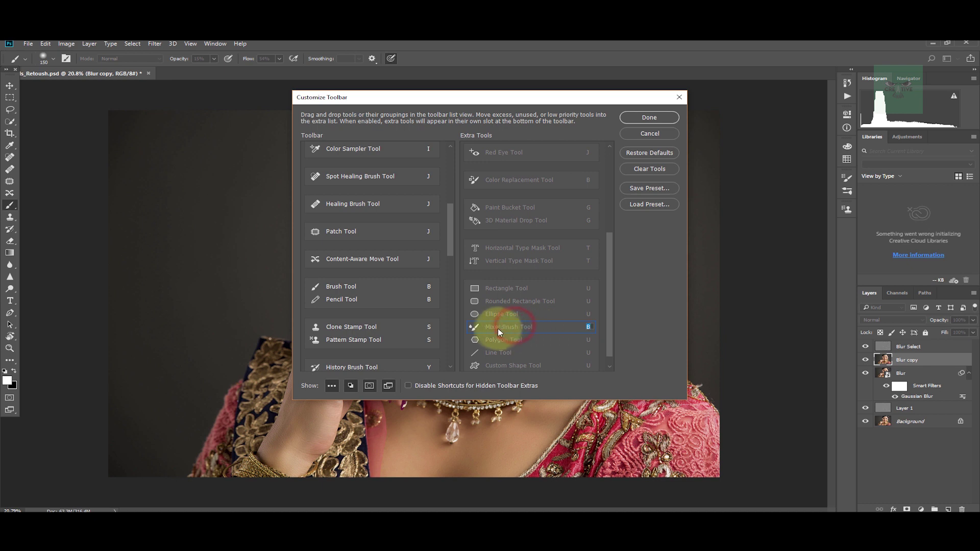
{"action": "mouse_move", "coordinate": [481, 331]}
{"action": "left_mouse_down"}
{"action": "mouse_move", "coordinate": [357, 290]}
{"action": "mouse_move", "coordinate": [337, 303]}
{"action": "mouse_move", "coordinate": [347, 304]}
{"action": "left_mouse_up"}
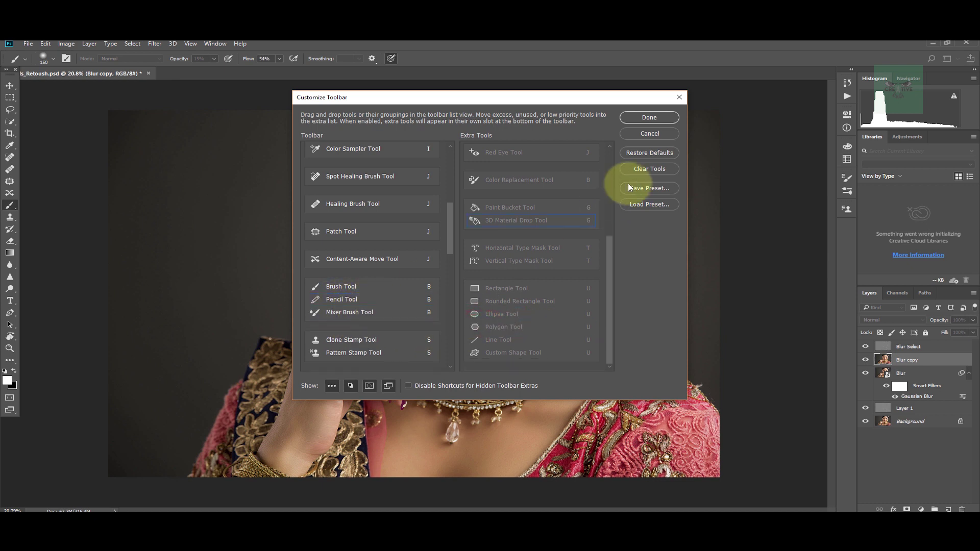
{"action": "left_click", "coordinate": [649, 117]}
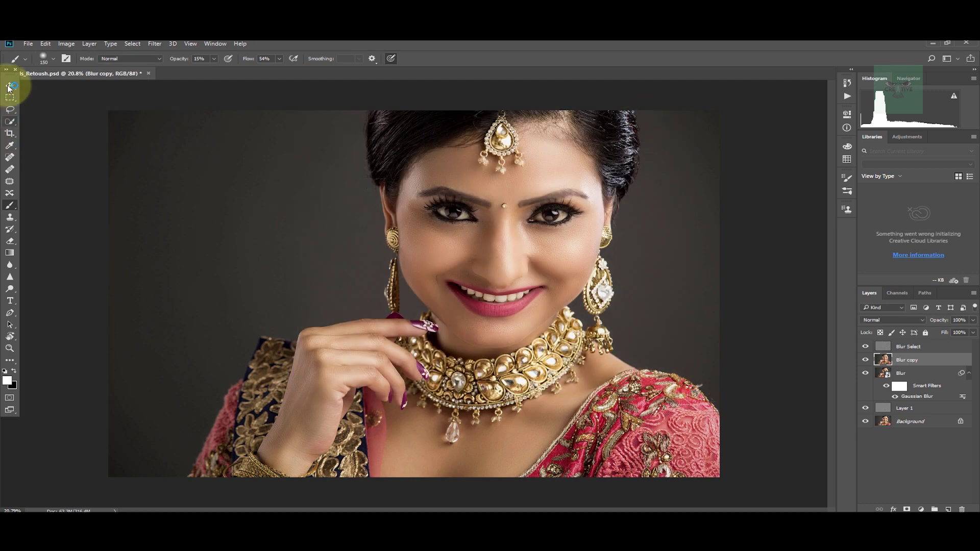
Activate the Mixer Brush Tool for retouching the face on the Blur copy layer
{"action": "left_click", "coordinate": [7, 203]}
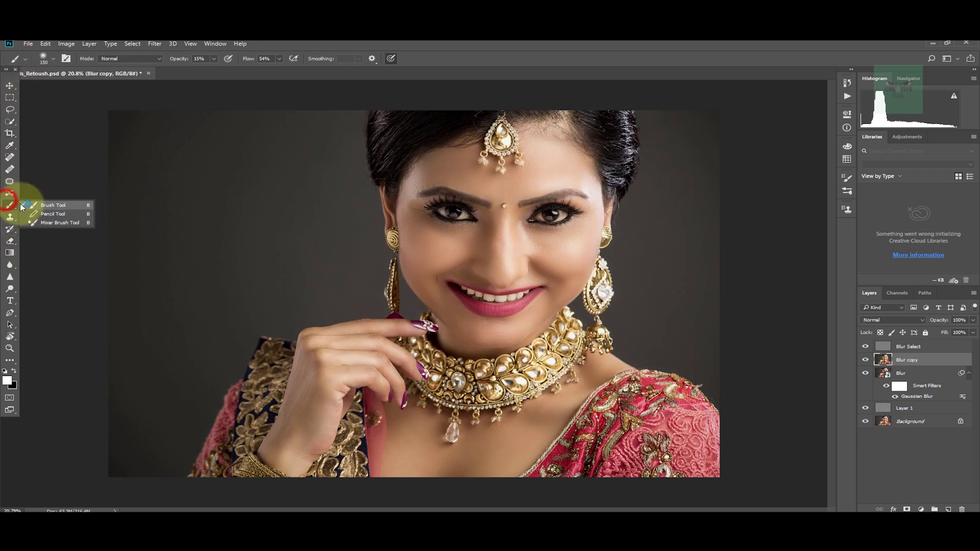
{"action": "left_click", "coordinate": [56, 222]}
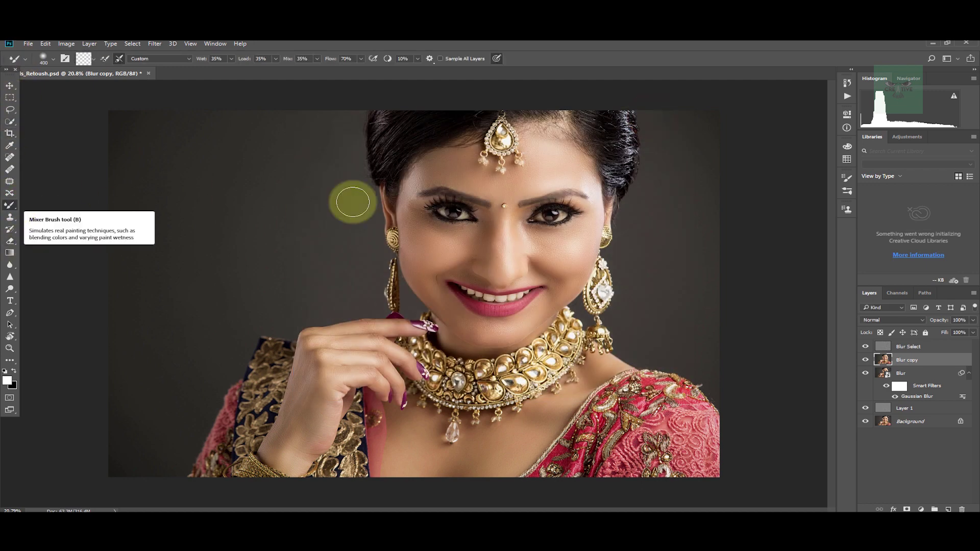
{"action": "scroll", "coordinate": [536, 153], "scroll_direction": "up", "scroll_amount": 2}
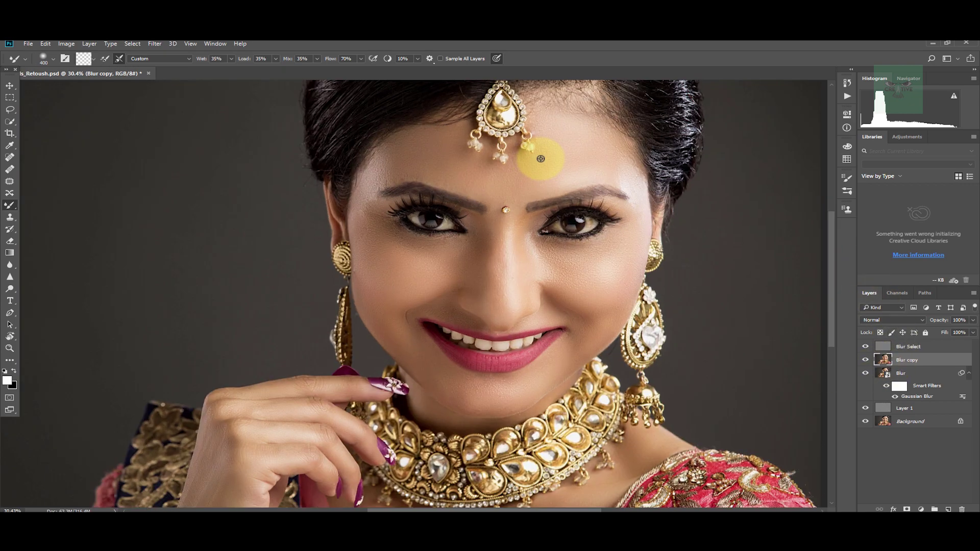
Clean the Mixer Brush and set it to be cleaned but not reloaded after each stroke
{"action": "left_click_drag", "start_coordinate": [585, 152], "coordinate": [473, 254]}
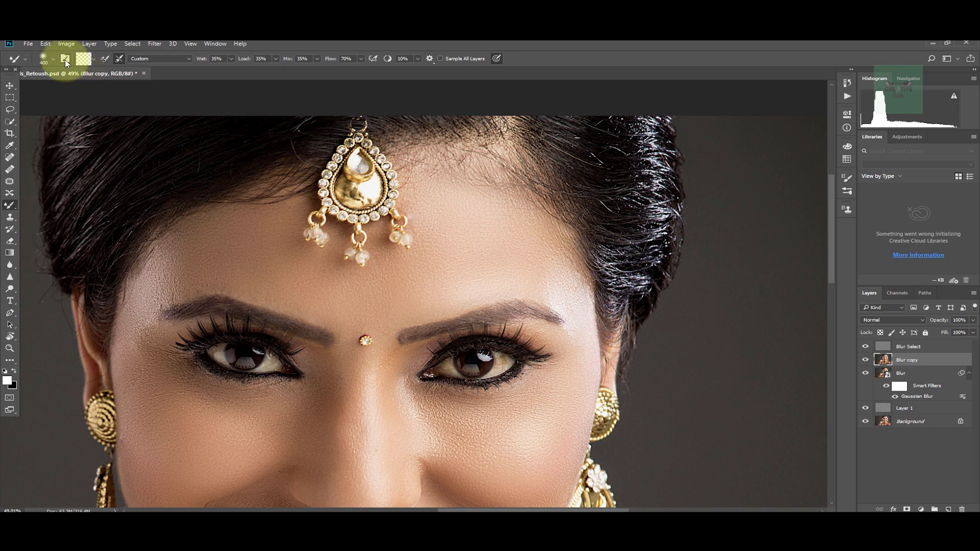
{"action": "left_click", "coordinate": [93, 60]}
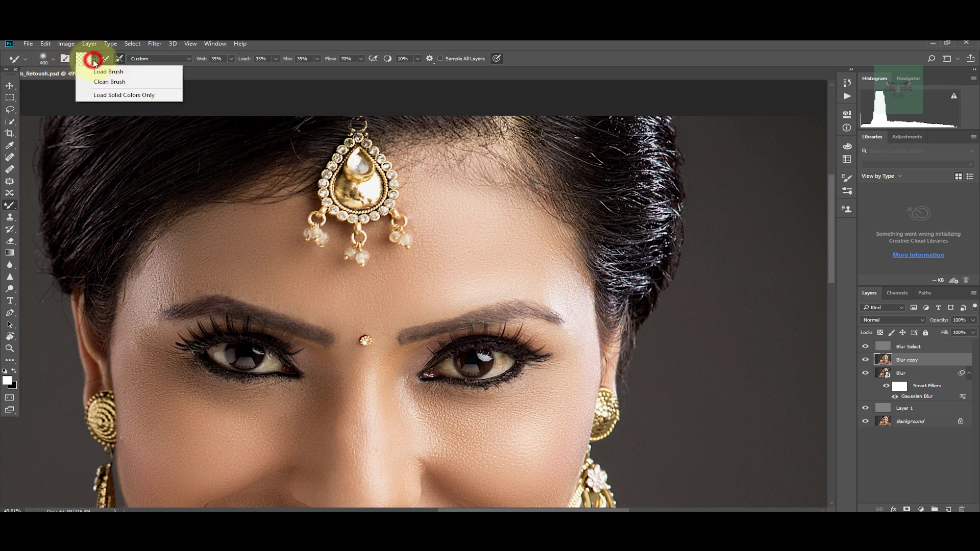
{"action": "left_click", "coordinate": [125, 83]}
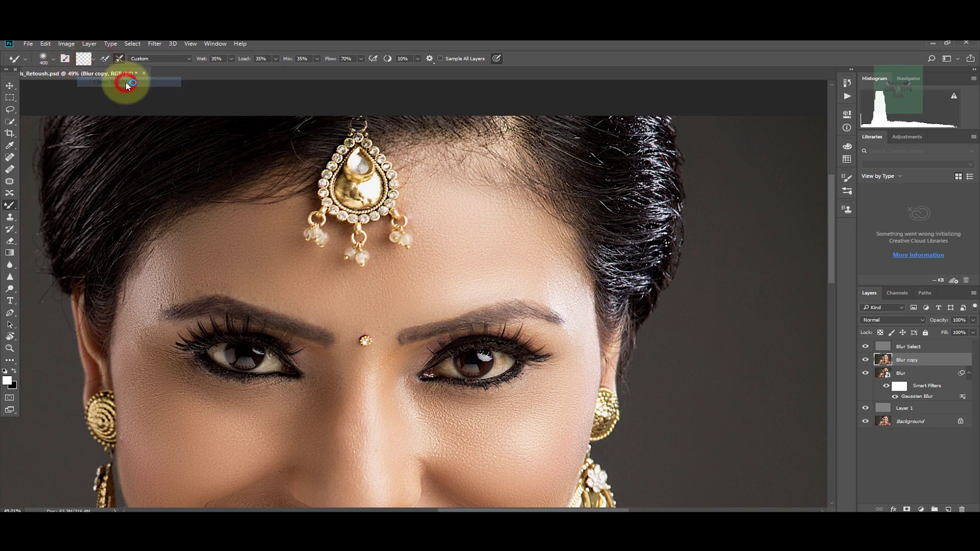
{"action": "left_click", "coordinate": [104, 59]}
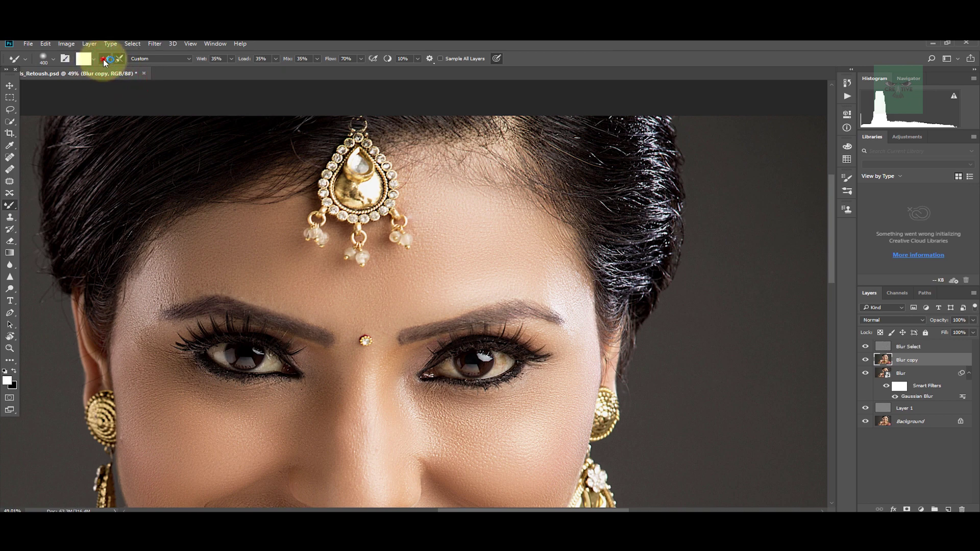
{"action": "left_click", "coordinate": [121, 59]}
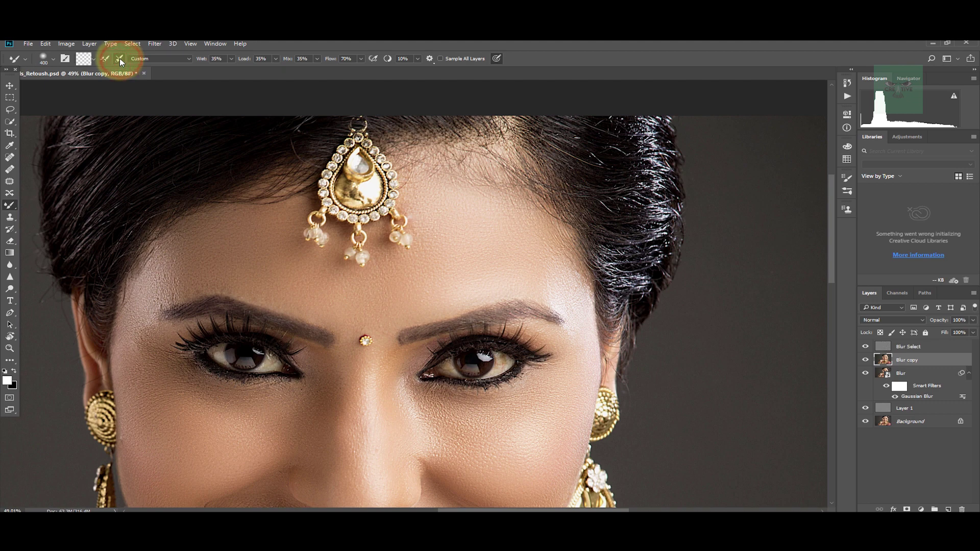
{"action": "left_click", "coordinate": [120, 57]}
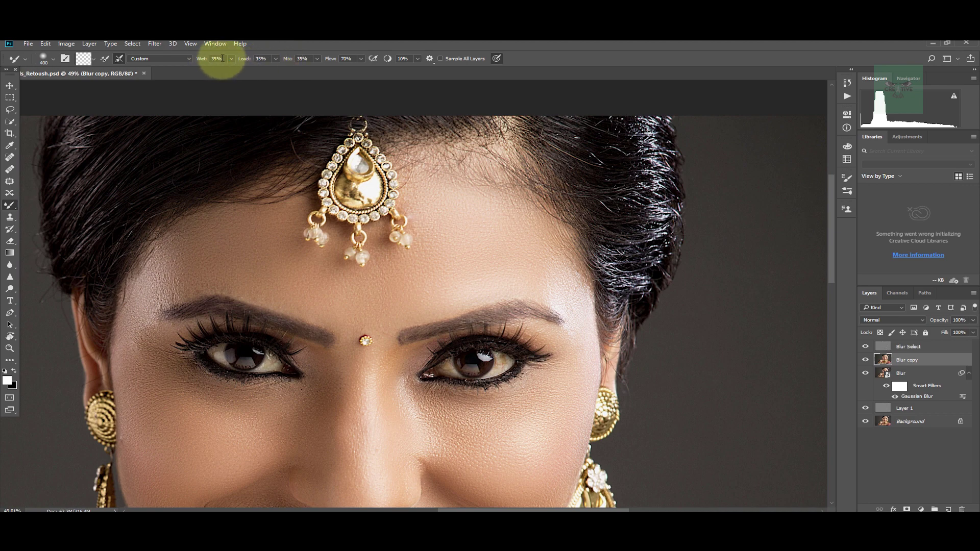
Set the Mixer Brush's Wet, Load and Mix to 30% and its Flow to 65%
{"action": "type", "text": "30"}
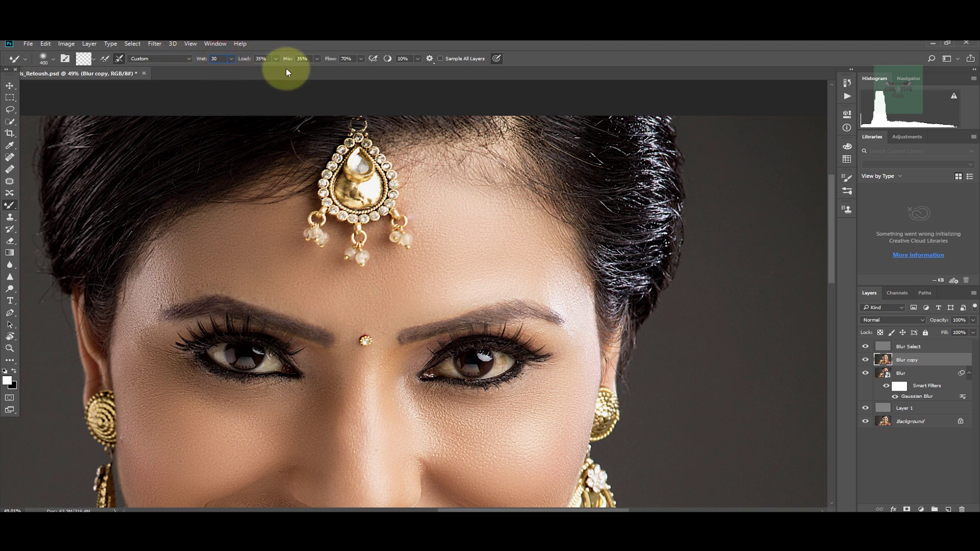
{"action": "left_click_drag", "start_coordinate": [267, 59], "coordinate": [233, 59]}
{"action": "type", "text": "30"}
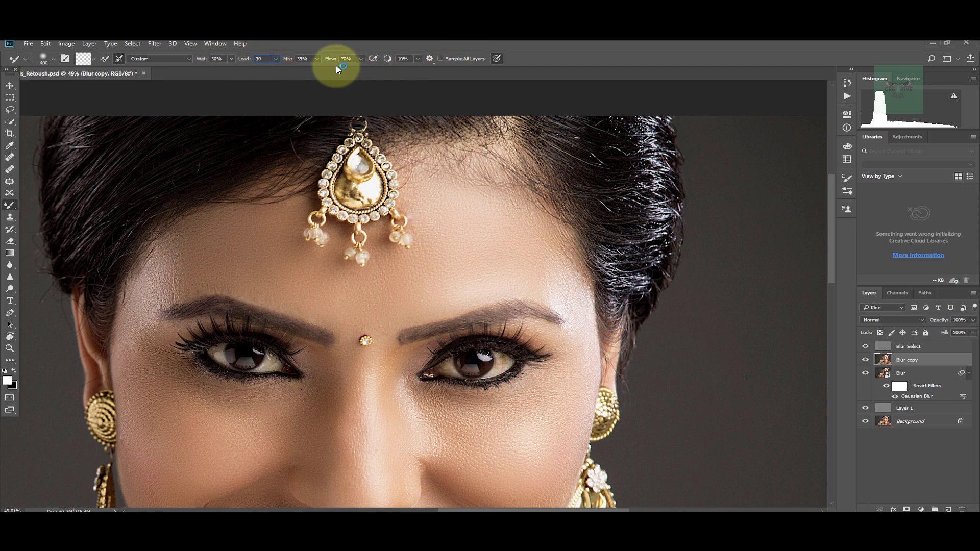
{"action": "left_click", "coordinate": [307, 58]}
{"action": "type", "text": "30"}
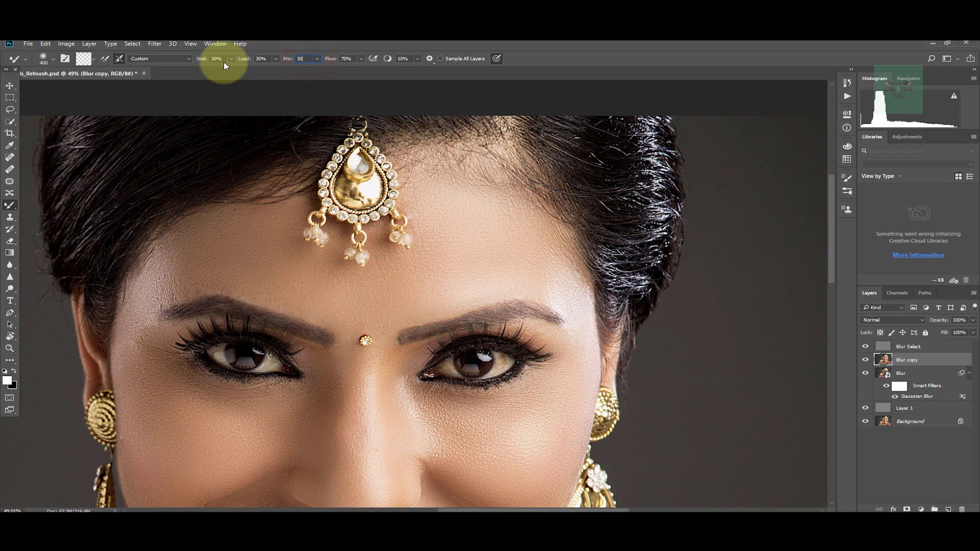
{"action": "left_click", "coordinate": [352, 58]}
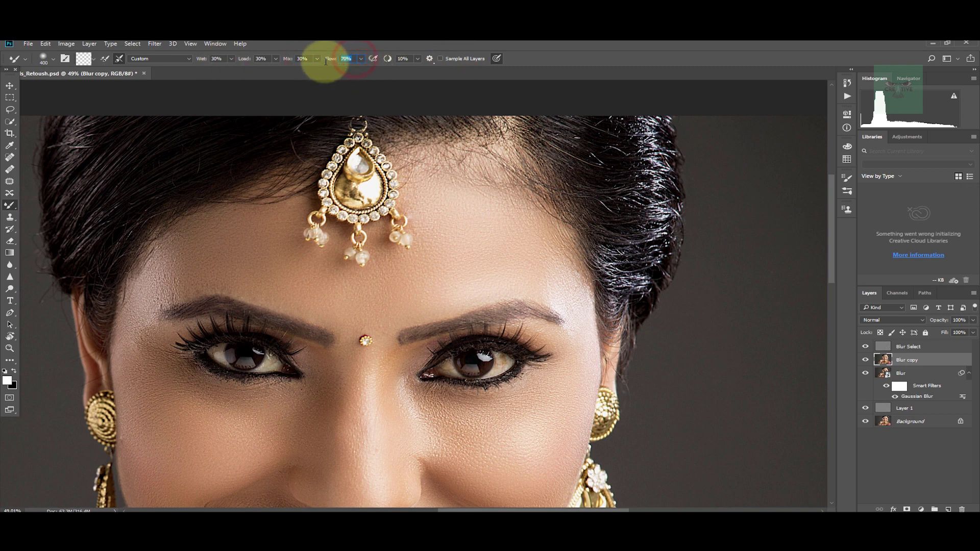
{"action": "left_click", "coordinate": [409, 65]}
{"action": "left_click", "coordinate": [418, 58]}
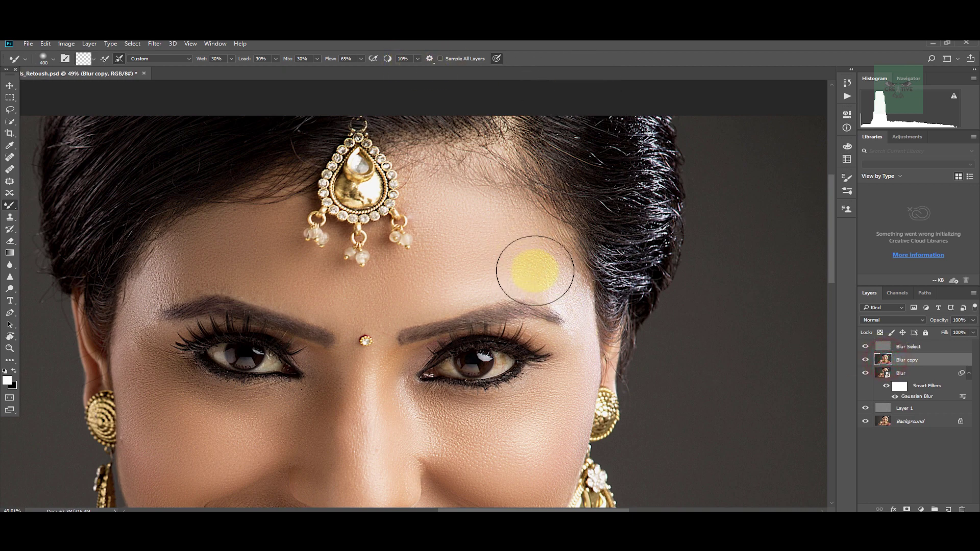
Smooth the forehead skin on the Blur copy layer with the 400 px Mixer Brush
{"action": "mouse_move", "coordinate": [533, 270]}
{"action": "left_mouse_down"}
{"action": "mouse_move", "coordinate": [558, 273]}
{"action": "mouse_move", "coordinate": [480, 222]}
{"action": "mouse_move", "coordinate": [471, 245]}
{"action": "mouse_move", "coordinate": [465, 234]}
{"action": "left_mouse_up"}
{"action": "mouse_move", "coordinate": [507, 263]}
{"action": "left_mouse_down"}
{"action": "mouse_move", "coordinate": [519, 251]}
{"action": "mouse_move", "coordinate": [443, 247]}
{"action": "mouse_move", "coordinate": [477, 280]}
{"action": "mouse_move", "coordinate": [444, 278]}
{"action": "mouse_move", "coordinate": [502, 278]}
{"action": "mouse_move", "coordinate": [247, 214]}
{"action": "mouse_move", "coordinate": [203, 255]}
{"action": "mouse_move", "coordinate": [280, 226]}
{"action": "mouse_move", "coordinate": [136, 322]}
{"action": "left_mouse_up"}
{"action": "left_click_drag", "start_coordinate": [203, 264], "coordinate": [242, 186]}
{"action": "mouse_move", "coordinate": [251, 365]}
{"action": "left_mouse_down"}
{"action": "mouse_move", "coordinate": [232, 350]}
{"action": "mouse_move", "coordinate": [326, 341]}
{"action": "mouse_move", "coordinate": [205, 329]}
{"action": "mouse_move", "coordinate": [339, 330]}
{"action": "mouse_move", "coordinate": [333, 276]}
{"action": "left_mouse_up"}
Smooth the skin beside the nose and on the left cheek in the image, using smaller brush sizes up to 300 px
{"action": "key", "text": "["}
{"action": "key", "text": "["}
{"action": "key", "text": "["}
{"action": "key", "text": "["}
{"action": "mouse_move", "coordinate": [293, 329]}
{"action": "left_mouse_down"}
{"action": "mouse_move", "coordinate": [287, 311]}
{"action": "mouse_move", "coordinate": [328, 332]}
{"action": "left_mouse_up"}
{"action": "key", "text": "]"}
{"action": "key", "text": "]"}
{"action": "key", "text": "]"}
{"action": "mouse_move", "coordinate": [190, 413]}
{"action": "left_mouse_down"}
{"action": "mouse_move", "coordinate": [194, 356]}
{"action": "mouse_move", "coordinate": [221, 379]}
{"action": "left_mouse_up"}
{"action": "mouse_move", "coordinate": [212, 354]}
{"action": "left_mouse_down"}
{"action": "mouse_move", "coordinate": [182, 249]}
{"action": "mouse_move", "coordinate": [170, 319]}
{"action": "mouse_move", "coordinate": [209, 358]}
{"action": "mouse_move", "coordinate": [210, 310]}
{"action": "left_mouse_up"}
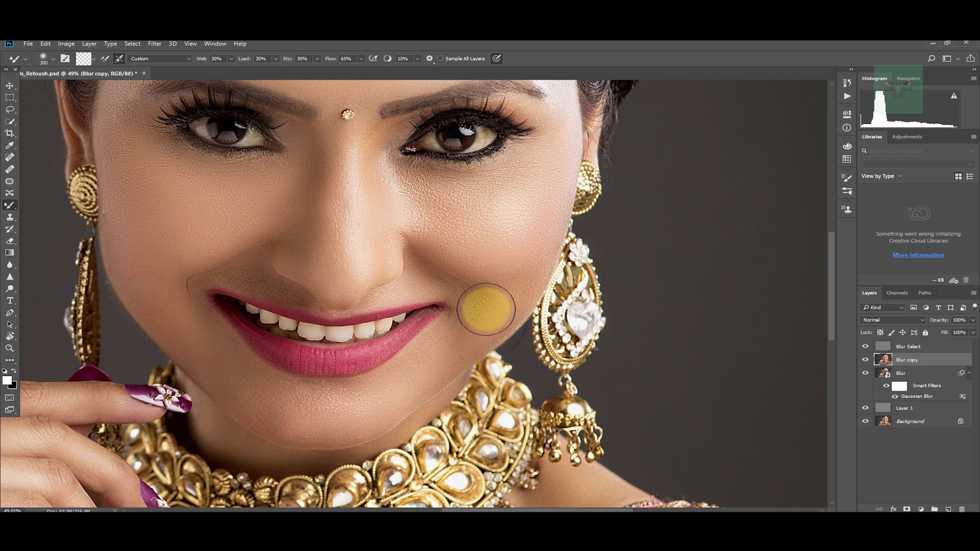
Smooth the skin from the lower left cheek in the image along the jaw and around the chin with the Mixer Brush
{"action": "left_click_drag", "start_coordinate": [231, 222], "coordinate": [234, 312]}
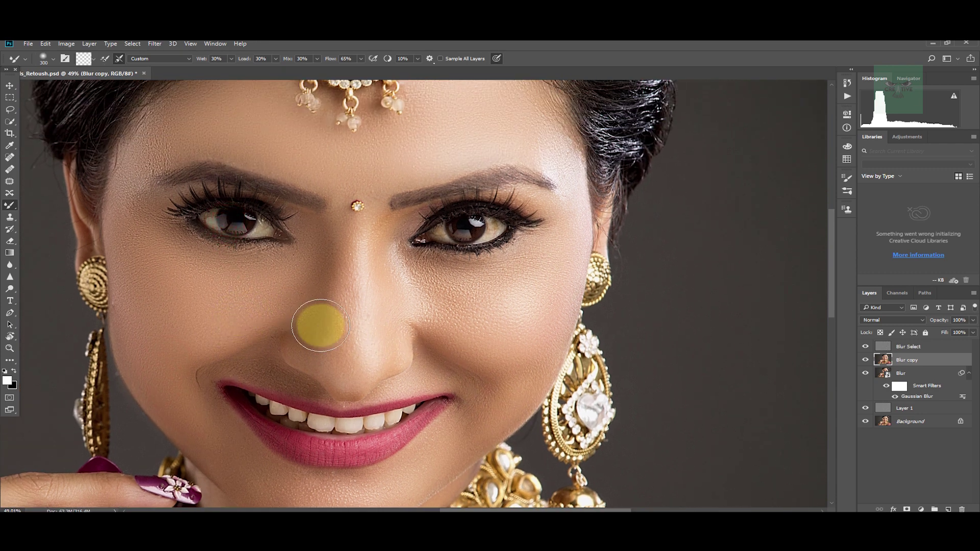
{"action": "left_click_drag", "start_coordinate": [182, 320], "coordinate": [168, 201]}
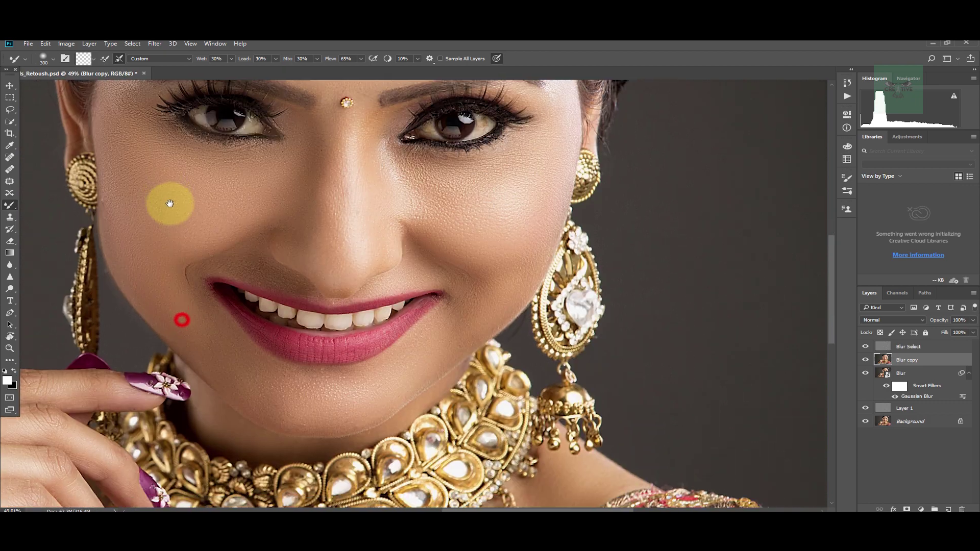
{"action": "left_click_drag", "start_coordinate": [175, 265], "coordinate": [229, 339]}
{"action": "left_click_drag", "start_coordinate": [188, 301], "coordinate": [223, 377]}
{"action": "left_click_drag", "start_coordinate": [157, 260], "coordinate": [246, 363]}
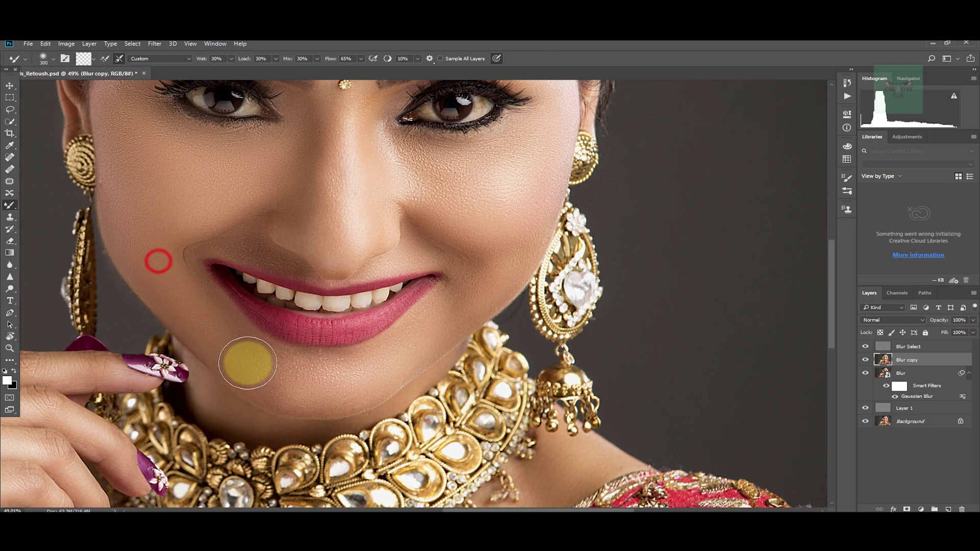
{"action": "mouse_move", "coordinate": [322, 386]}
{"action": "left_mouse_down"}
{"action": "mouse_move", "coordinate": [284, 384]}
{"action": "mouse_move", "coordinate": [276, 396]}
{"action": "left_mouse_up"}
{"action": "left_click_drag", "start_coordinate": [216, 348], "coordinate": [262, 363]}
{"action": "left_click_drag", "start_coordinate": [192, 302], "coordinate": [323, 384]}
{"action": "left_click_drag", "start_coordinate": [417, 350], "coordinate": [365, 388]}
{"action": "left_click_drag", "start_coordinate": [471, 292], "coordinate": [424, 332]}
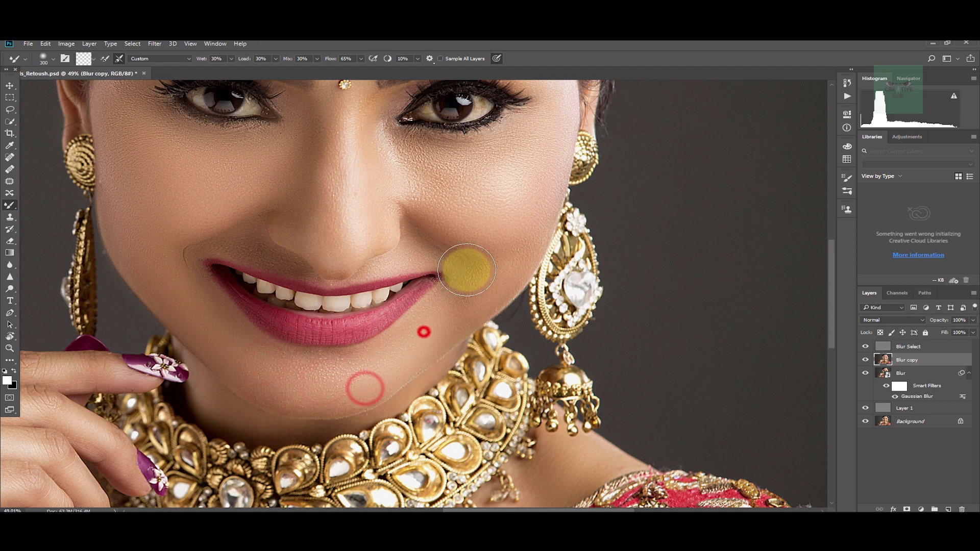
Blend the skin of the right cheek in the image and the area beside the nose with the Mixer Brush
{"action": "left_click_drag", "start_coordinate": [519, 228], "coordinate": [519, 239]}
{"action": "left_click_drag", "start_coordinate": [538, 199], "coordinate": [498, 278]}
{"action": "mouse_move", "coordinate": [491, 227]}
{"action": "left_mouse_down"}
{"action": "mouse_move", "coordinate": [498, 295]}
{"action": "mouse_move", "coordinate": [418, 309]}
{"action": "mouse_move", "coordinate": [410, 322]}
{"action": "left_mouse_up"}
{"action": "mouse_move", "coordinate": [339, 260]}
{"action": "left_mouse_down"}
{"action": "mouse_move", "coordinate": [420, 261]}
{"action": "mouse_move", "coordinate": [382, 260]}
{"action": "mouse_move", "coordinate": [455, 248]}
{"action": "left_mouse_up"}
{"action": "left_click_drag", "start_coordinate": [381, 250], "coordinate": [487, 212]}
{"action": "left_click_drag", "start_coordinate": [483, 182], "coordinate": [457, 167]}
{"action": "left_click_drag", "start_coordinate": [443, 313], "coordinate": [402, 265]}
{"action": "mouse_move", "coordinate": [343, 252]}
{"action": "left_mouse_down"}
{"action": "mouse_move", "coordinate": [289, 206]}
{"action": "mouse_move", "coordinate": [339, 178]}
{"action": "mouse_move", "coordinate": [338, 154]}
{"action": "left_mouse_up"}
Even out the skin below the lips and along the lower jawline with the 300 px Mixer Brush
{"action": "mouse_move", "coordinate": [369, 320]}
{"action": "left_mouse_down"}
{"action": "mouse_move", "coordinate": [343, 335]}
{"action": "mouse_move", "coordinate": [267, 282]}
{"action": "left_mouse_up"}
{"action": "left_click_drag", "start_coordinate": [262, 339], "coordinate": [331, 355]}
{"action": "left_click_drag", "start_coordinate": [400, 350], "coordinate": [450, 314]}
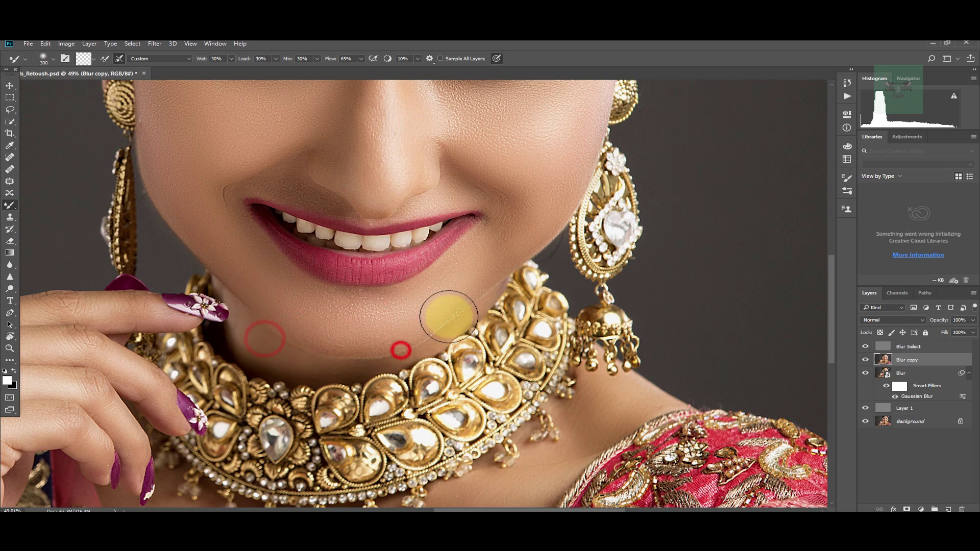
Examine the smoothed portrait as a whole and check the opacity setting of the Blur copy layer
{"action": "scroll", "coordinate": [500, 260], "scroll_direction": "down", "scroll_amount": 4}
{"action": "left_click_drag", "start_coordinate": [422, 228], "coordinate": [344, 330]}
{"action": "left_click_drag", "start_coordinate": [405, 301], "coordinate": [402, 279]}
{"action": "scroll", "coordinate": [402, 279], "scroll_direction": "down", "scroll_amount": 2}
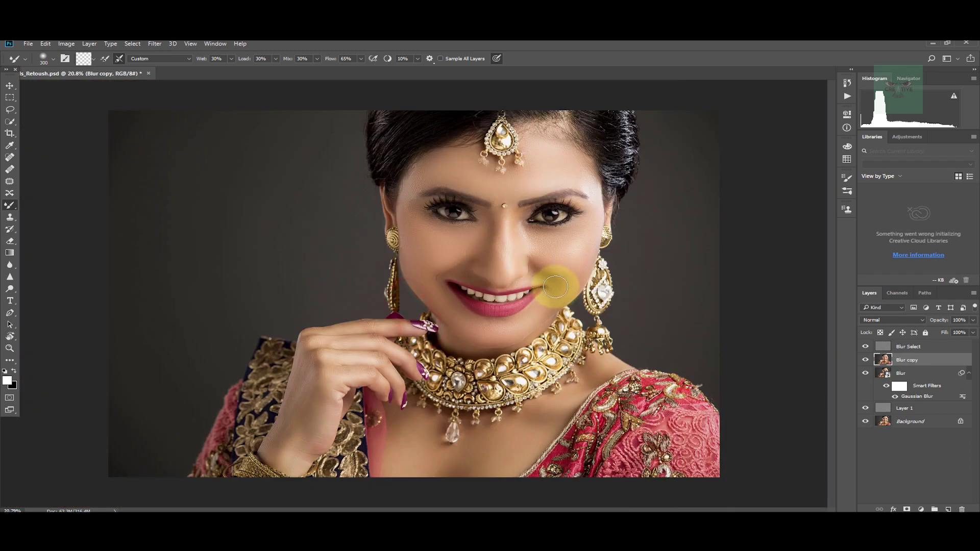
{"action": "scroll", "coordinate": [387, 282], "scroll_direction": "down", "scroll_amount": 1}
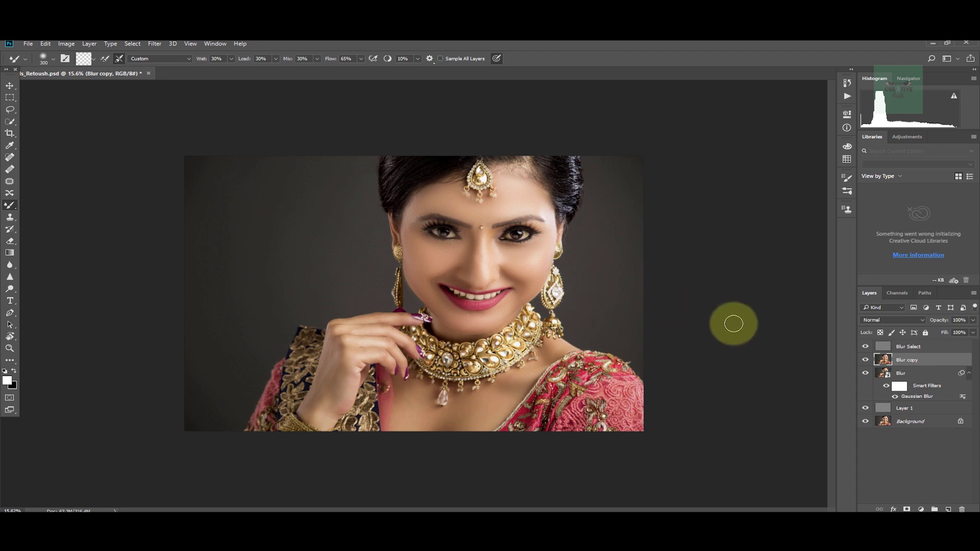
{"action": "scroll", "coordinate": [461, 259], "scroll_direction": "up", "scroll_amount": 2}
{"action": "scroll", "coordinate": [502, 248], "scroll_direction": "down", "scroll_amount": 1}
{"action": "left_click", "coordinate": [10, 85]}
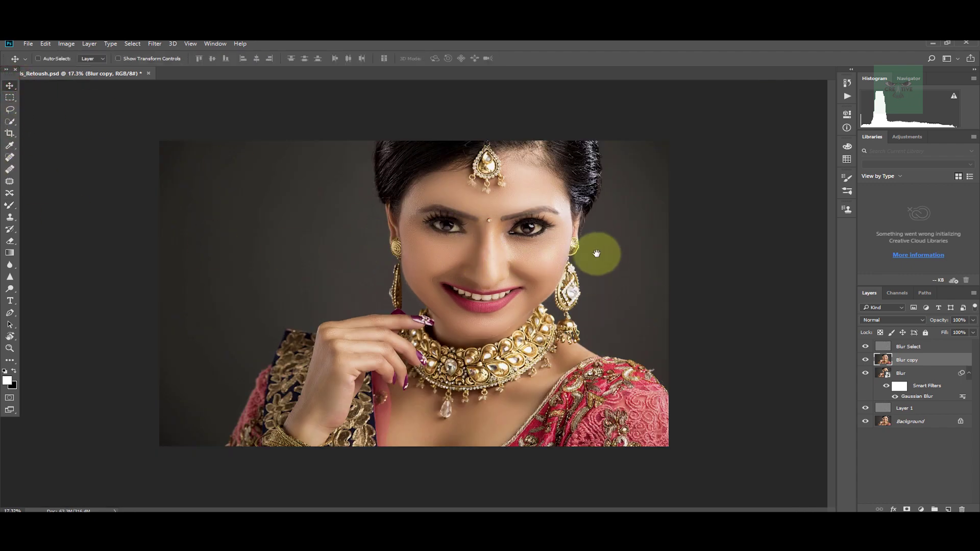
{"action": "left_click_drag", "start_coordinate": [536, 263], "coordinate": [597, 261]}
{"action": "scroll", "coordinate": [428, 280], "scroll_direction": "down", "scroll_amount": 2}
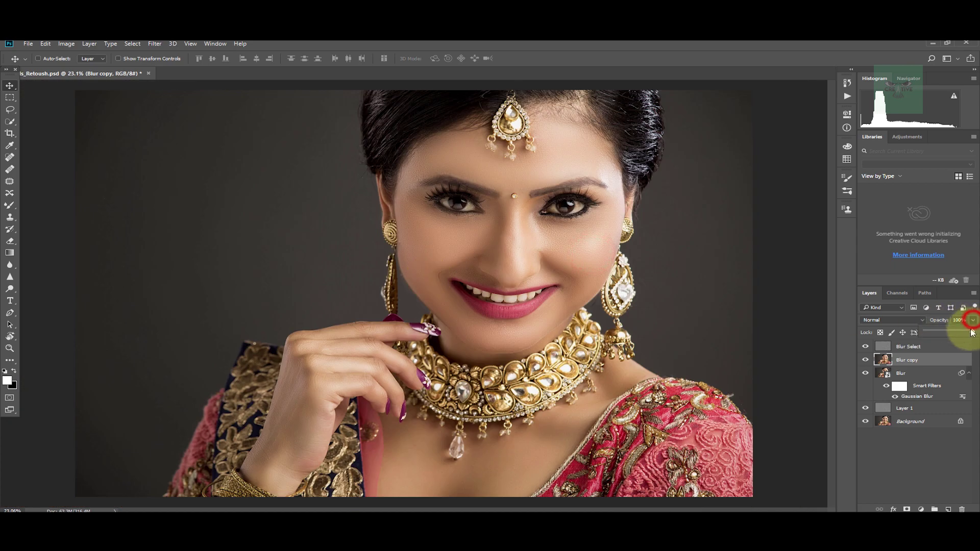
{"action": "left_click_drag", "start_coordinate": [959, 335], "coordinate": [959, 334]}
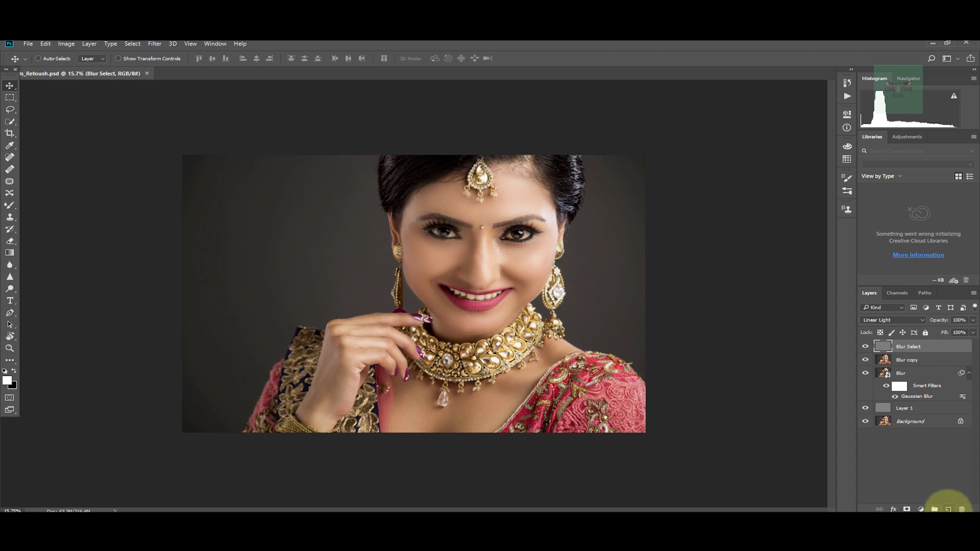
Add a new empty layer above Blur Select and set its blend mode to Vivid Light
{"action": "left_click", "coordinate": [947, 508]}
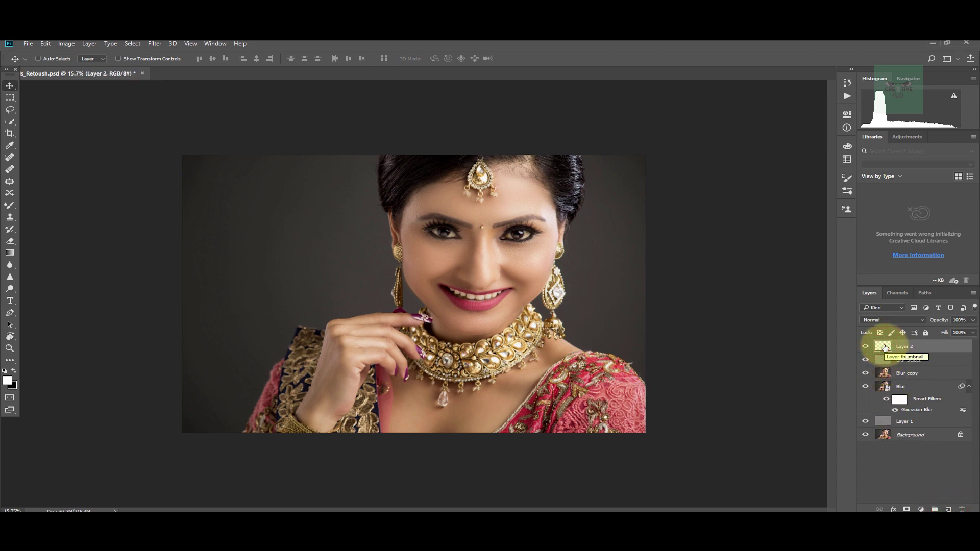
{"action": "left_click", "coordinate": [886, 320]}
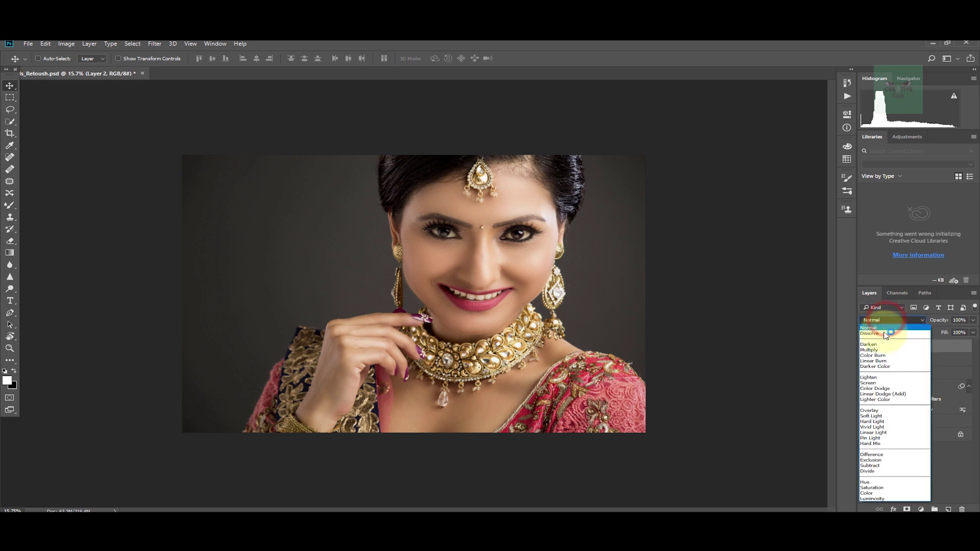
{"action": "left_click", "coordinate": [888, 427]}
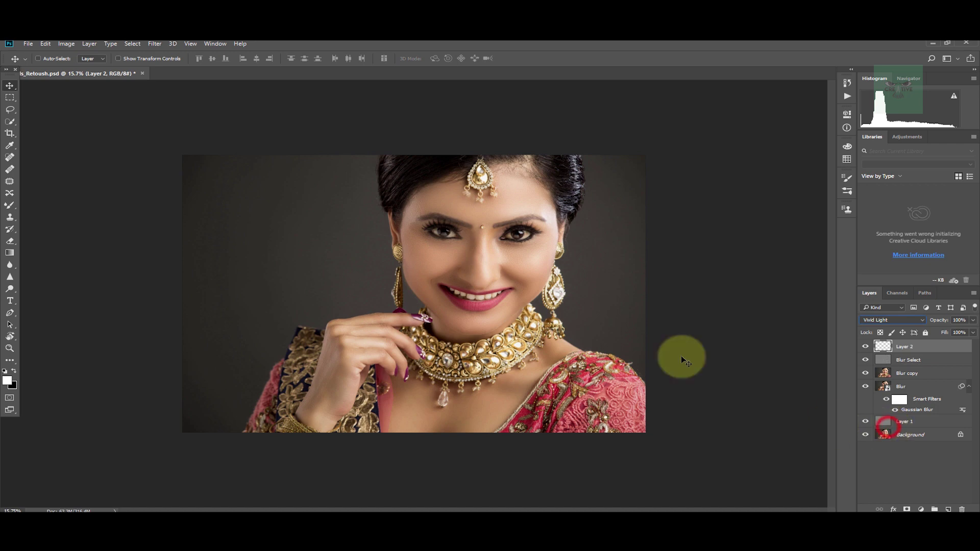
Switch from the Mixer Brush to the regular Brush Tool and enlarge its tip to 1700 px
{"action": "left_click_drag", "start_coordinate": [435, 261], "coordinate": [298, 222]}
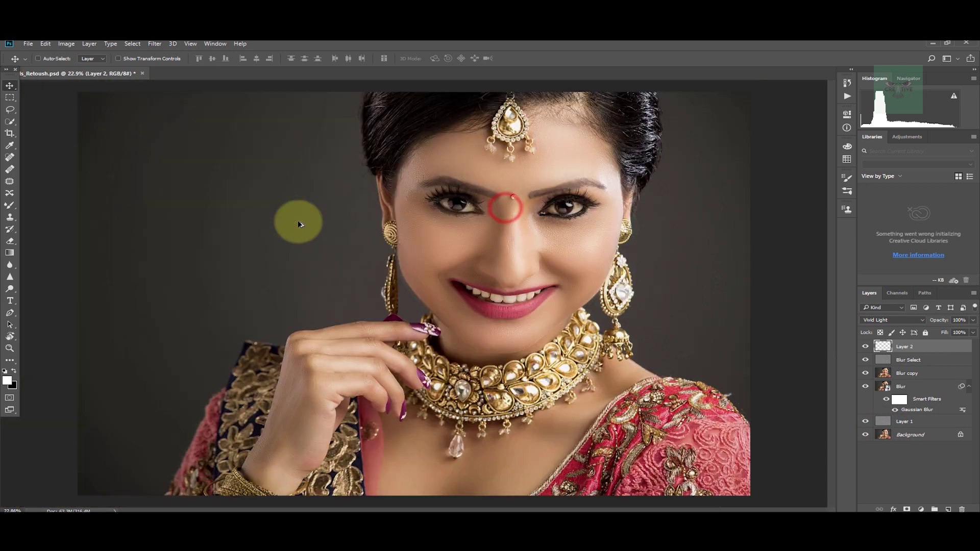
{"action": "key", "text": "b"}
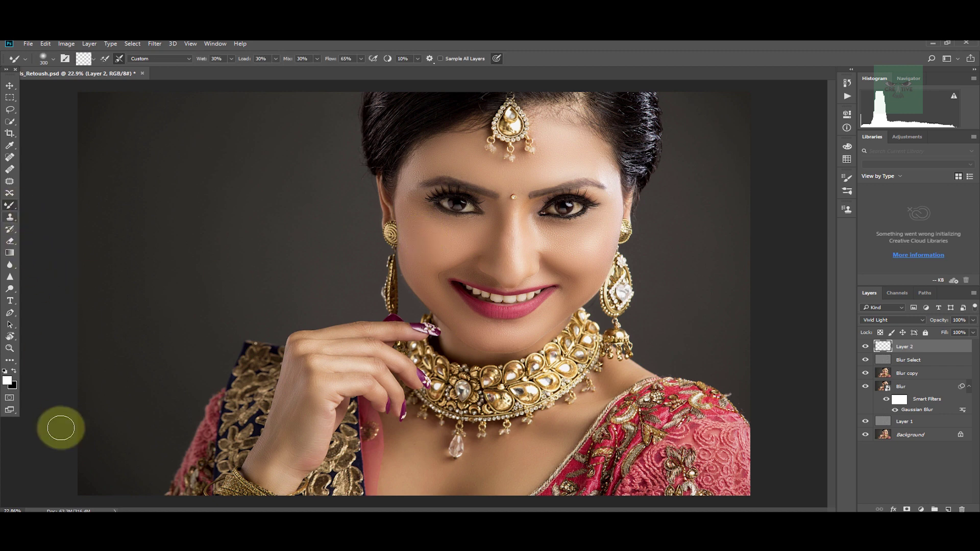
{"action": "right_click", "coordinate": [9, 204]}
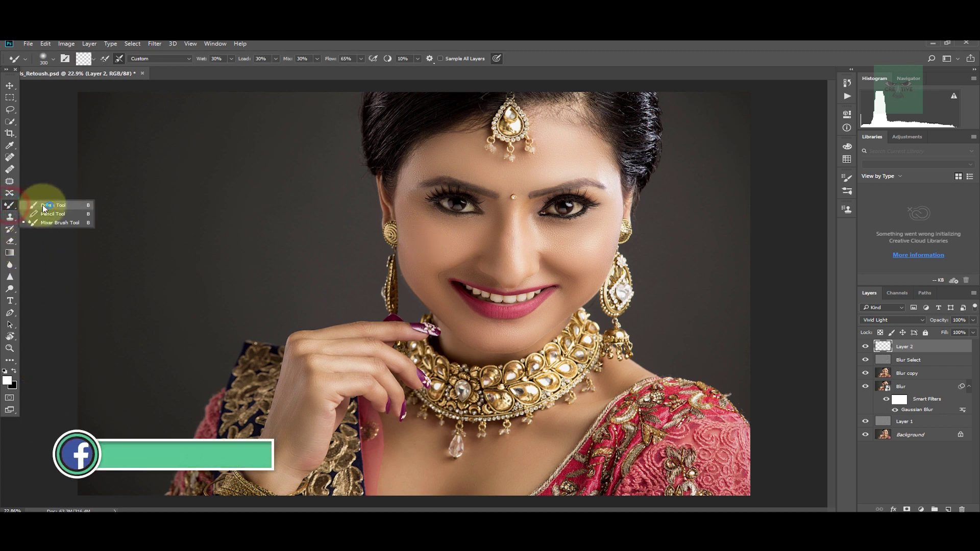
{"action": "left_click", "coordinate": [44, 205]}
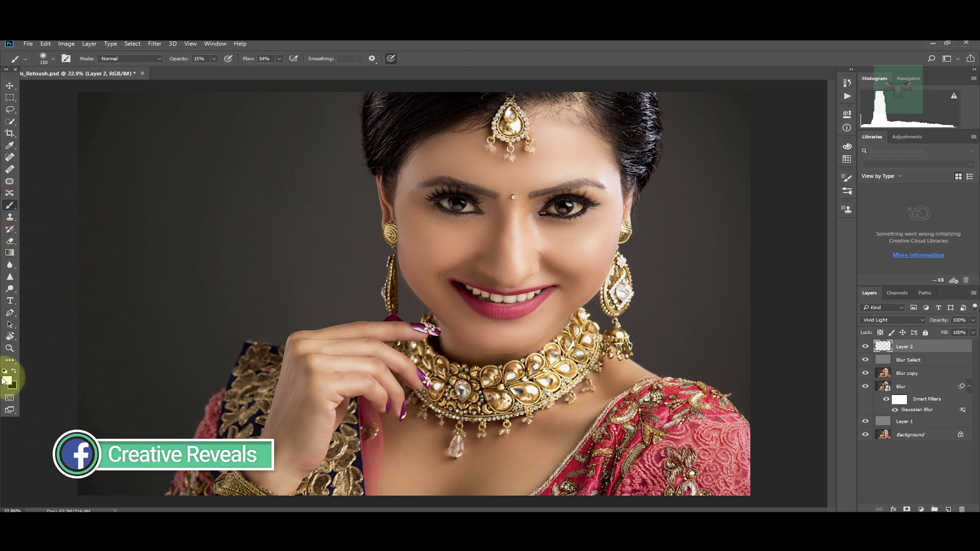
{"action": "key", "text": "v"}
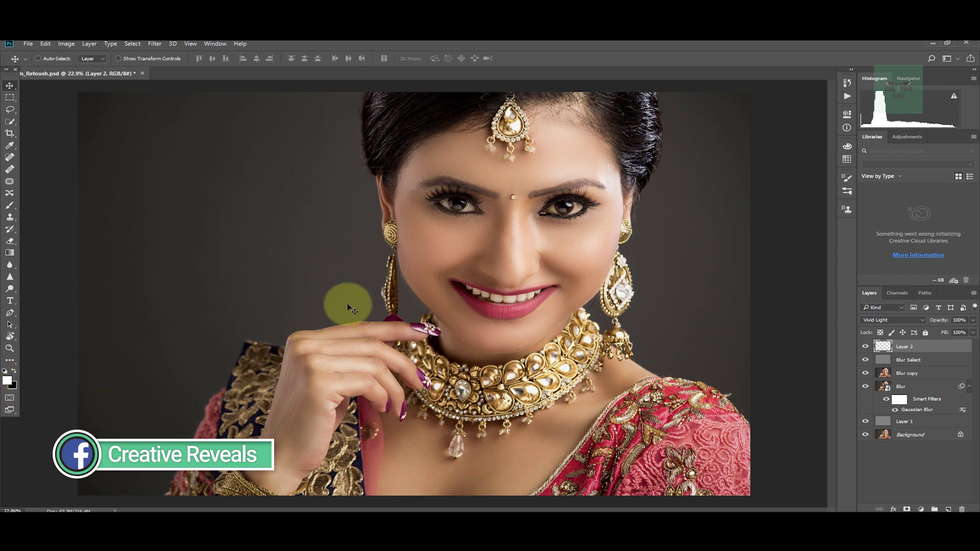
{"action": "key", "text": "b"}
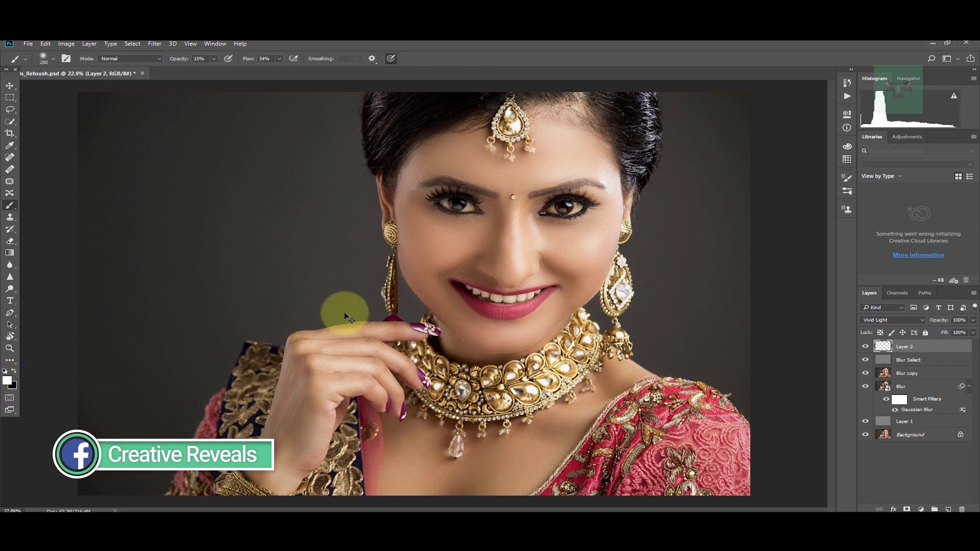
{"action": "key", "text": "bracketright"}
{"action": "key", "text": "bracketright"}
{"action": "key", "text": "bracketright"}
{"action": "key", "text": "bracketright"}
{"action": "key", "text": "bracketright"}
{"action": "key", "text": "bracketright"}
{"action": "key", "text": "bracketright"}
{"action": "key", "text": "bracketright"}
{"action": "key", "text": "bracketright"}
{"action": "key", "text": "bracketright"}
{"action": "key", "text": "bracketright"}
{"action": "key", "text": "bracketright"}
{"action": "key", "text": "bracketright"}
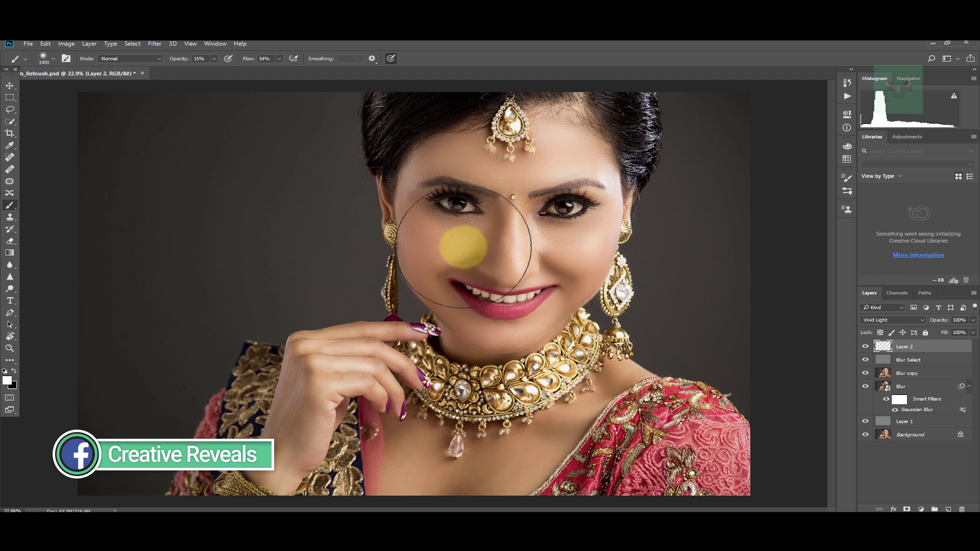
{"action": "key", "text": "bracketright"}
{"action": "key", "text": "bracketright"}
{"action": "key", "text": "bracketright"}
{"action": "key", "text": "bracketright"}
{"action": "key", "text": "bracketright"}
Paint large soft white dabs over the face on the Vivid Light layer and delete that layer
{"action": "left_click", "coordinate": [518, 300]}
{"action": "left_click", "coordinate": [512, 164]}
{"action": "left_click", "coordinate": [475, 292]}
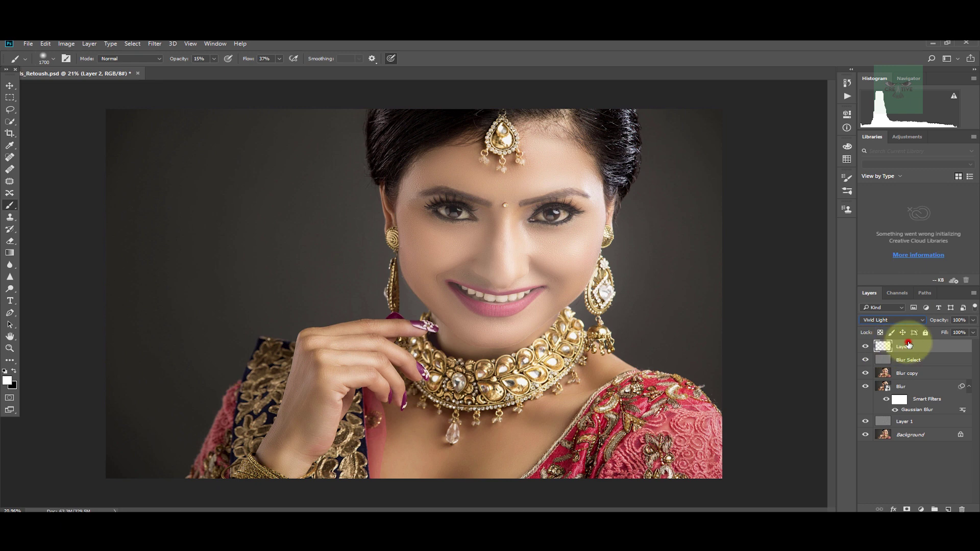
{"action": "left_click_drag", "start_coordinate": [903, 347], "coordinate": [961, 509]}
Add a fresh empty layer above Blur Select, set its blend mode to Vivid Light, and keep white as the paint colour
{"action": "left_click", "coordinate": [947, 509]}
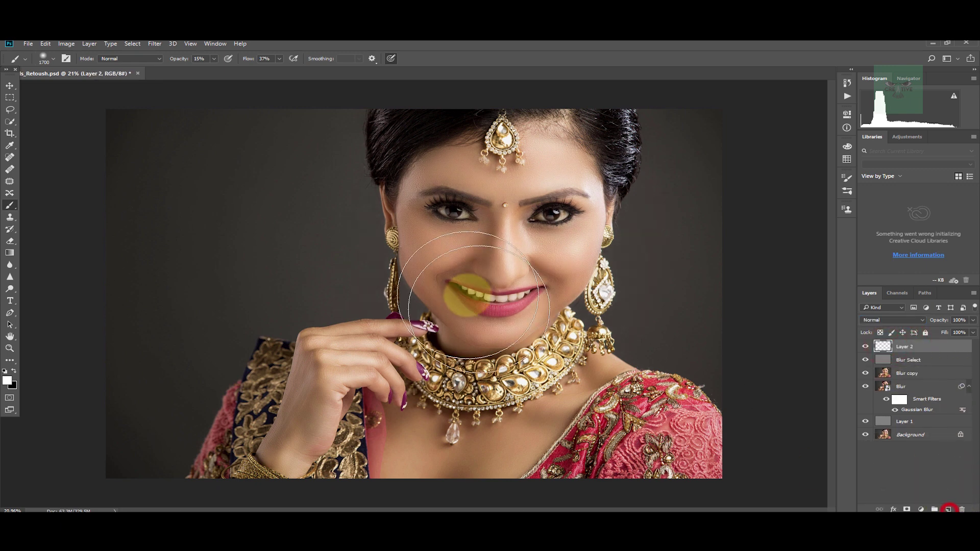
{"action": "left_click", "coordinate": [893, 323]}
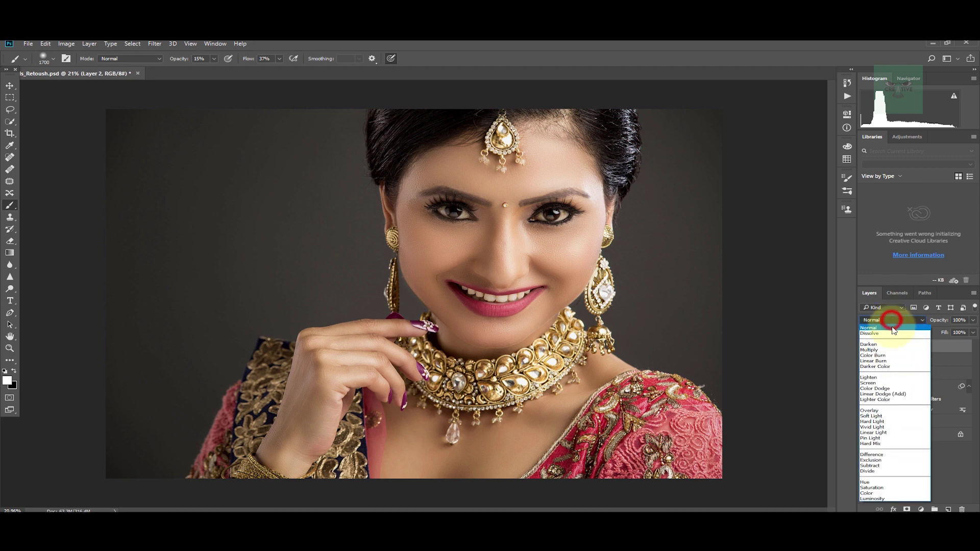
{"action": "left_click", "coordinate": [889, 430]}
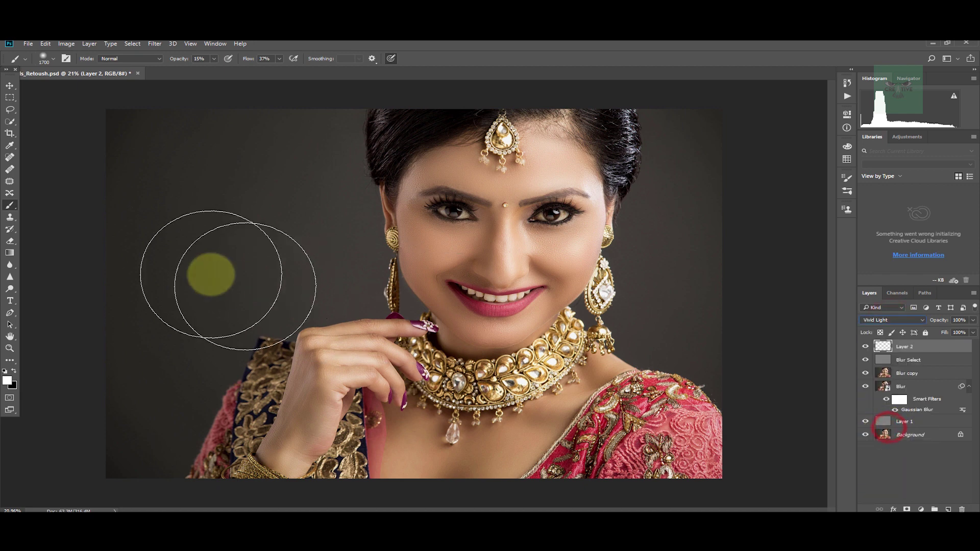
{"action": "left_click", "coordinate": [5, 381]}
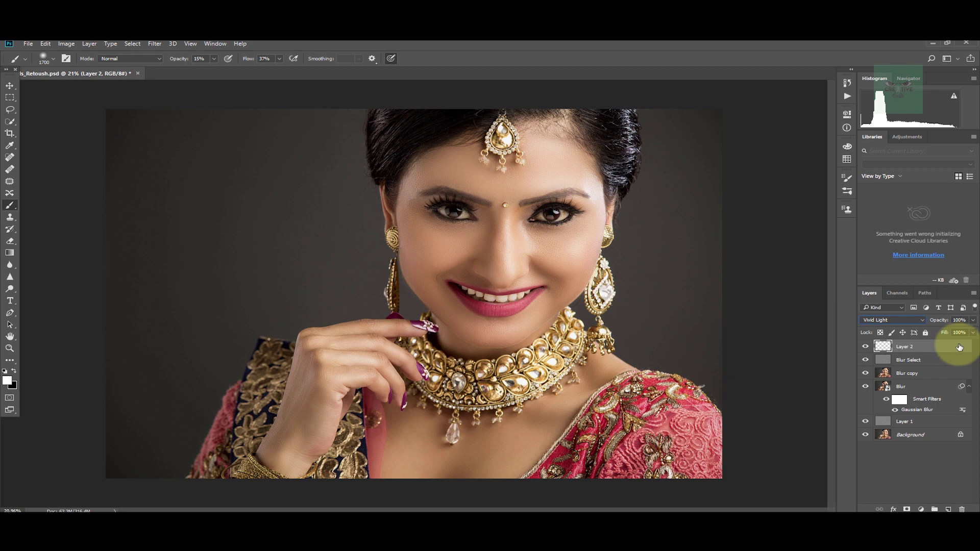
Turn off Transparency Shapes Layer in the blending options of Layer 2 and return to the Brush Tool
{"action": "double_click", "coordinate": [958, 347]}
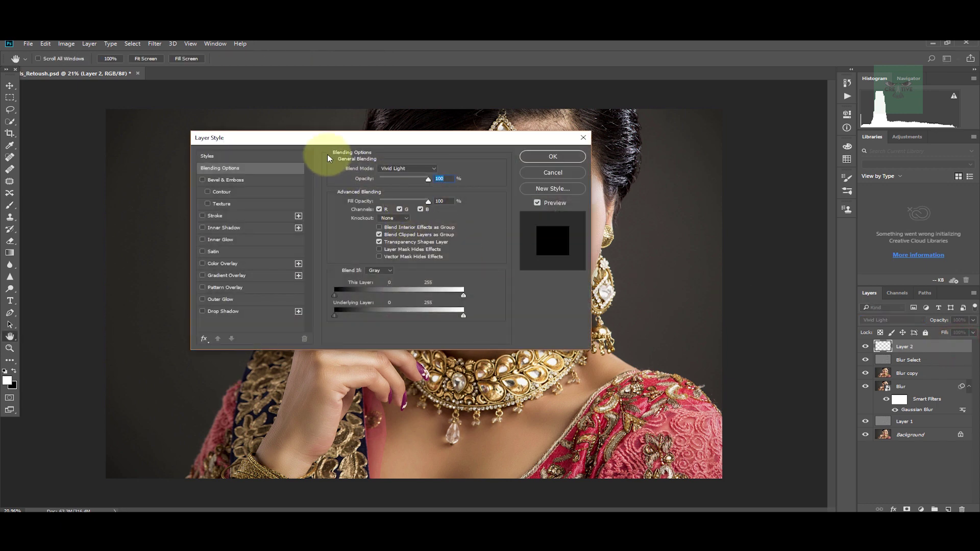
{"action": "left_click_drag", "start_coordinate": [376, 139], "coordinate": [315, 122]}
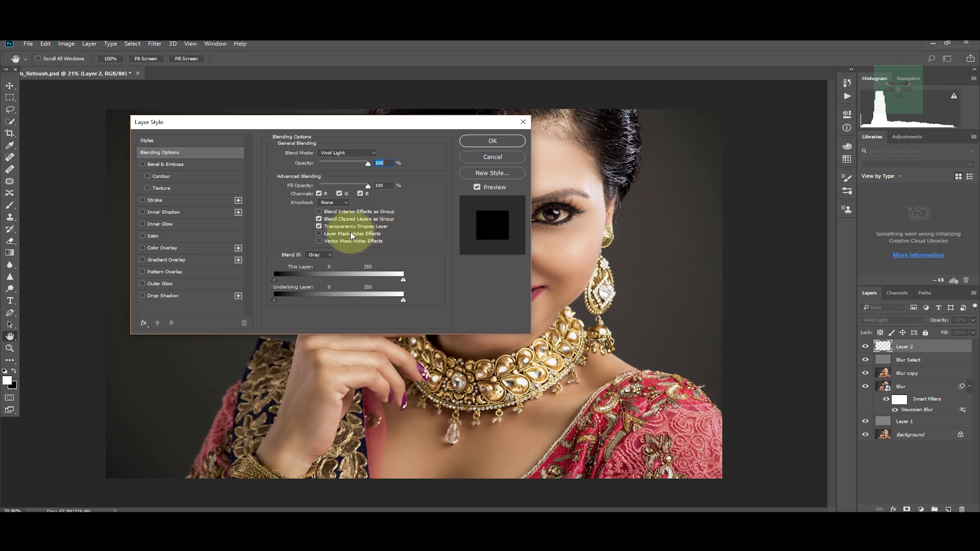
{"action": "left_click", "coordinate": [319, 226]}
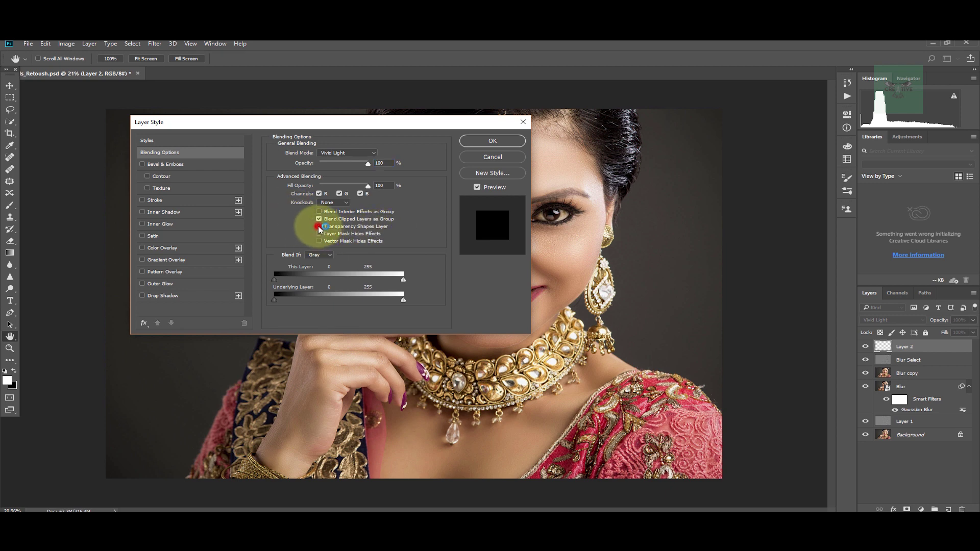
{"action": "left_click", "coordinate": [486, 142]}
{"action": "key", "text": "b"}
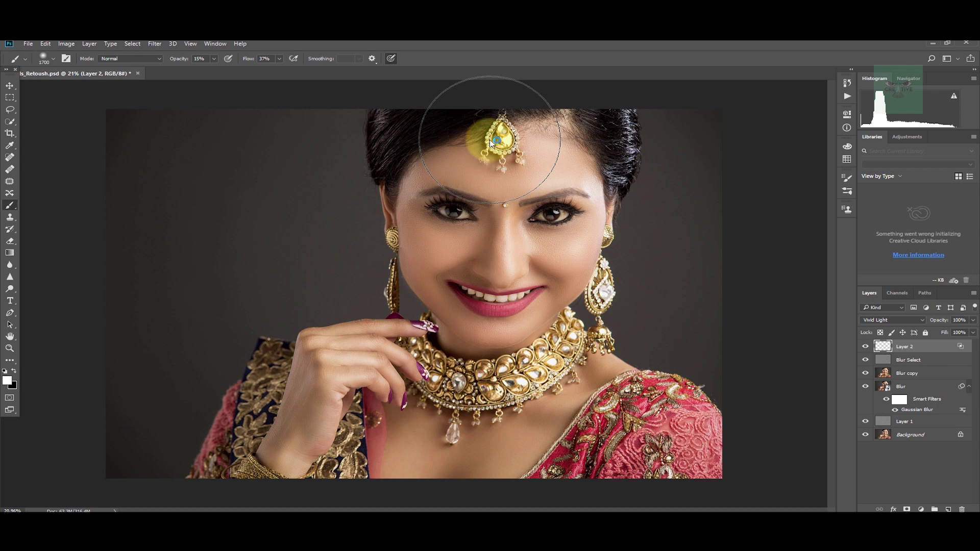
Dab soft white glow over the eyes, nose, mouth, chin, fingers and necklace on Layer 2 with the 1700 px brush
{"action": "left_click_drag", "start_coordinate": [461, 196], "coordinate": [457, 223]}
{"action": "left_click", "coordinate": [459, 251]}
{"action": "left_click", "coordinate": [470, 308]}
{"action": "left_click", "coordinate": [490, 257]}
{"action": "left_click", "coordinate": [472, 201]}
{"action": "left_click", "coordinate": [485, 324]}
{"action": "left_click", "coordinate": [386, 370]}
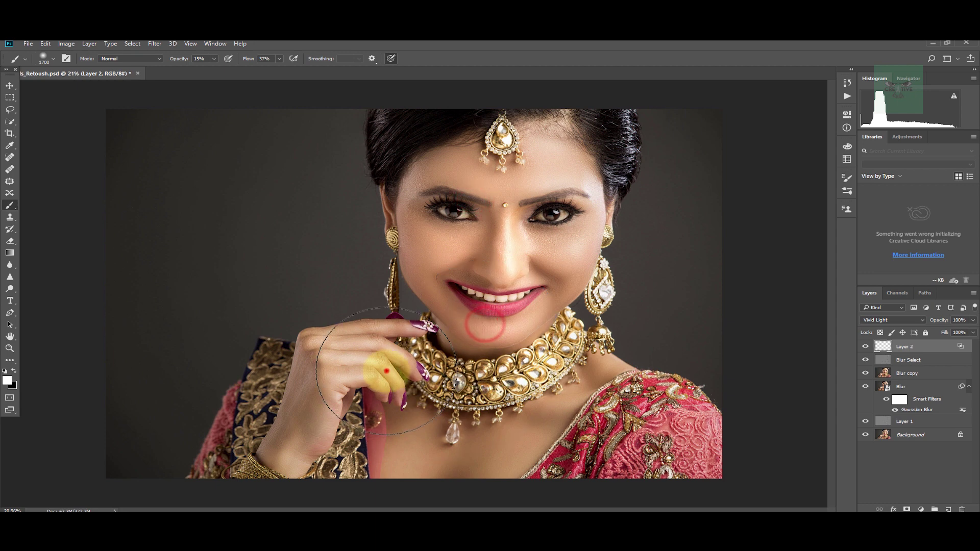
{"action": "left_click", "coordinate": [481, 388]}
{"action": "key", "text": "space"}
{"action": "left_click_drag", "start_coordinate": [359, 293], "coordinate": [353, 169]}
{"action": "scroll", "coordinate": [381, 220], "scroll_direction": "down", "scroll_amount": 3}
{"action": "scroll", "coordinate": [480, 369], "scroll_direction": "up", "scroll_amount": 3}
{"action": "left_click", "coordinate": [407, 391]}
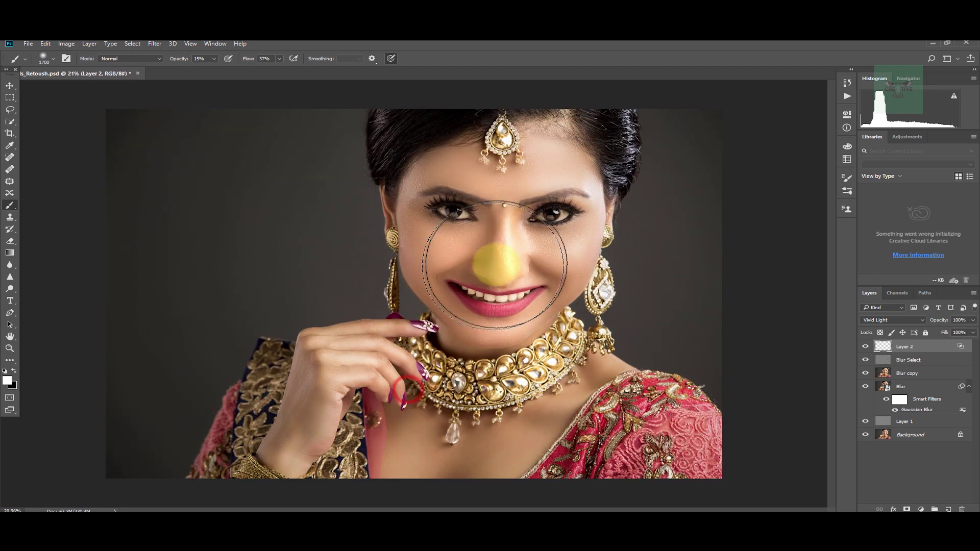
{"action": "left_click", "coordinate": [496, 244]}
{"action": "scroll", "coordinate": [527, 380], "scroll_direction": "down", "scroll_amount": 3}
{"action": "scroll", "coordinate": [472, 386], "scroll_direction": "up", "scroll_amount": 4}
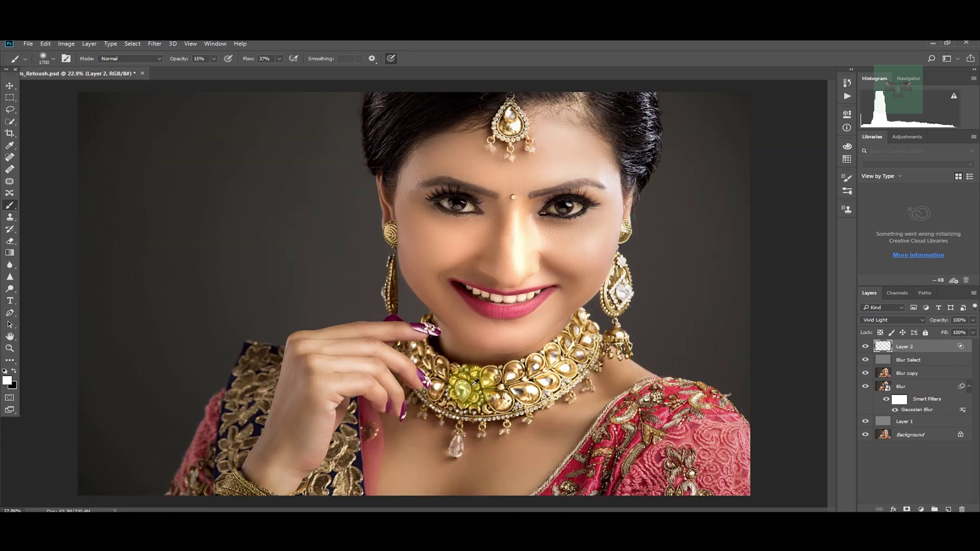
Brush more white glow over the chin, neck, necklace and upper chest on Layer 2
{"action": "scroll", "coordinate": [472, 385], "scroll_direction": "up", "scroll_amount": 3}
{"action": "key", "text": "space"}
{"action": "left_click_drag", "start_coordinate": [414, 365], "coordinate": [411, 246]}
{"action": "left_click", "coordinate": [457, 213]}
{"action": "left_click", "coordinate": [504, 224]}
{"action": "left_click", "coordinate": [620, 260]}
{"action": "left_click", "coordinate": [486, 360]}
{"action": "left_click", "coordinate": [402, 352]}
{"action": "left_click", "coordinate": [442, 368]}
{"action": "left_click", "coordinate": [542, 331]}
{"action": "left_click", "coordinate": [483, 367]}
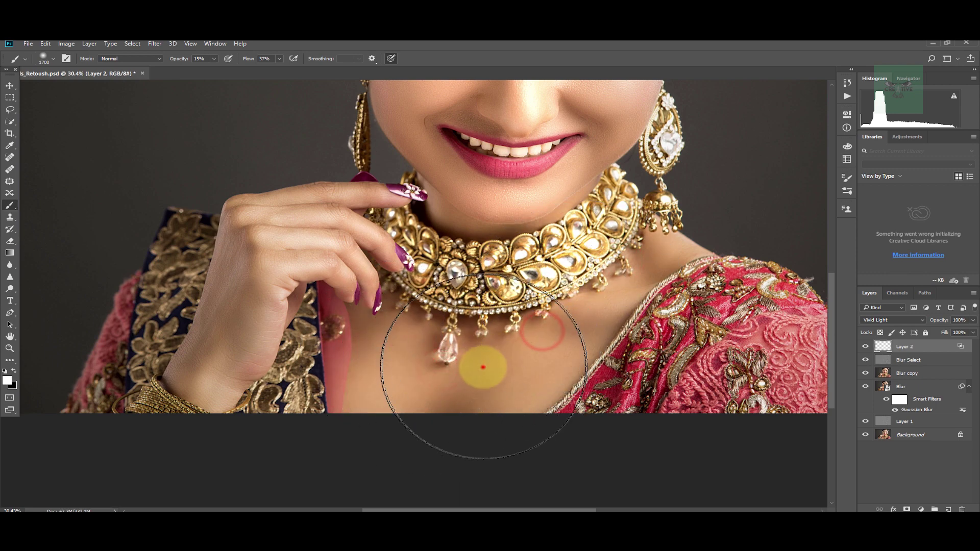
{"action": "left_click", "coordinate": [448, 376]}
{"action": "left_click", "coordinate": [389, 323]}
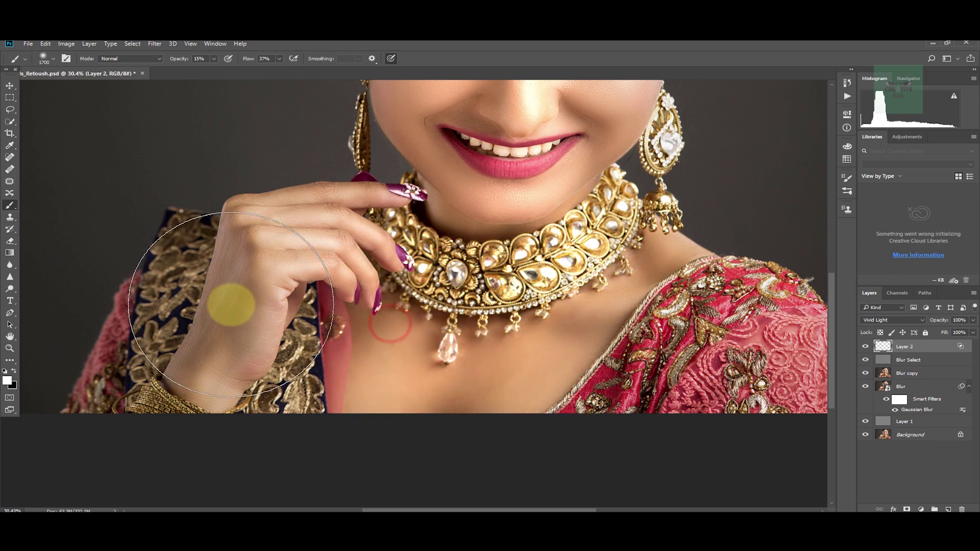
Reduce the brush to 1000 px and dab white glow over the back of the hand and the wrist
{"action": "key", "text": "bracketleft"}
{"action": "key", "text": "bracketleft"}
{"action": "key", "text": "bracketleft"}
{"action": "key", "text": "bracketleft"}
{"action": "key", "text": "bracketleft"}
{"action": "key", "text": "bracketleft"}
{"action": "key", "text": "bracketleft"}
{"action": "mouse_move", "coordinate": [237, 275]}
{"action": "left_mouse_down"}
{"action": "mouse_move", "coordinate": [227, 308]}
{"action": "mouse_move", "coordinate": [228, 295]}
{"action": "left_mouse_up"}
{"action": "left_click", "coordinate": [207, 353]}
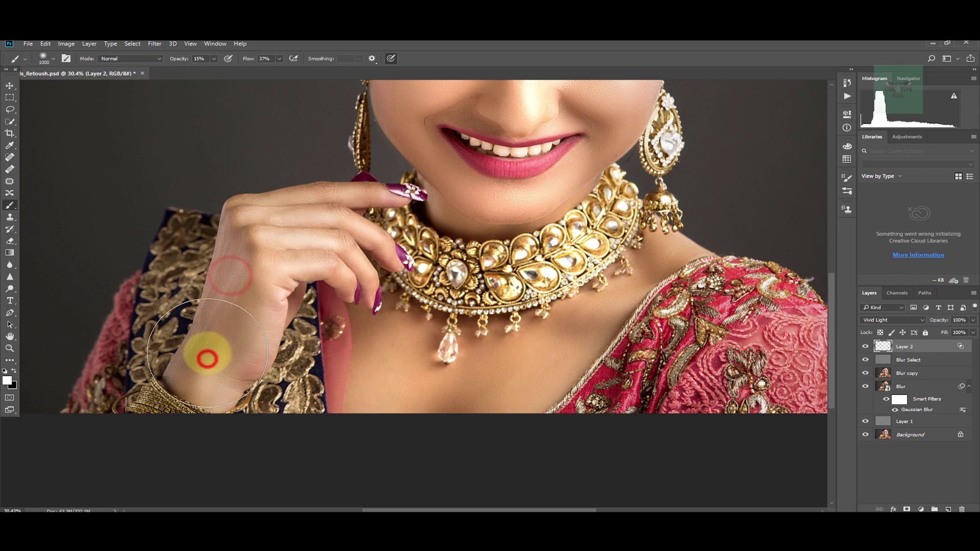
{"action": "left_click", "coordinate": [239, 294]}
{"action": "left_click", "coordinate": [253, 247]}
Compare the portrait with and without Layer 2, and lower that layer's opacity to 87%
{"action": "scroll", "coordinate": [313, 221], "scroll_direction": "down", "scroll_amount": 4}
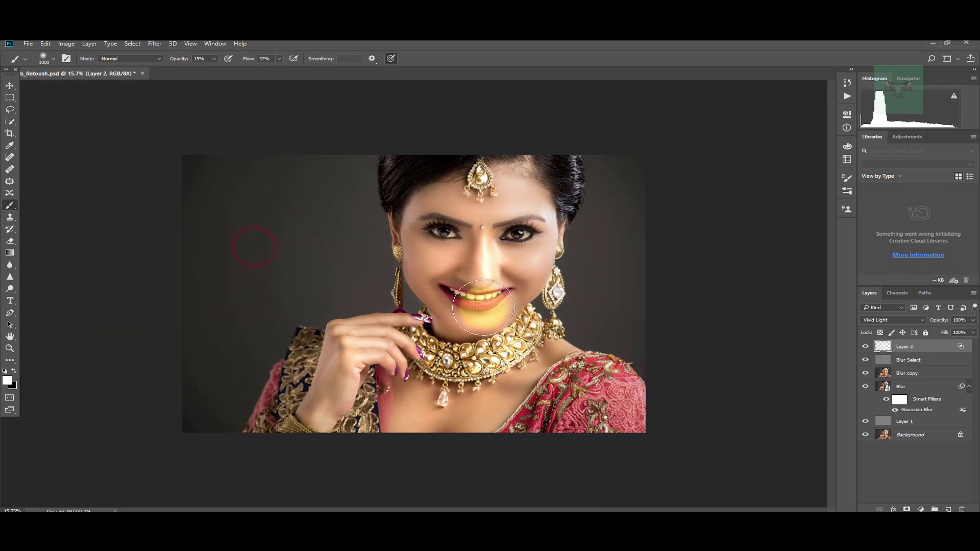
{"action": "scroll", "coordinate": [464, 321], "scroll_direction": "down", "scroll_amount": 2}
{"action": "left_click", "coordinate": [865, 347]}
{"action": "left_click", "coordinate": [865, 347]}
{"action": "left_click", "coordinate": [973, 320]}
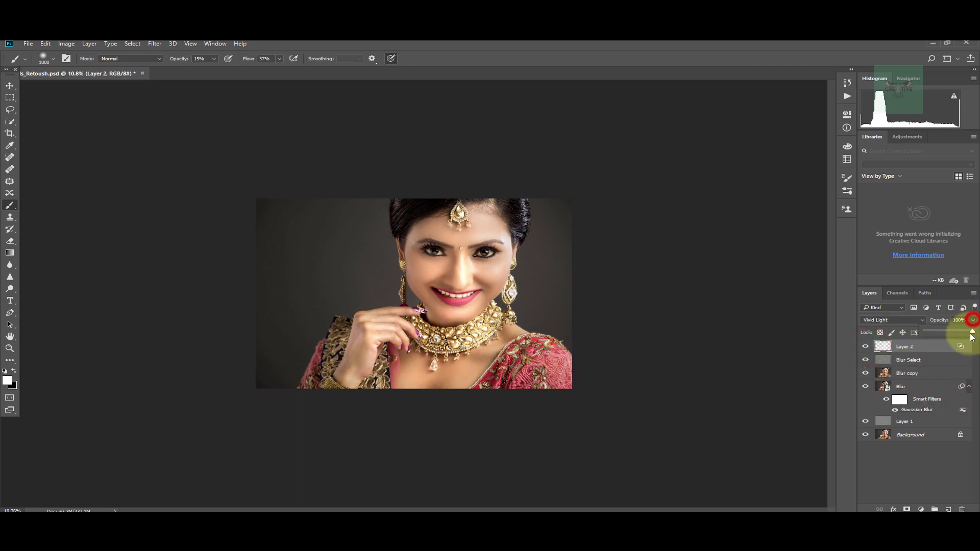
{"action": "left_click_drag", "start_coordinate": [972, 334], "coordinate": [965, 335]}
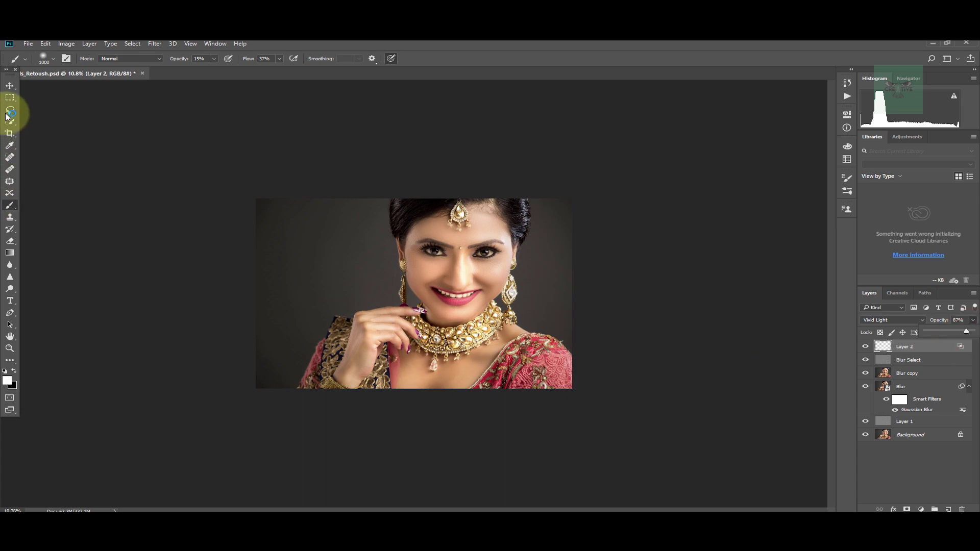
Switch to the Move Tool, check the retouched portrait up close, and save the document
{"action": "left_click", "coordinate": [10, 86]}
{"action": "scroll", "coordinate": [557, 299], "scroll_direction": "up", "scroll_amount": 10}
{"action": "scroll", "coordinate": [633, 283], "scroll_direction": "down", "scroll_amount": 9}
{"action": "key", "text": "ctrl+s"}
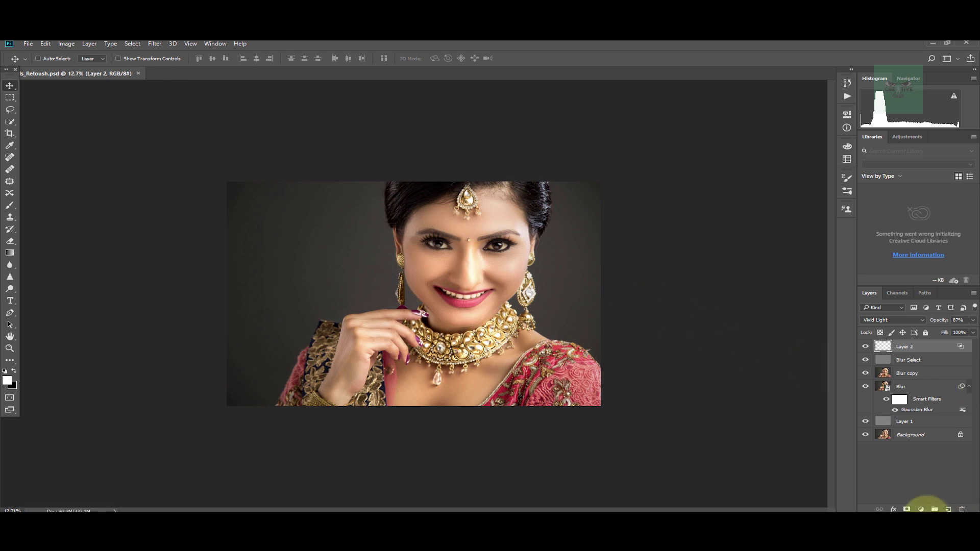
Add a Curves adjustment layer above Layer 2 and raise the RGB midpoint to input 136, output 144
{"action": "left_click", "coordinate": [921, 509]}
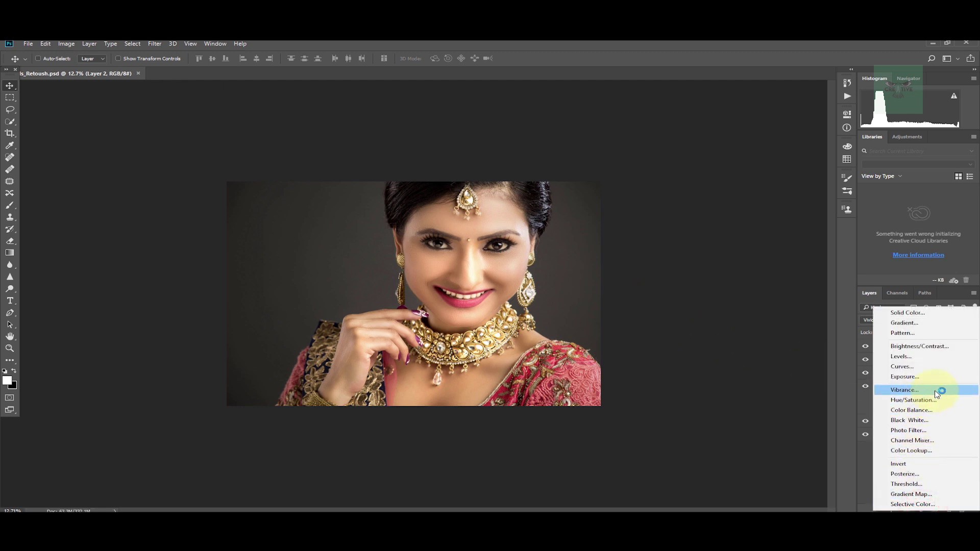
{"action": "left_click", "coordinate": [862, 463]}
{"action": "left_click", "coordinate": [921, 508]}
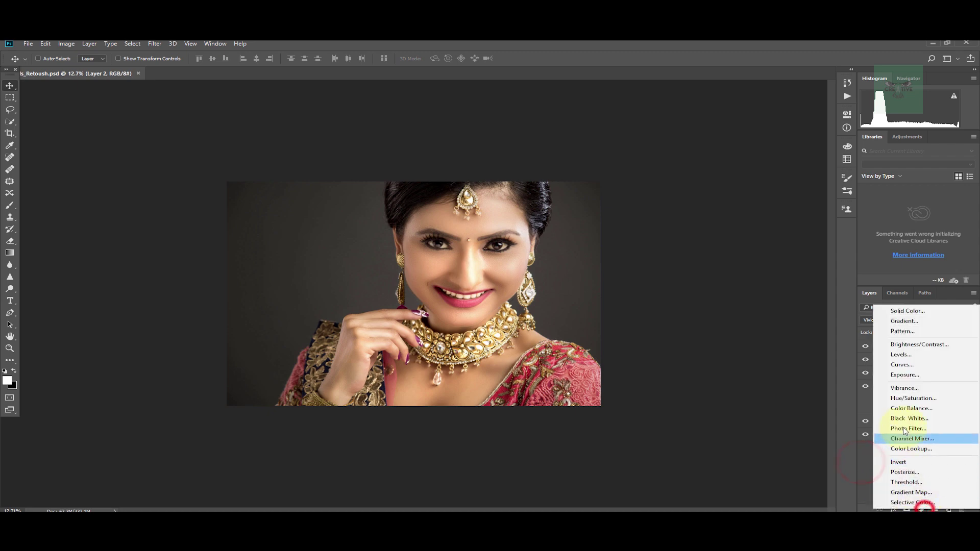
{"action": "left_click", "coordinate": [905, 364]}
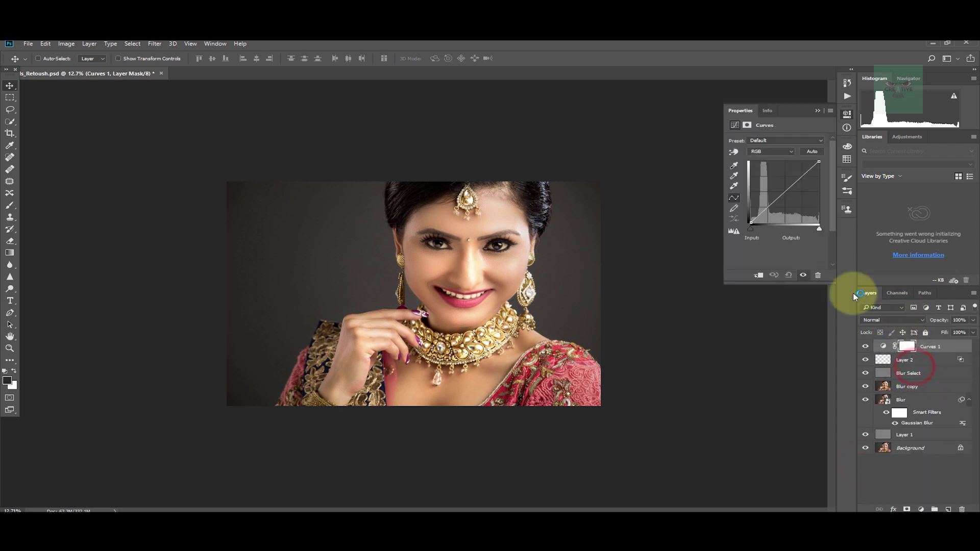
{"action": "scroll", "coordinate": [455, 267], "scroll_direction": "up", "scroll_amount": 3}
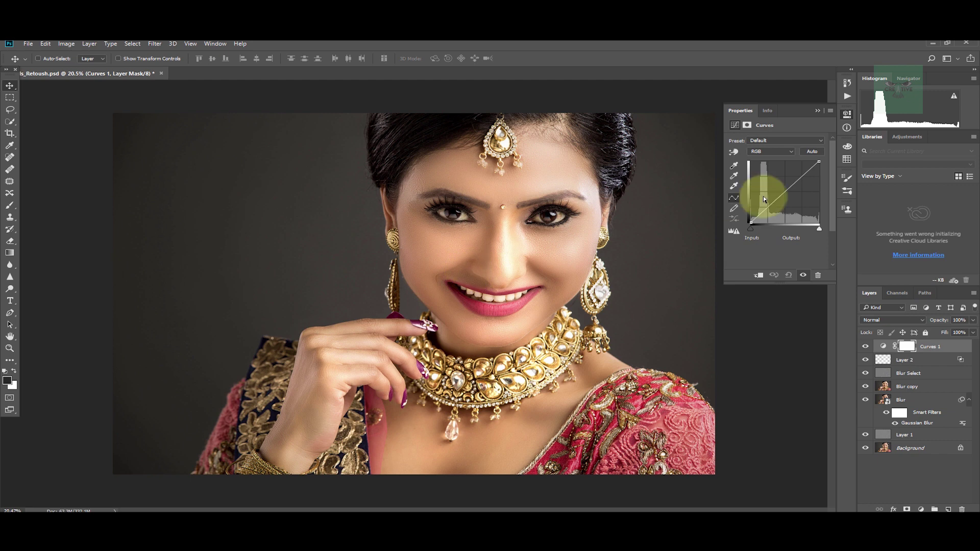
{"action": "left_click_drag", "start_coordinate": [787, 189], "coordinate": [785, 189]}
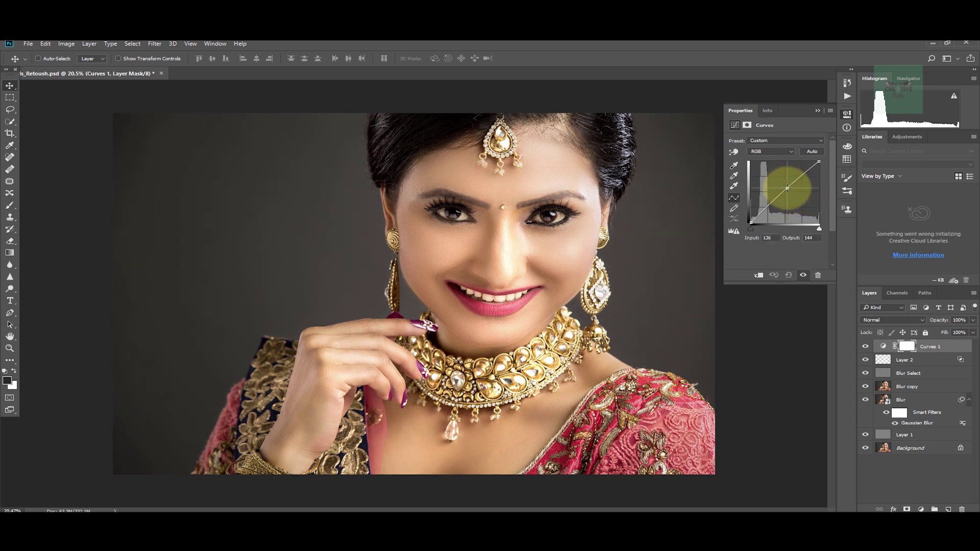
Lift the black point of the Blue curve and raise its midpoint slightly to tint the shadows blue
{"action": "left_click", "coordinate": [760, 152]}
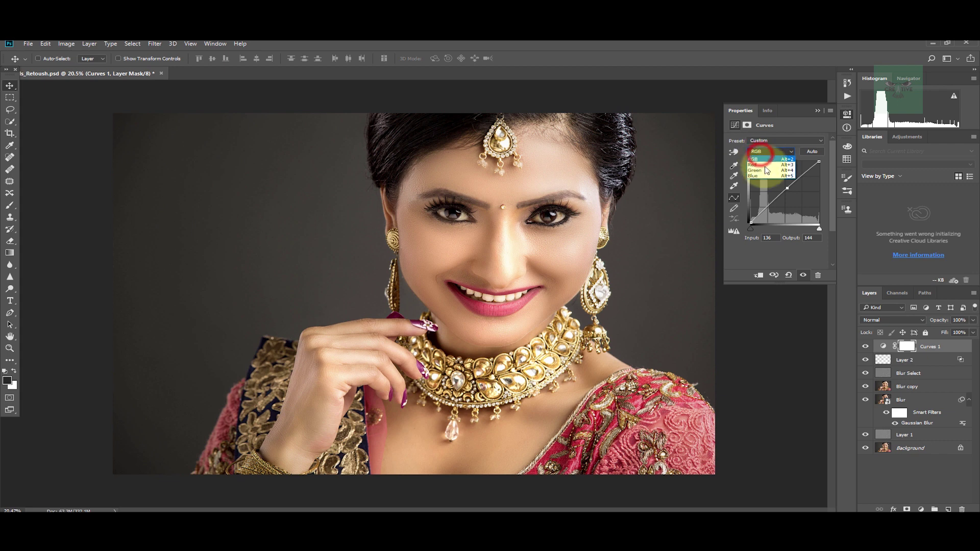
{"action": "left_click", "coordinate": [760, 175]}
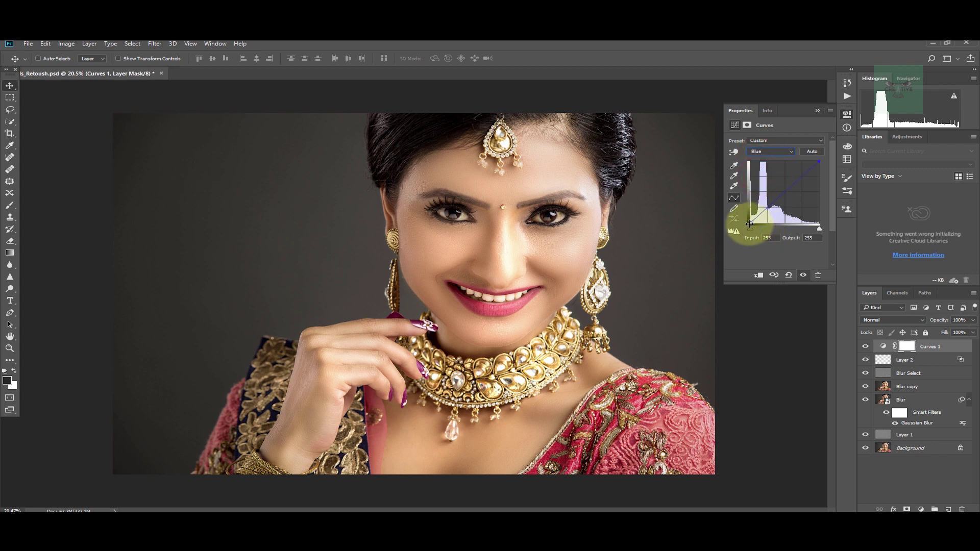
{"action": "left_click_drag", "start_coordinate": [749, 224], "coordinate": [749, 219]}
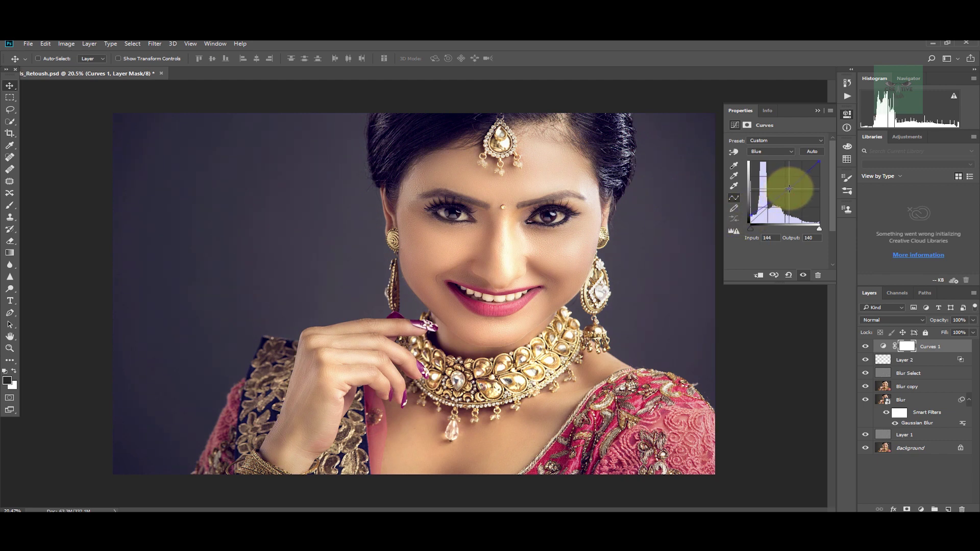
{"action": "left_click_drag", "start_coordinate": [788, 187], "coordinate": [788, 187]}
{"action": "scroll", "coordinate": [390, 248], "scroll_direction": "down", "scroll_amount": 4}
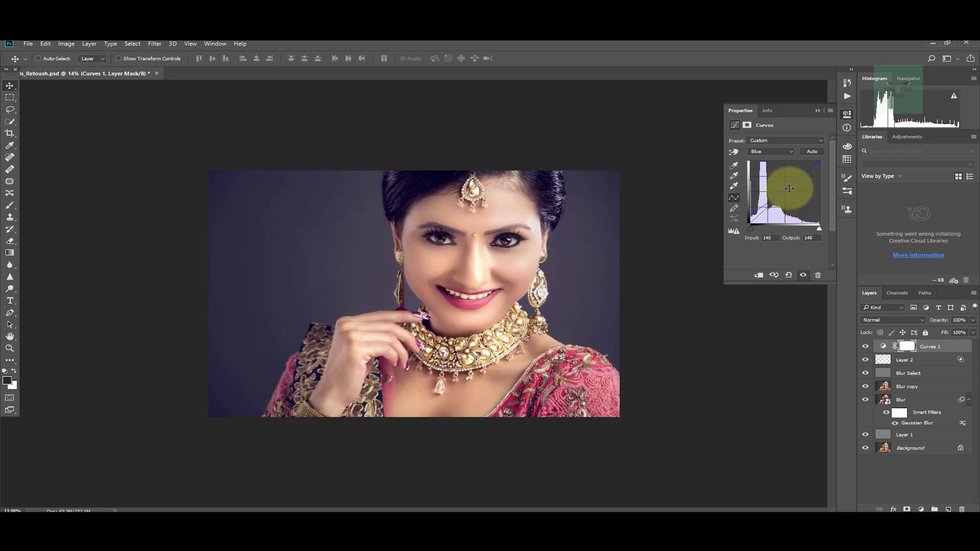
{"action": "left_click_drag", "start_coordinate": [789, 186], "coordinate": [789, 187]}
Adjust the low end of the Red curve slightly and place its midpoint at input 138, output 142
{"action": "left_click", "coordinate": [760, 164]}
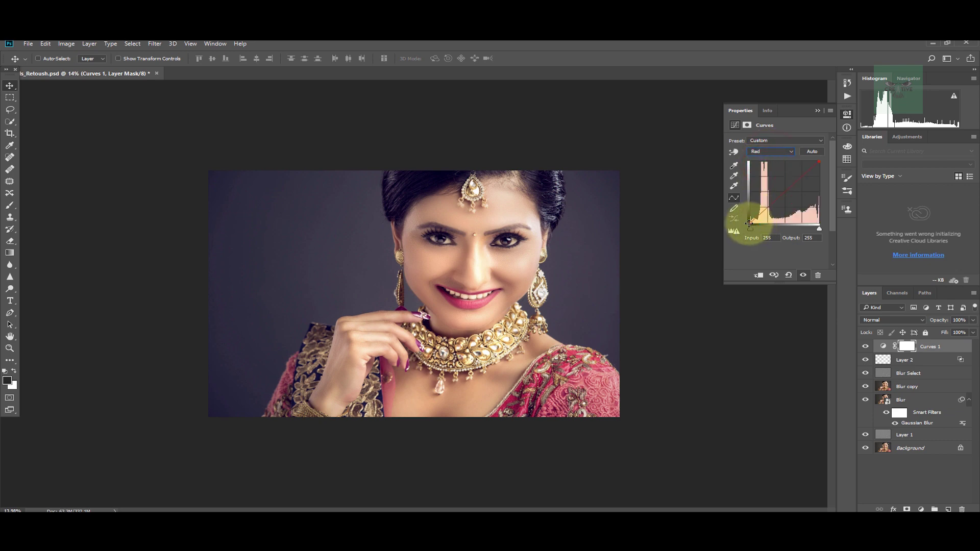
{"action": "left_click_drag", "start_coordinate": [750, 222], "coordinate": [751, 220]}
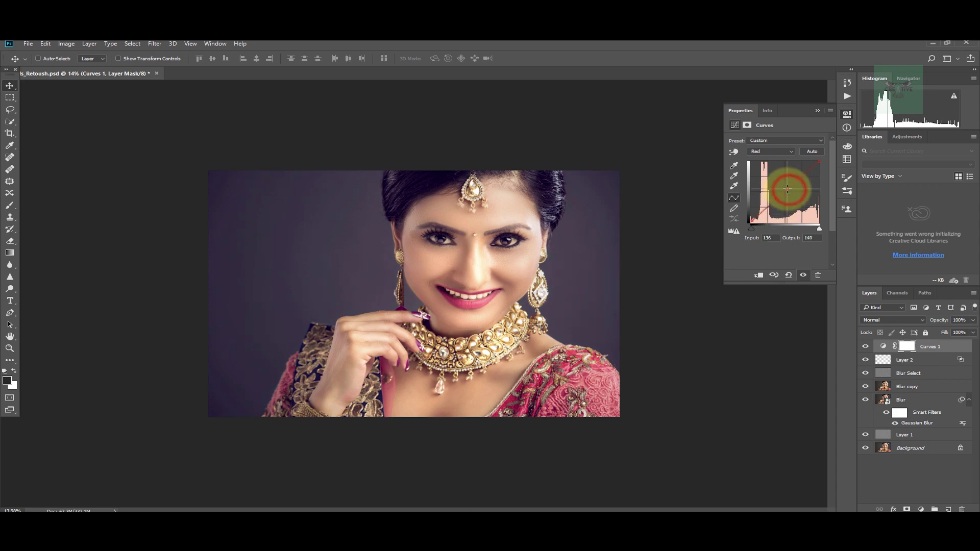
{"action": "scroll", "coordinate": [476, 267], "scroll_direction": "up", "scroll_amount": 2}
{"action": "scroll", "coordinate": [474, 267], "scroll_direction": "up", "scroll_amount": 2}
{"action": "scroll", "coordinate": [449, 236], "scroll_direction": "down", "scroll_amount": 1}
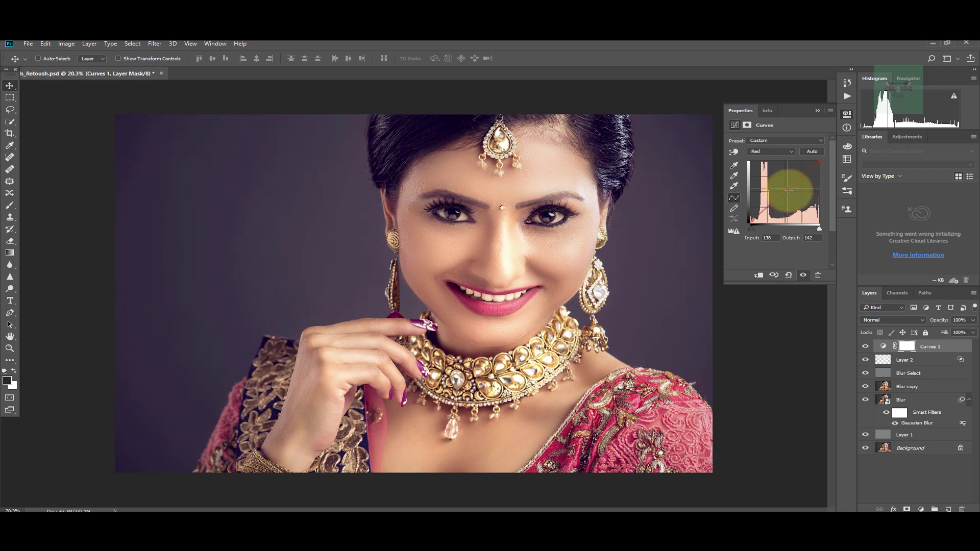
{"action": "scroll", "coordinate": [335, 229], "scroll_direction": "down", "scroll_amount": 3}
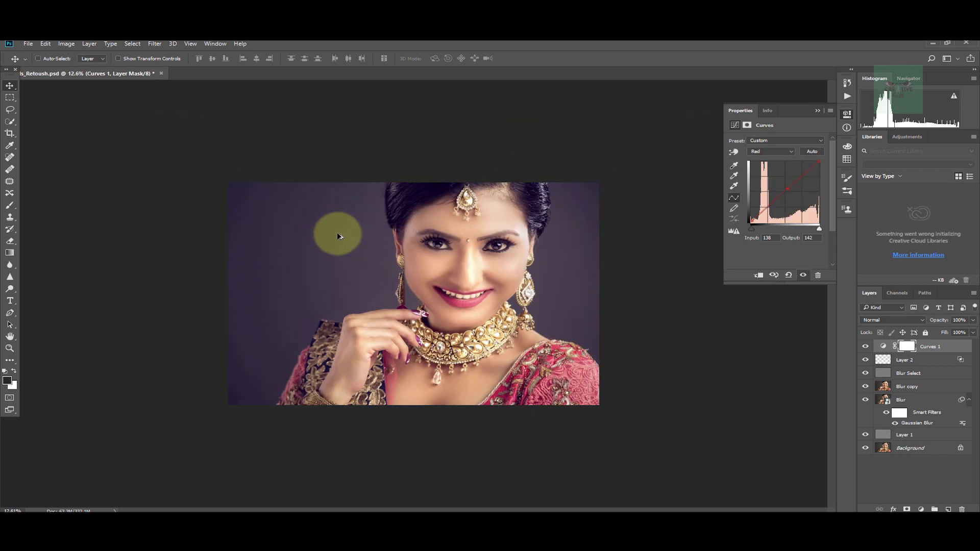
Raise the RGB curve's midpoint to input 138, output 150 and move its black point to input 10, output 0
{"action": "left_click", "coordinate": [768, 150]}
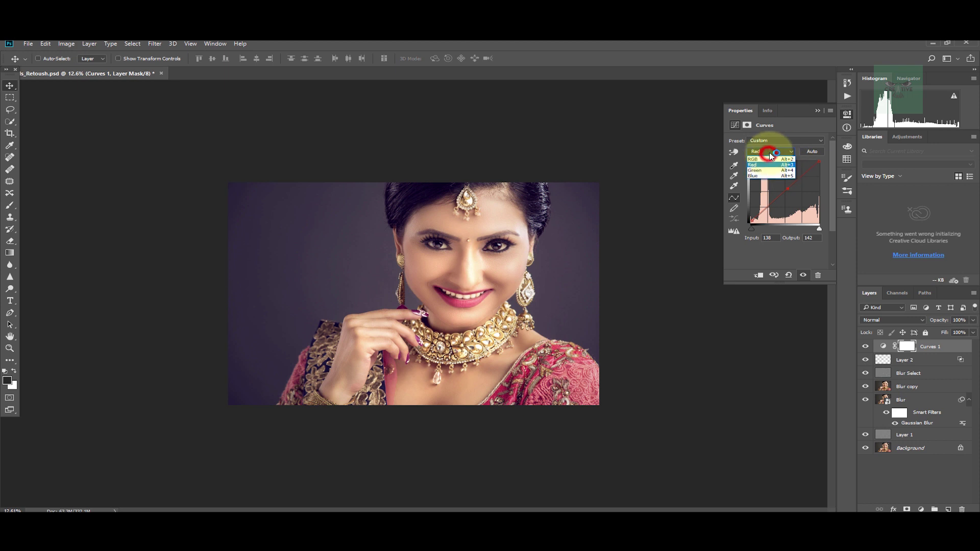
{"action": "left_click", "coordinate": [771, 161]}
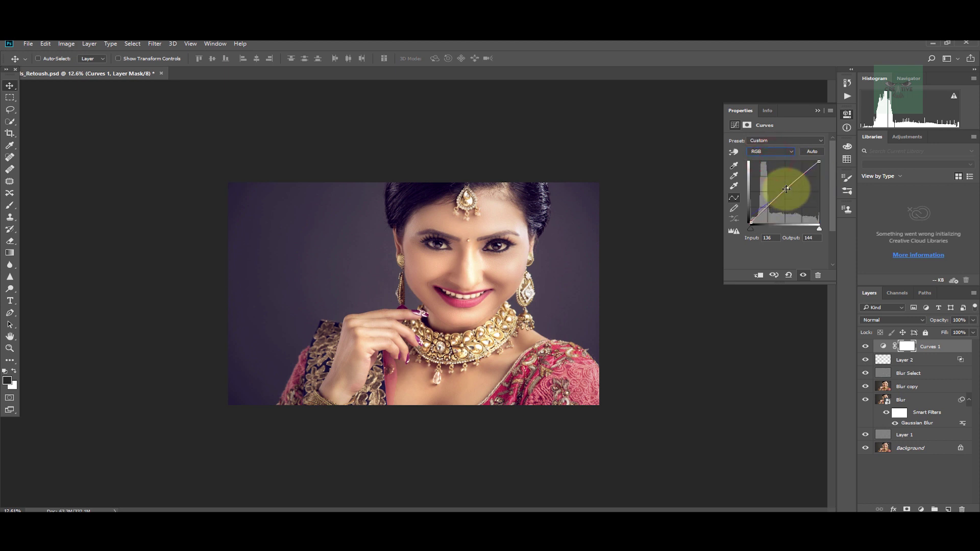
{"action": "left_click_drag", "start_coordinate": [787, 187], "coordinate": [788, 187]}
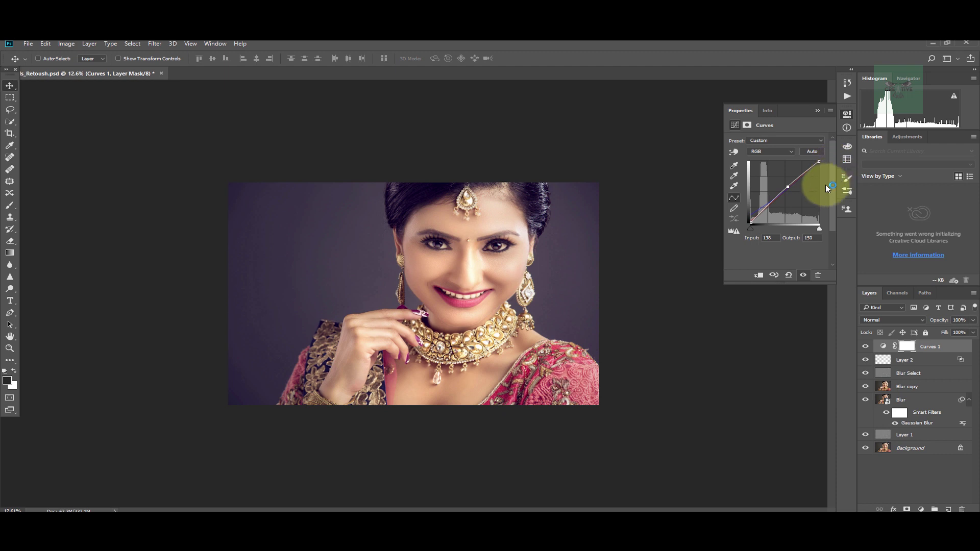
{"action": "left_click_drag", "start_coordinate": [750, 221], "coordinate": [753, 222]}
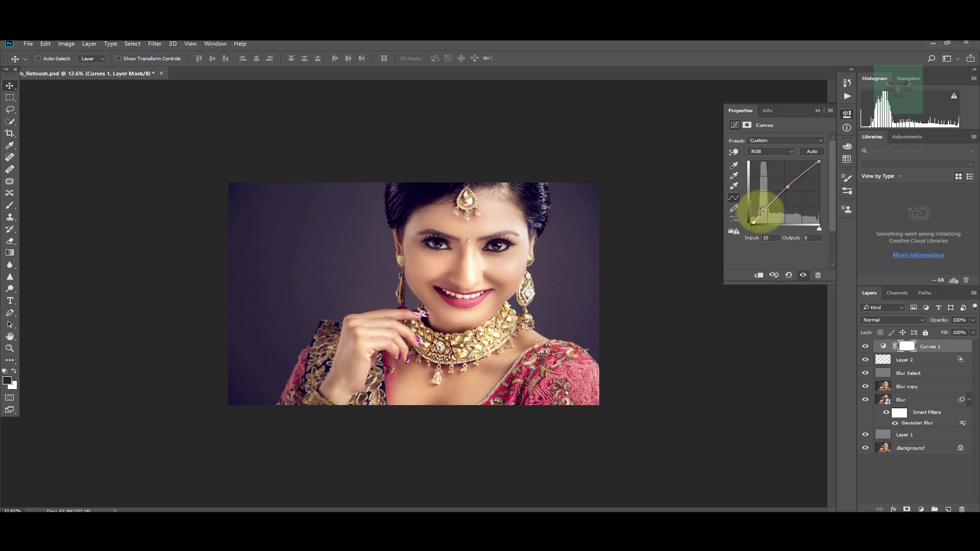
Close the Curves adjustment's settings and save the document
{"action": "left_click", "coordinate": [816, 113]}
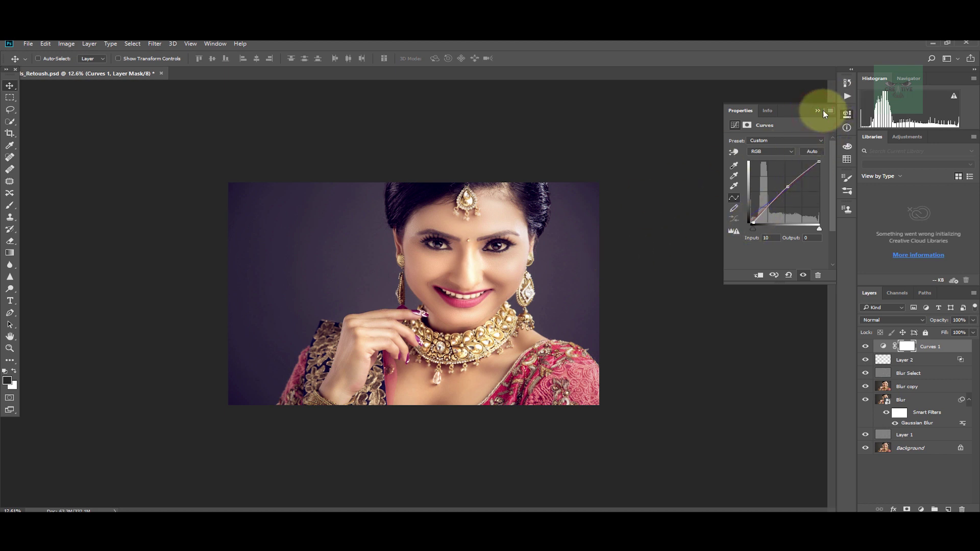
{"action": "left_click", "coordinate": [817, 111]}
{"action": "scroll", "coordinate": [443, 279], "scroll_direction": "down", "scroll_amount": 2}
{"action": "scroll", "coordinate": [443, 270], "scroll_direction": "up", "scroll_amount": 3}
{"action": "scroll", "coordinate": [444, 262], "scroll_direction": "down", "scroll_amount": 2}
{"action": "key", "text": "ctrl+s"}
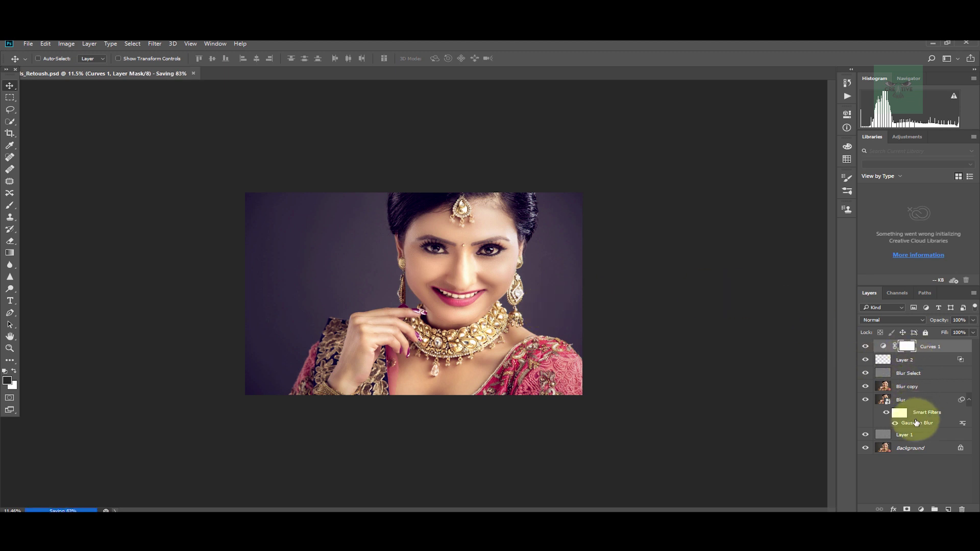
Add a Selective Color adjustment layer and set Blacks to Cyan +36, Magenta +7, Yellow +20 and Black +1
{"action": "left_click", "coordinate": [920, 509]}
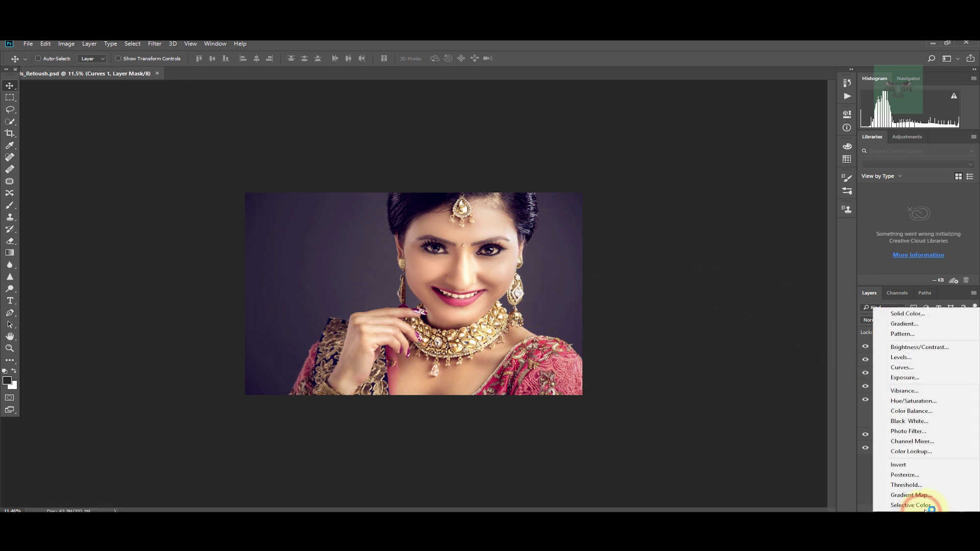
{"action": "left_click", "coordinate": [919, 505]}
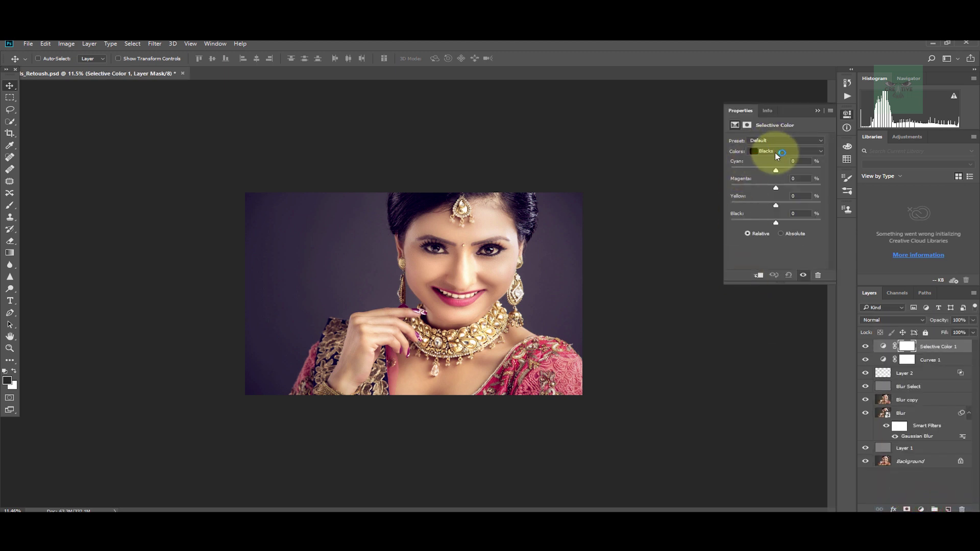
{"action": "left_click_drag", "start_coordinate": [775, 170], "coordinate": [795, 171]}
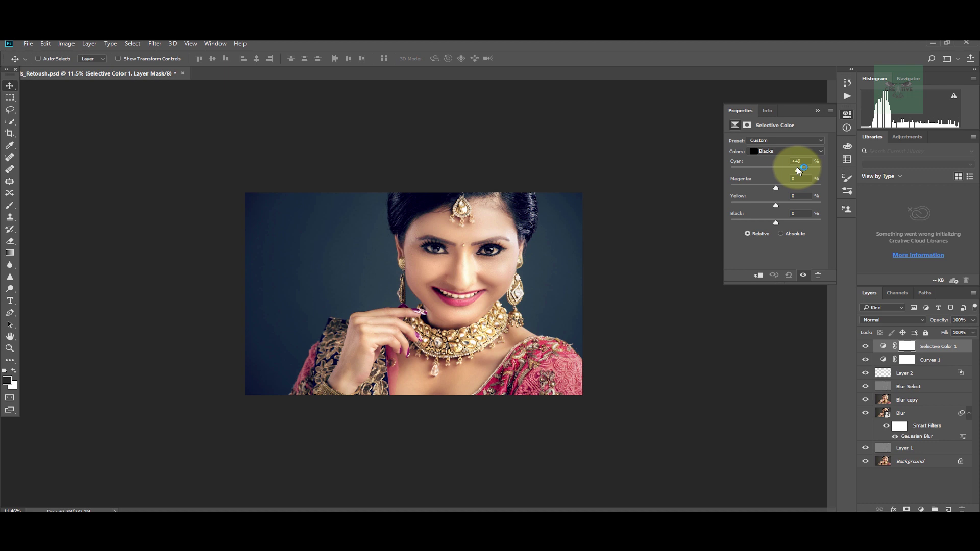
{"action": "left_click_drag", "start_coordinate": [793, 172], "coordinate": [779, 229]}
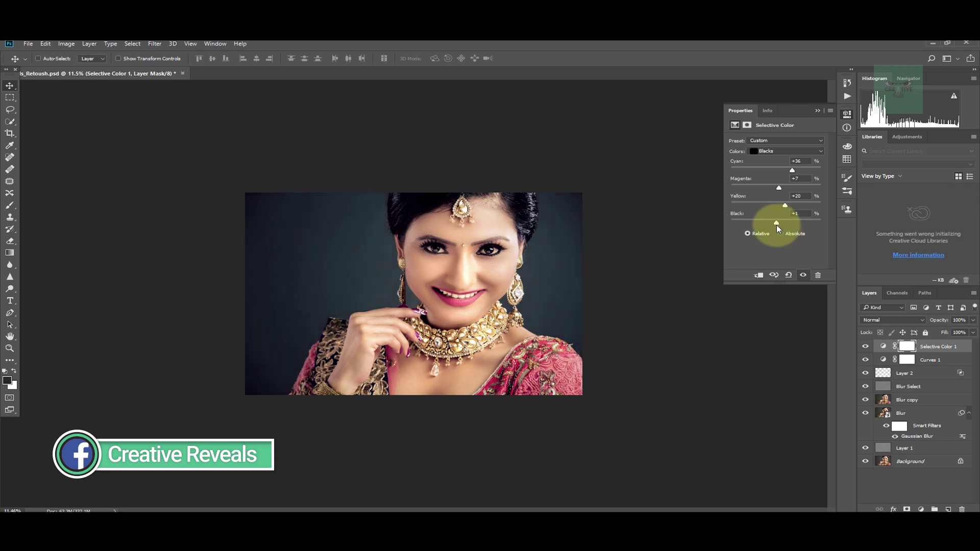
{"action": "left_click", "coordinate": [817, 111]}
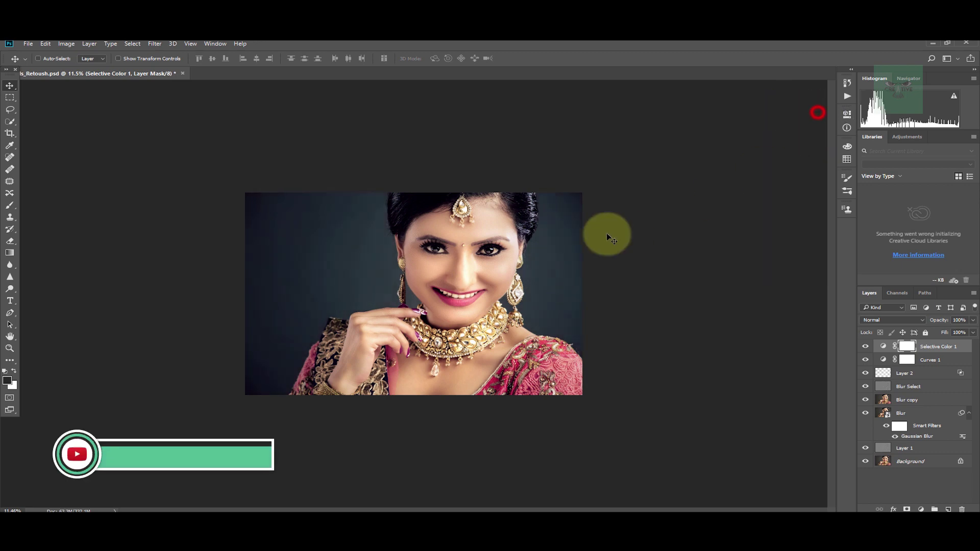
{"action": "scroll", "coordinate": [469, 263], "scroll_direction": "up", "scroll_amount": 10}
{"action": "scroll", "coordinate": [351, 198], "scroll_direction": "down", "scroll_amount": 6}
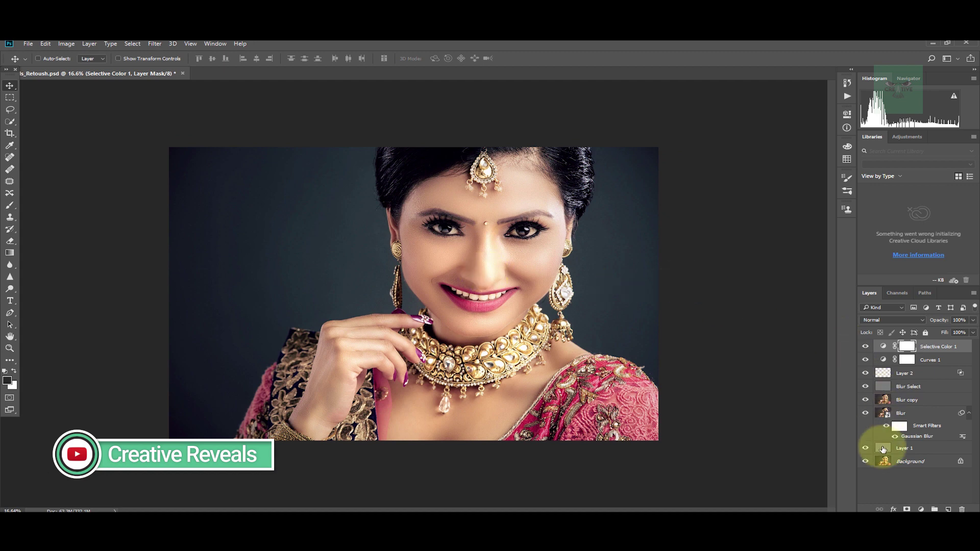
{"action": "scroll", "coordinate": [436, 234], "scroll_direction": "down", "scroll_amount": 1}
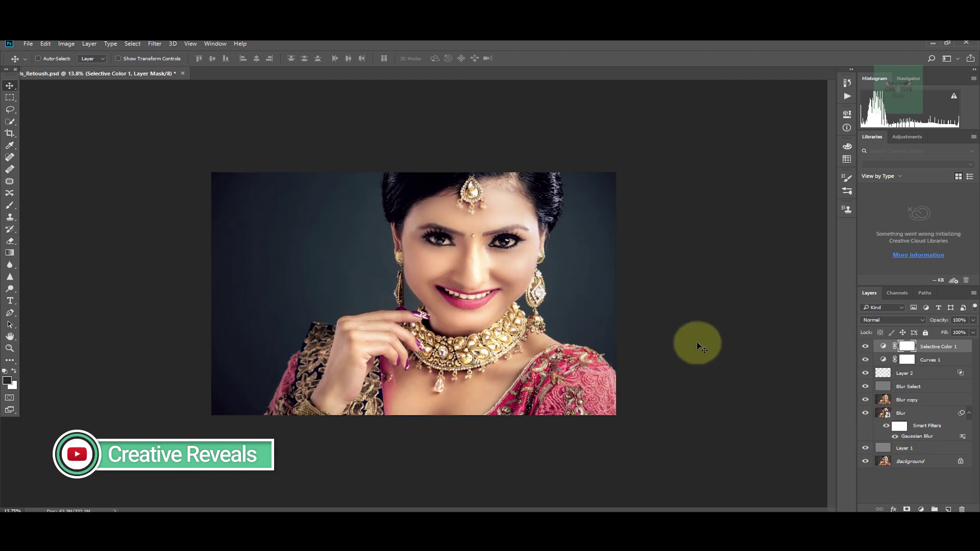
Add a second Curves adjustment layer, move the RGB black point inward and place a point at input 163, output 161
{"action": "left_click", "coordinate": [924, 507]}
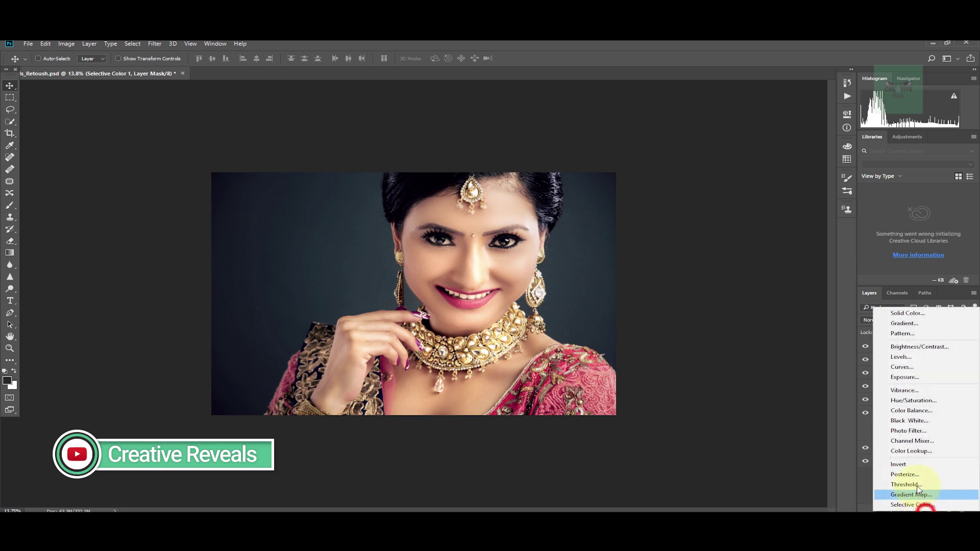
{"action": "left_click", "coordinate": [900, 367]}
{"action": "left_click", "coordinate": [795, 183]}
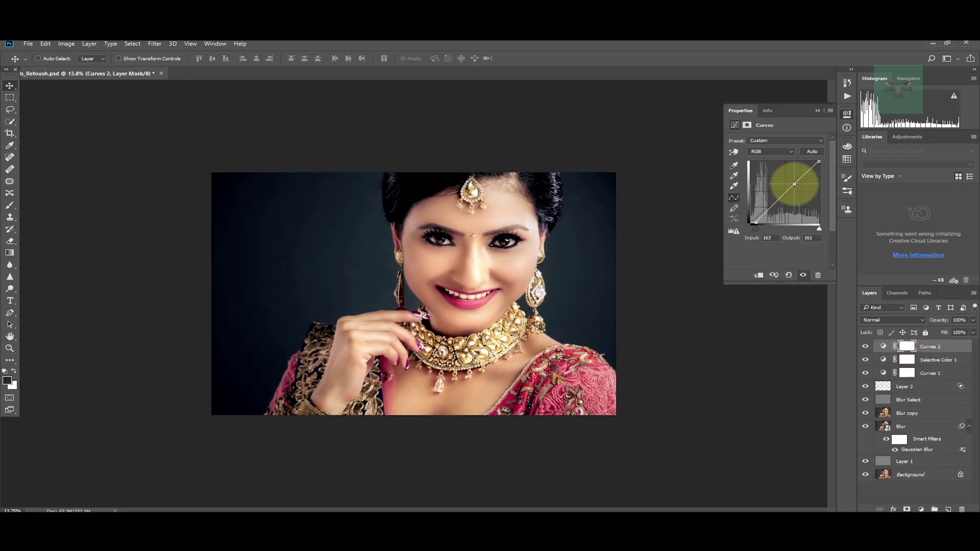
{"action": "left_click", "coordinate": [817, 111]}
{"action": "scroll", "coordinate": [375, 232], "scroll_direction": "up", "scroll_amount": 2}
{"action": "scroll", "coordinate": [376, 232], "scroll_direction": "down", "scroll_amount": 1}
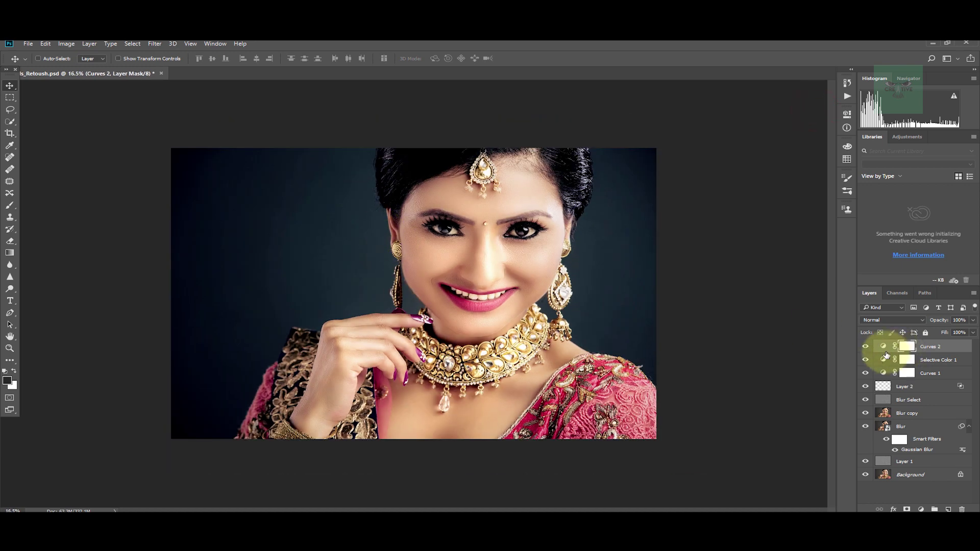
{"action": "left_click", "coordinate": [882, 346]}
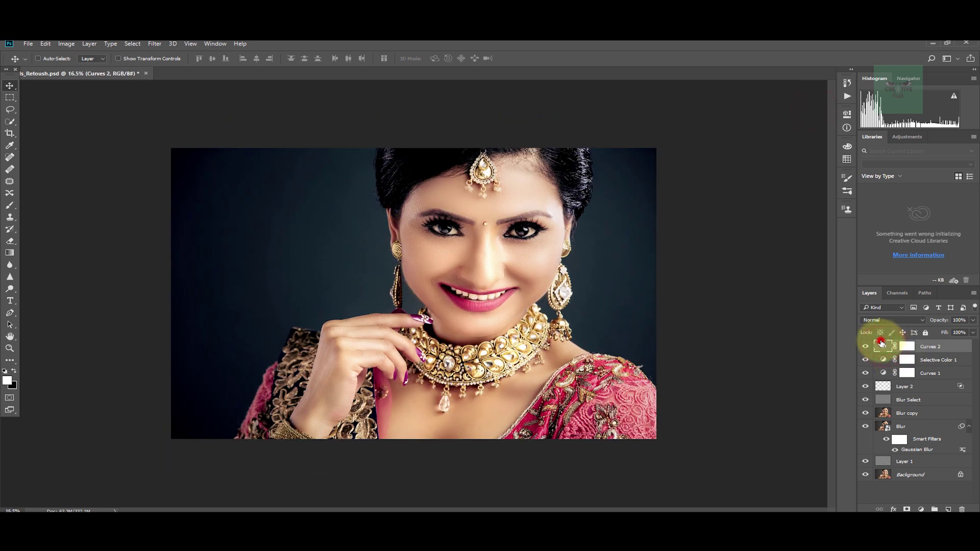
{"action": "double_click", "coordinate": [881, 344]}
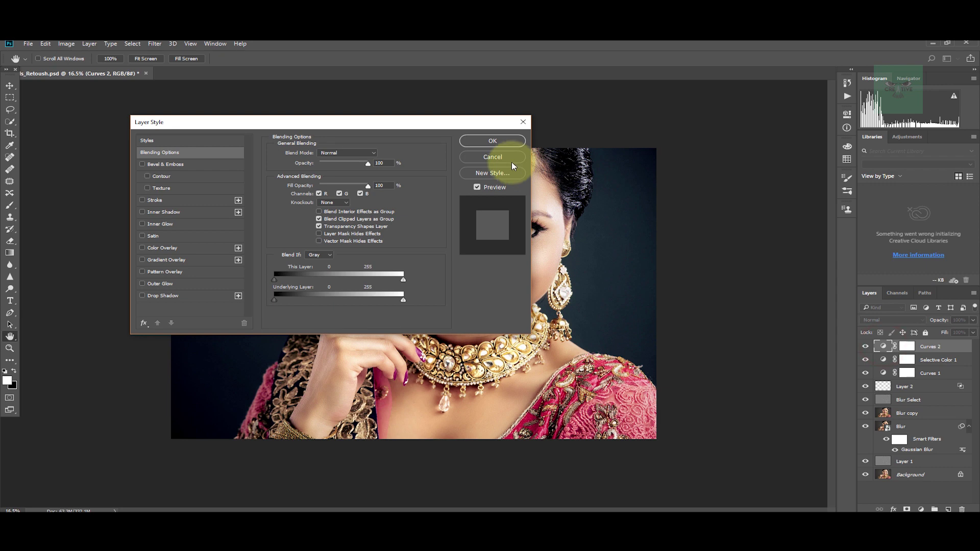
{"action": "left_click", "coordinate": [511, 162]}
In Curves 2, lift the Blue curve's black point slightly and place its midpoint at input 134, output 144
{"action": "left_click", "coordinate": [883, 346]}
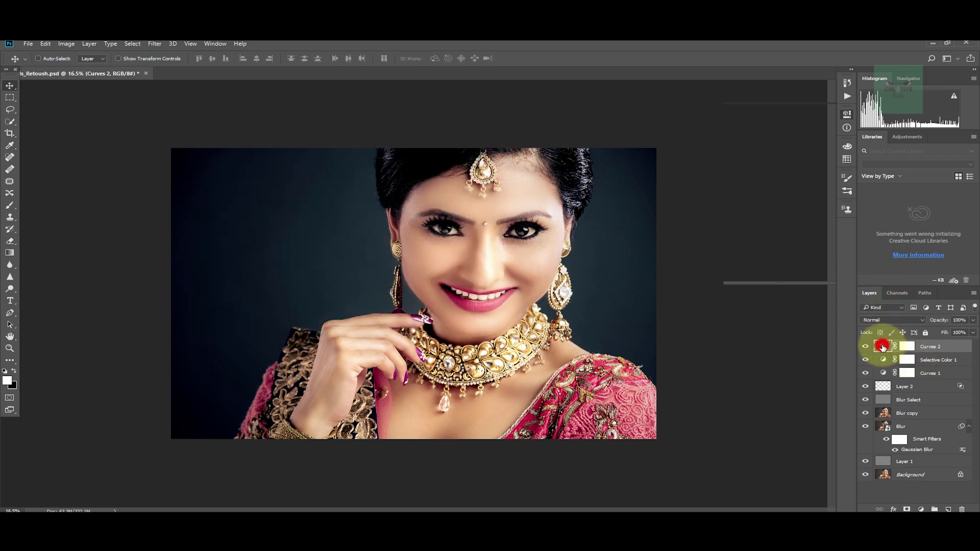
{"action": "left_click", "coordinate": [767, 151]}
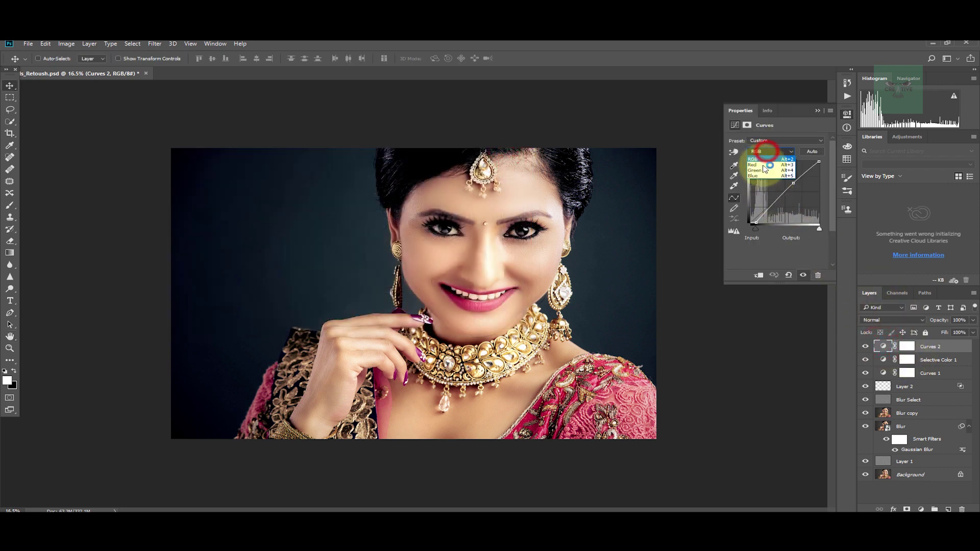
{"action": "left_click", "coordinate": [758, 175]}
{"action": "left_click_drag", "start_coordinate": [752, 222], "coordinate": [742, 218]}
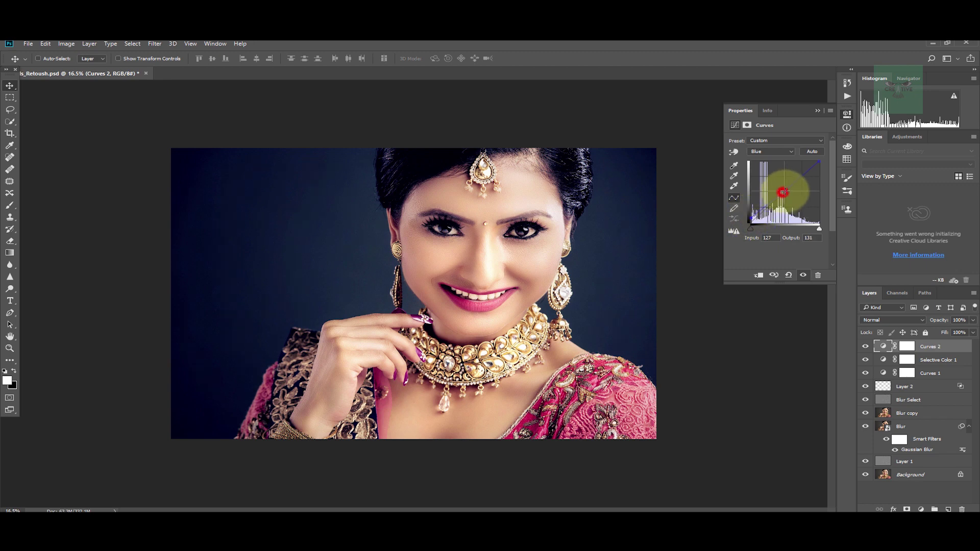
{"action": "left_click_drag", "start_coordinate": [785, 190], "coordinate": [785, 189]}
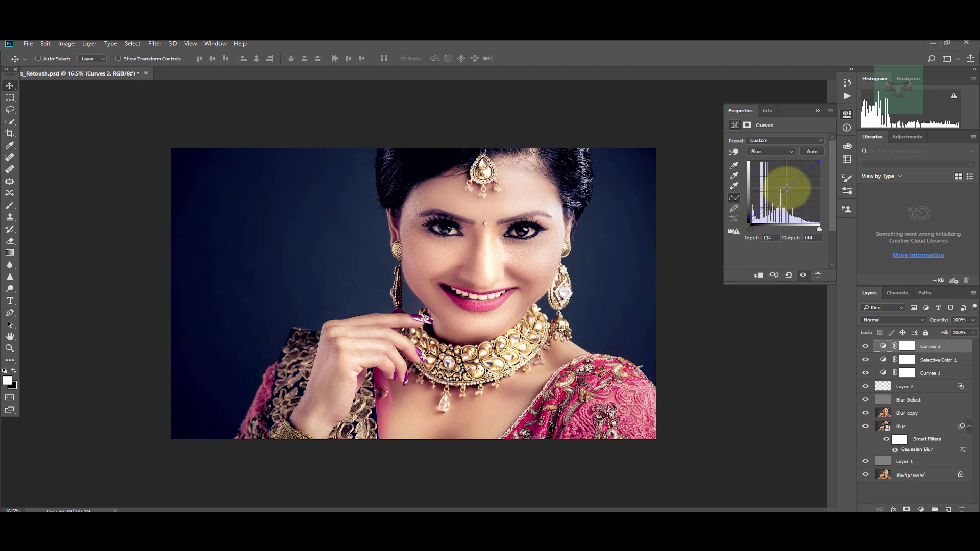
{"action": "left_click", "coordinate": [816, 111]}
Stamp all visible layers into a new merged layer above Curves 2
{"action": "scroll", "coordinate": [359, 246], "scroll_direction": "down", "scroll_amount": 2}
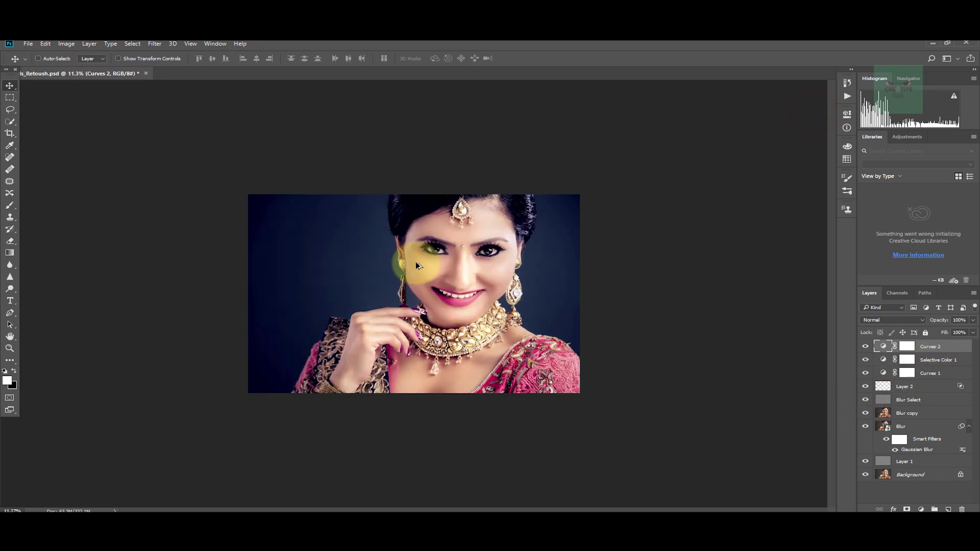
{"action": "scroll", "coordinate": [304, 247], "scroll_direction": "down", "scroll_amount": 1}
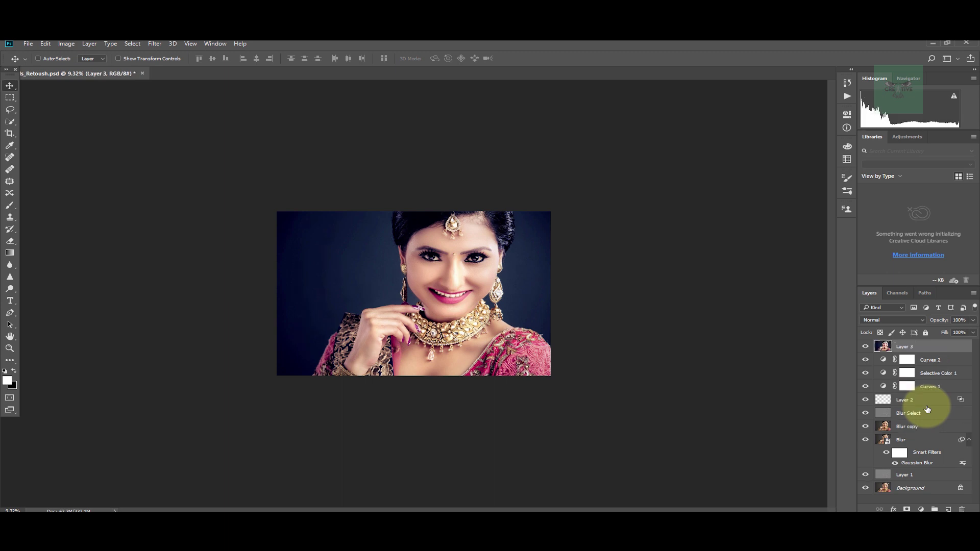
{"action": "key", "text": "ctrl+shift+alt+e"}
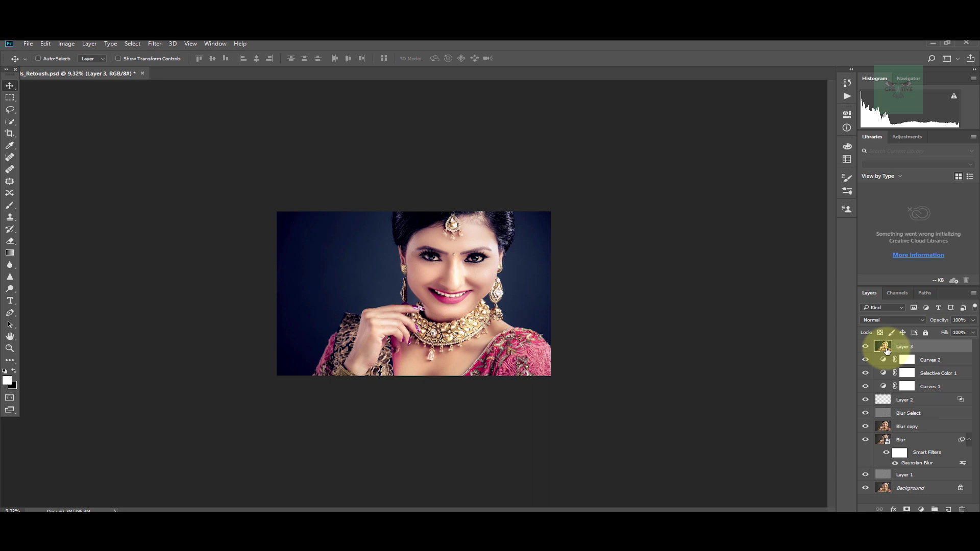
Hide every layer between Layer 3 and Background, and save the document
{"action": "left_click_drag", "start_coordinate": [865, 360], "coordinate": [865, 475]}
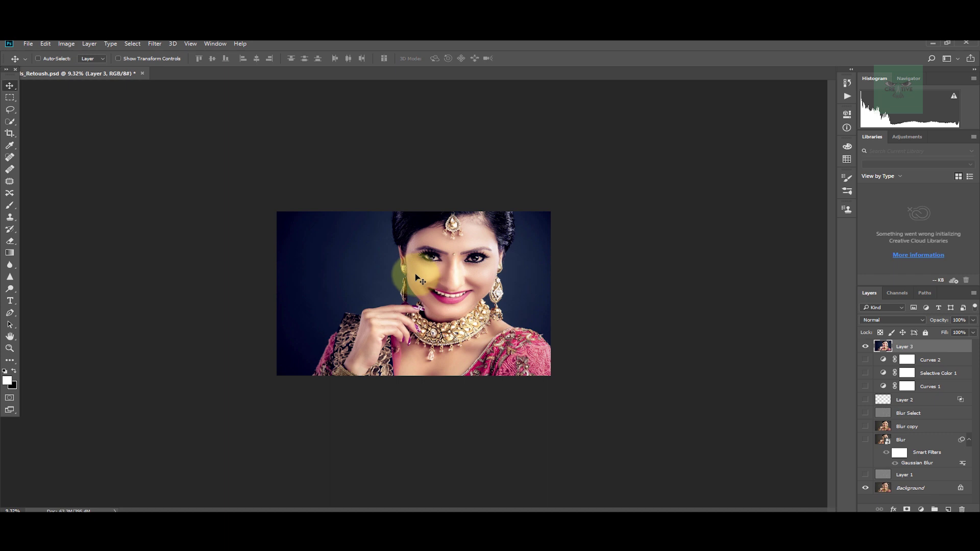
{"action": "scroll", "coordinate": [447, 278], "scroll_direction": "up", "scroll_amount": 7}
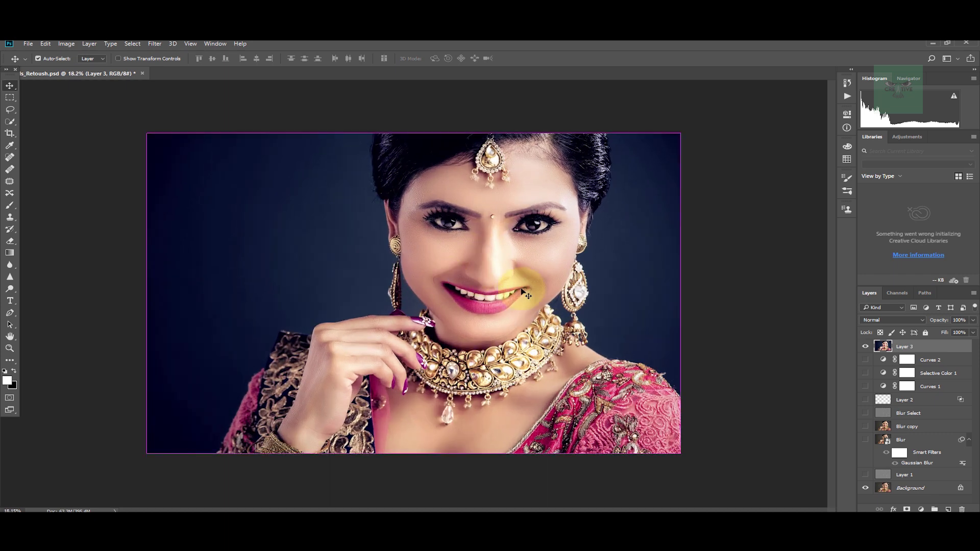
{"action": "key", "text": "ctrl+s"}
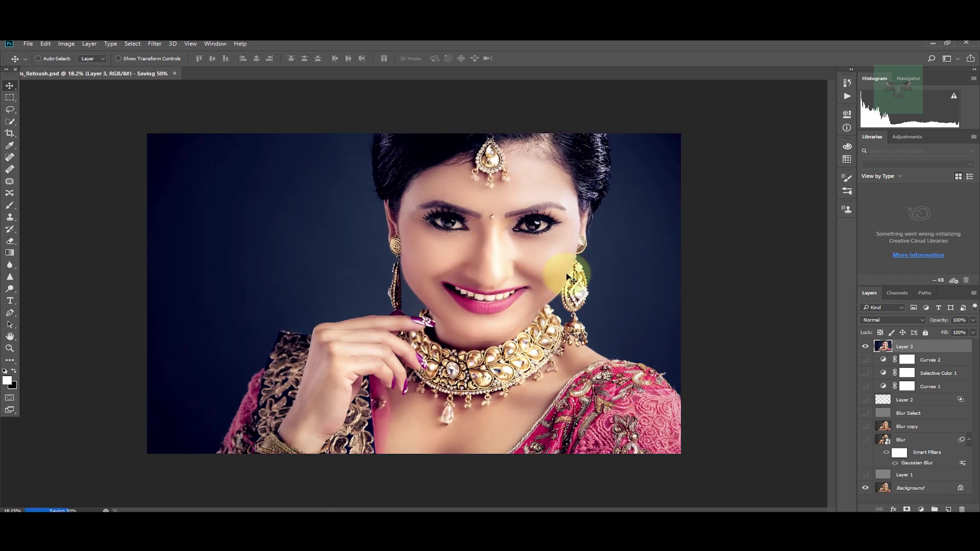
Compare the hand and necklace area before and after retouching by hiding and showing Layer 3
{"action": "left_click", "coordinate": [865, 348]}
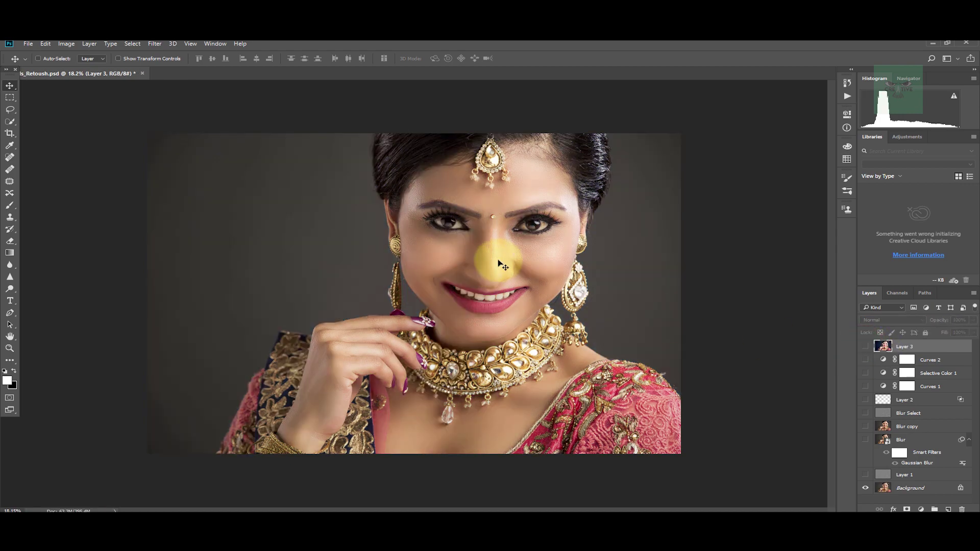
{"action": "scroll", "coordinate": [336, 389], "scroll_direction": "up", "scroll_amount": 5}
{"action": "left_click_drag", "start_coordinate": [359, 368], "coordinate": [404, 223]}
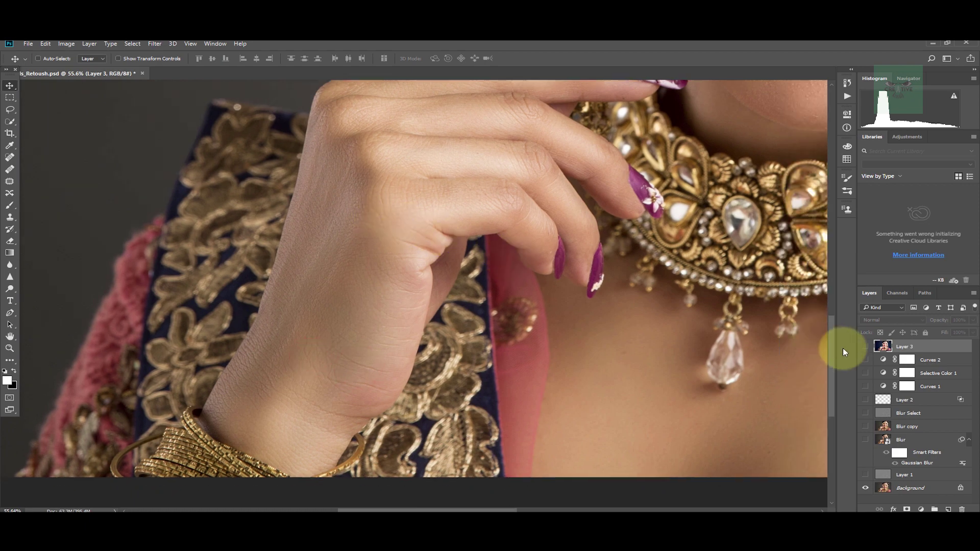
{"action": "left_click", "coordinate": [865, 347]}
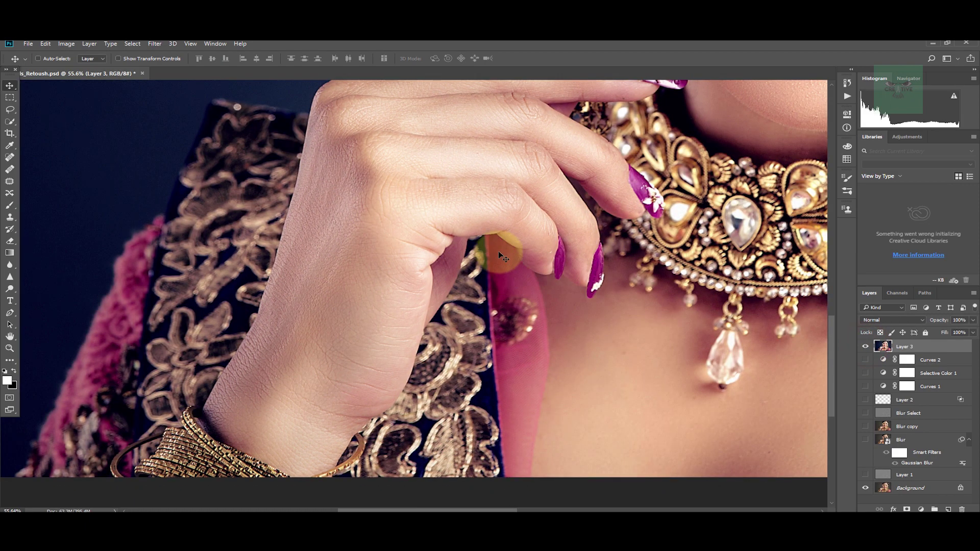
{"action": "left_click_drag", "start_coordinate": [528, 220], "coordinate": [445, 240]}
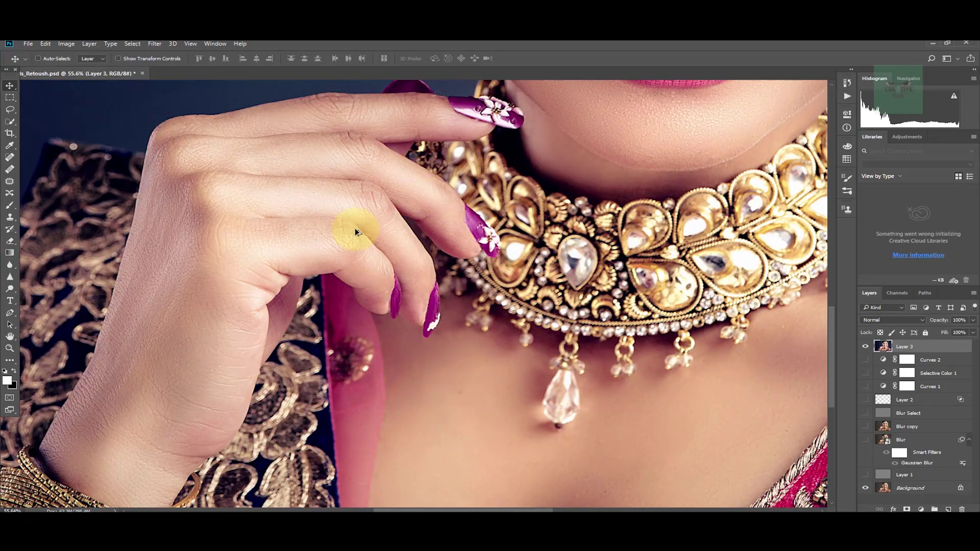
{"action": "scroll", "coordinate": [294, 256], "scroll_direction": "down", "scroll_amount": 5}
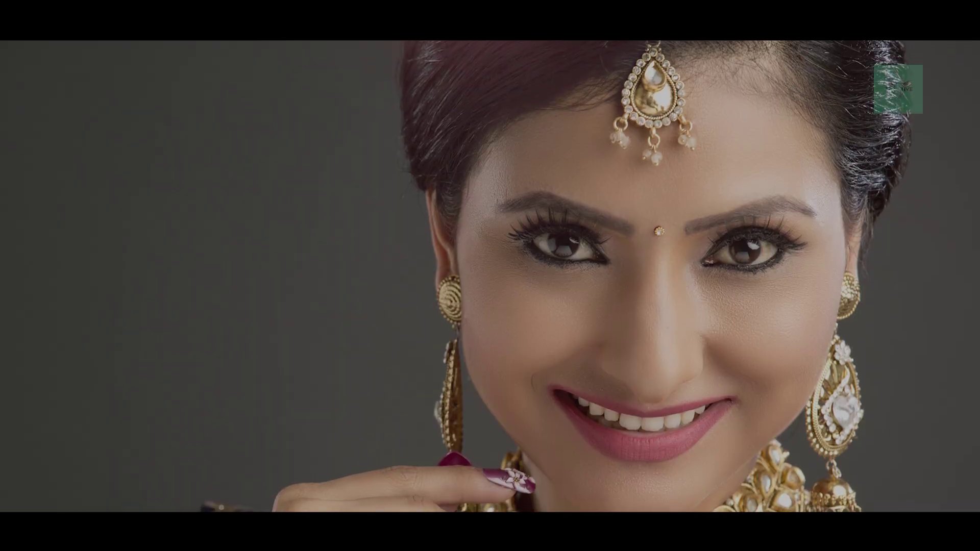